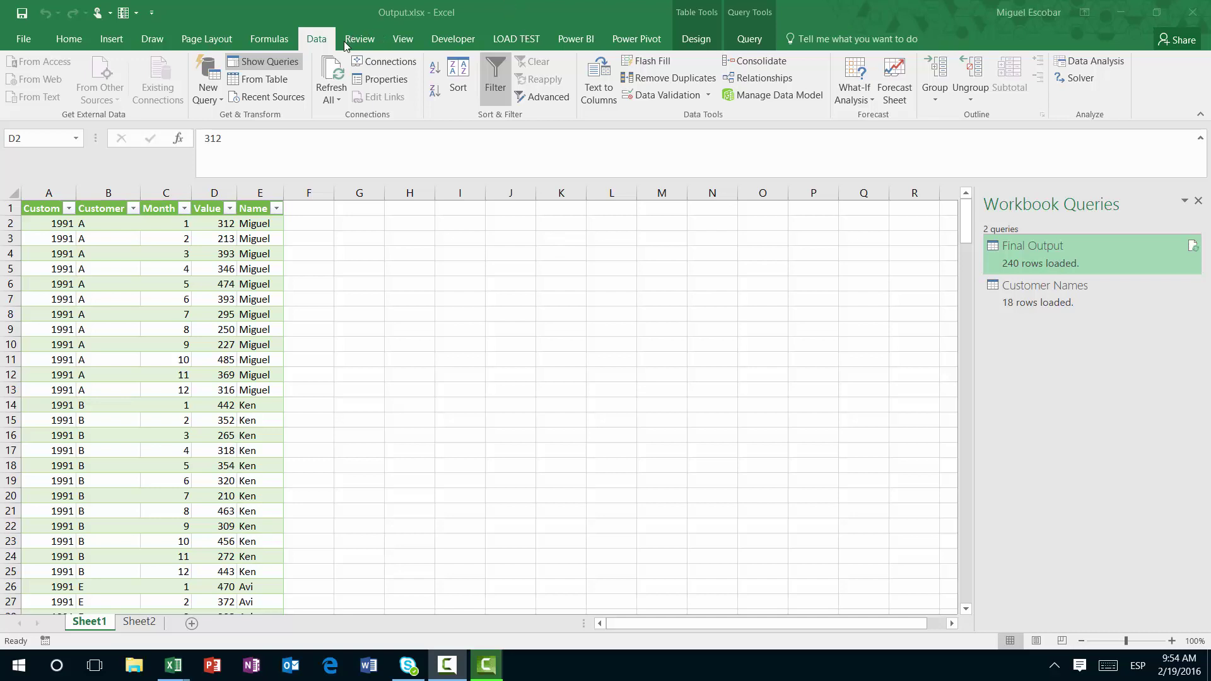
# Import Sales Data.csv into a new query from a CSV file
pyautogui.click(219, 99)
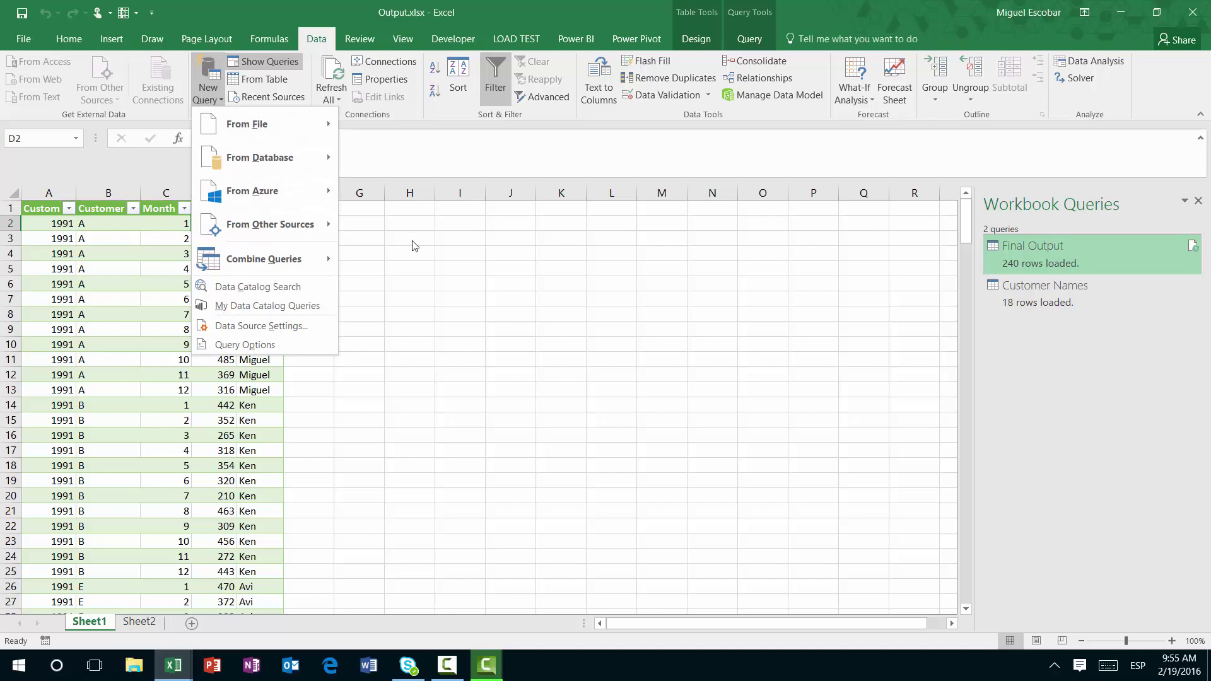
pyautogui.moveTo(322, 120)
pyautogui.click(425, 162)
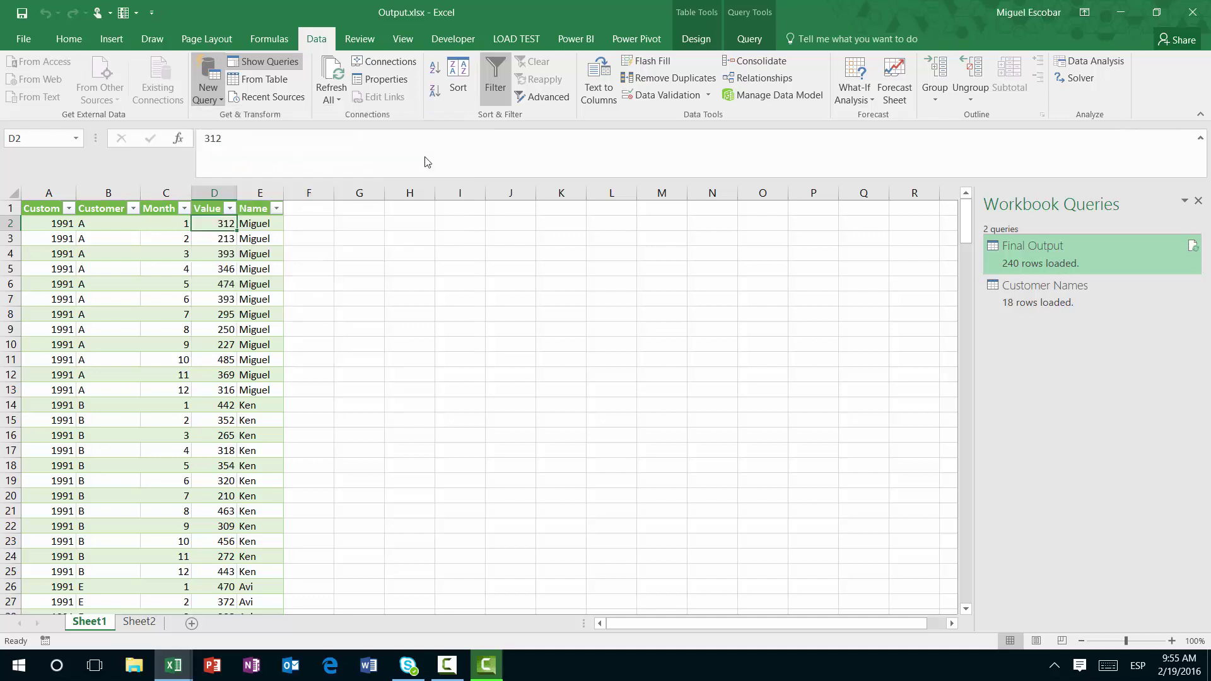
pyautogui.doubleClick(268, 123)
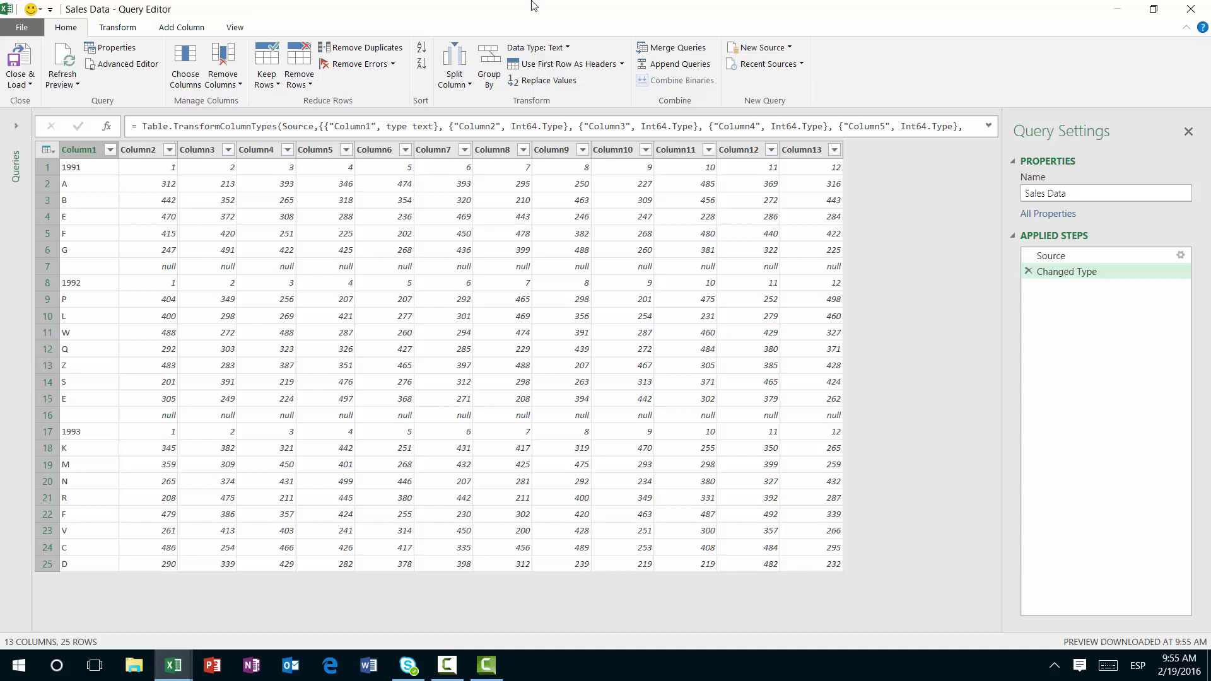
# Inspect the 1991, 1992 and 1993 year labels in rows 1, 8 and 17 of Column1
pyautogui.click(88, 151)
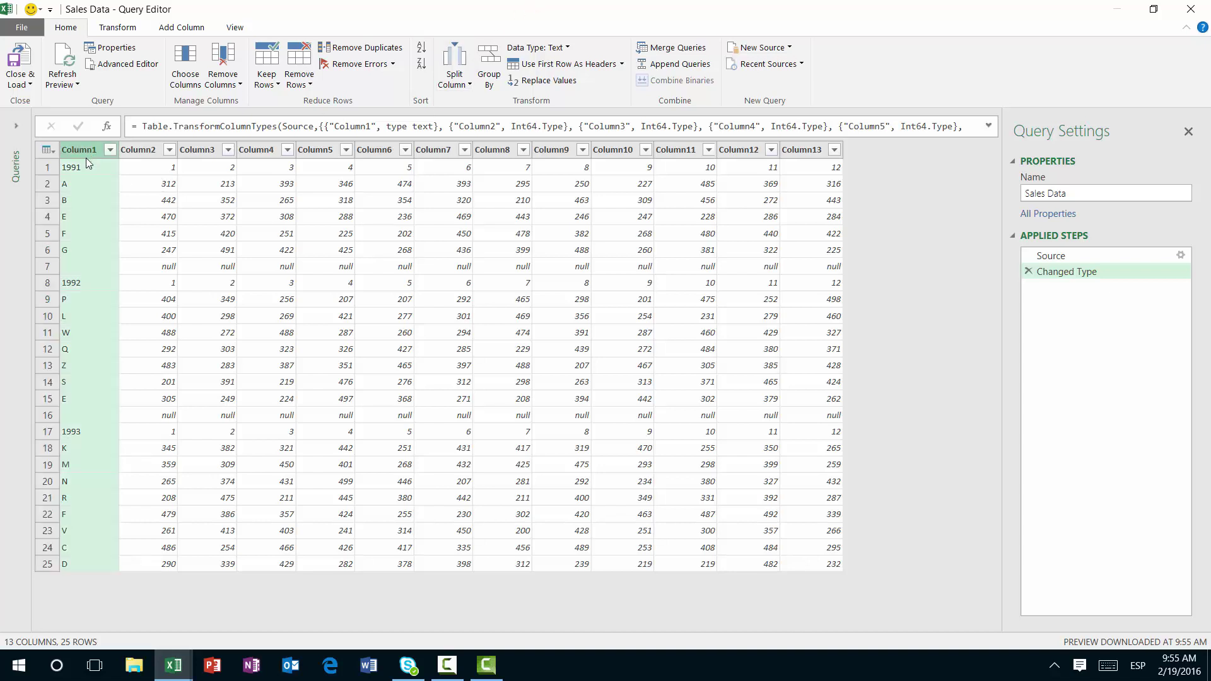
pyautogui.click(86, 167)
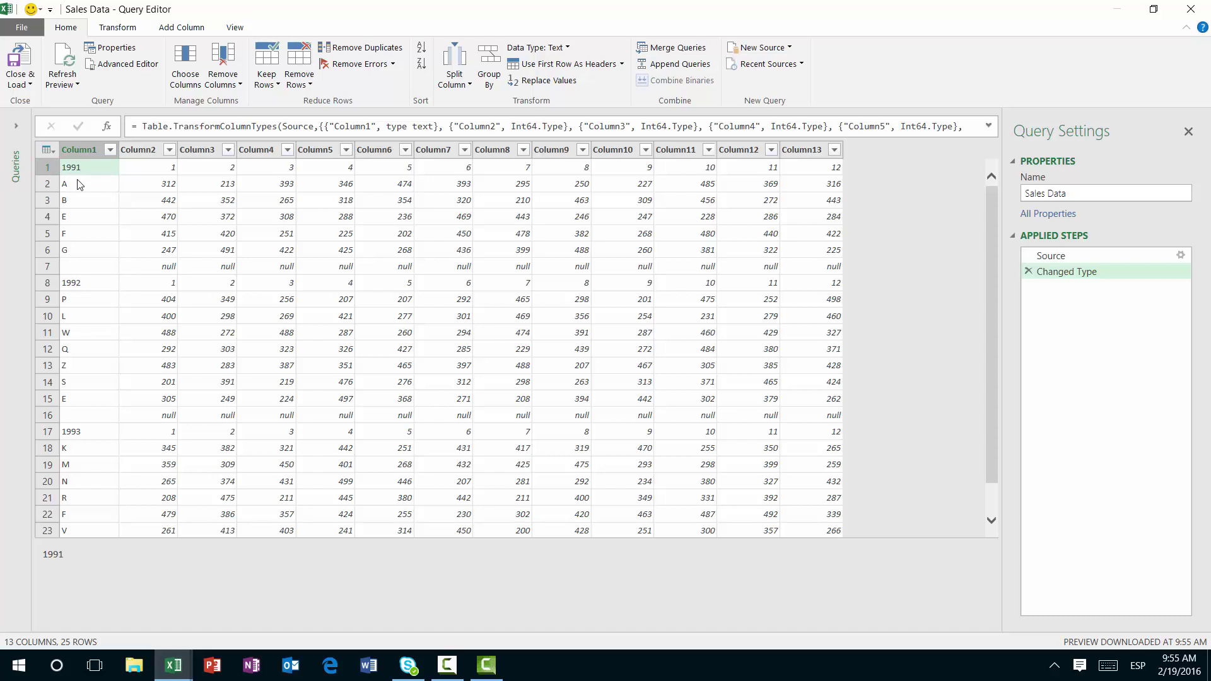
pyautogui.click(92, 283)
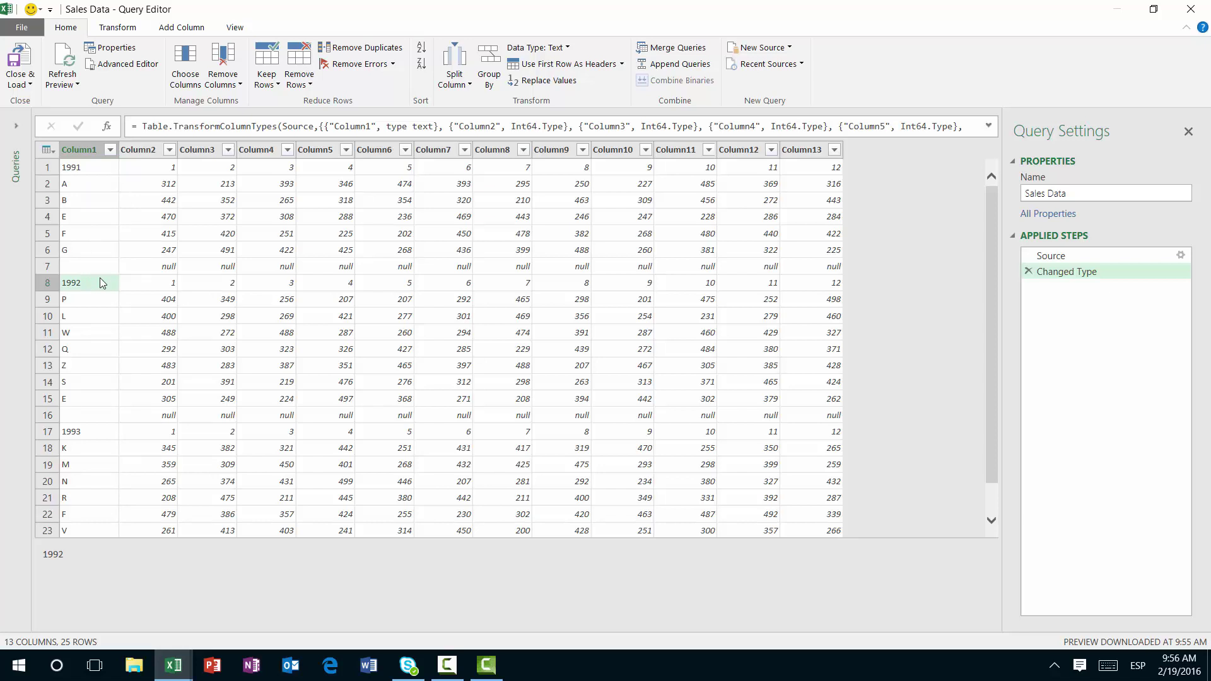
pyautogui.click(88, 439)
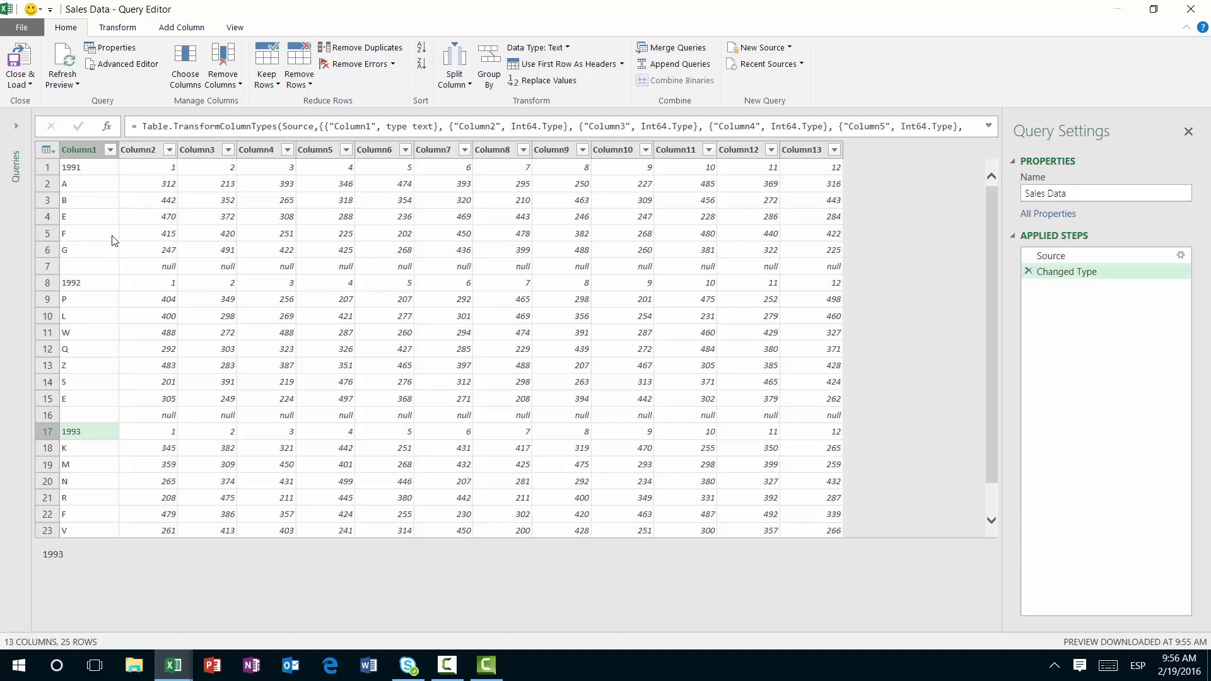
pyautogui.click(106, 169)
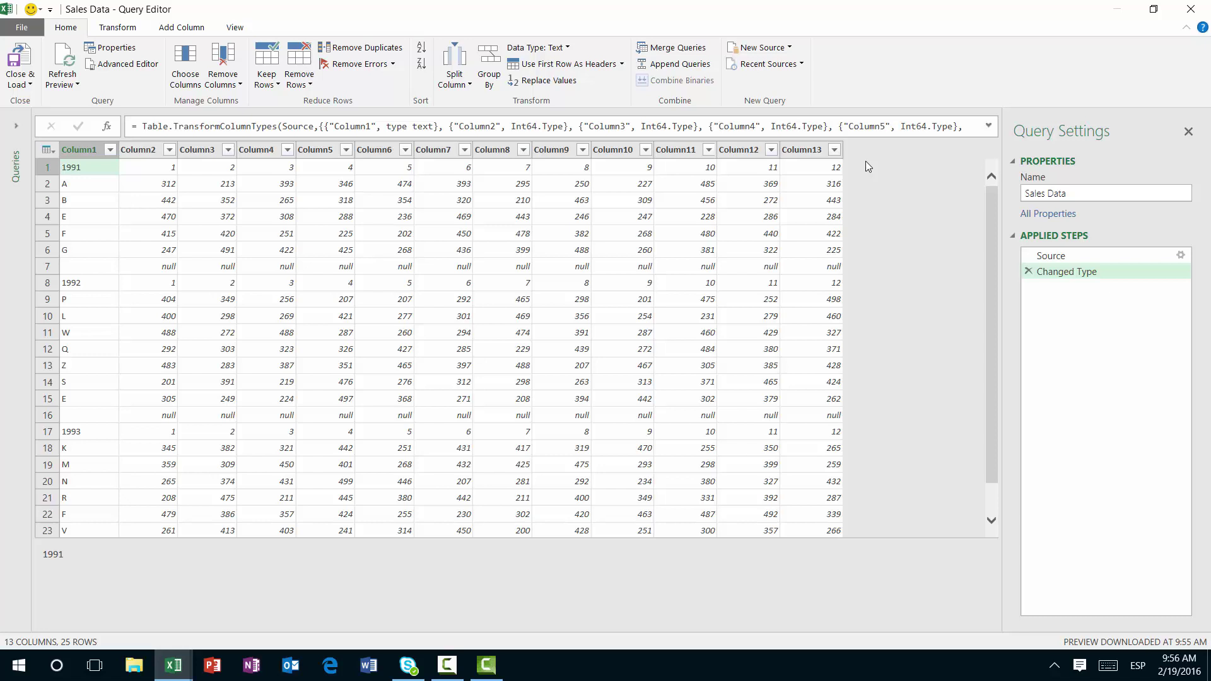
pyautogui.click(88, 272)
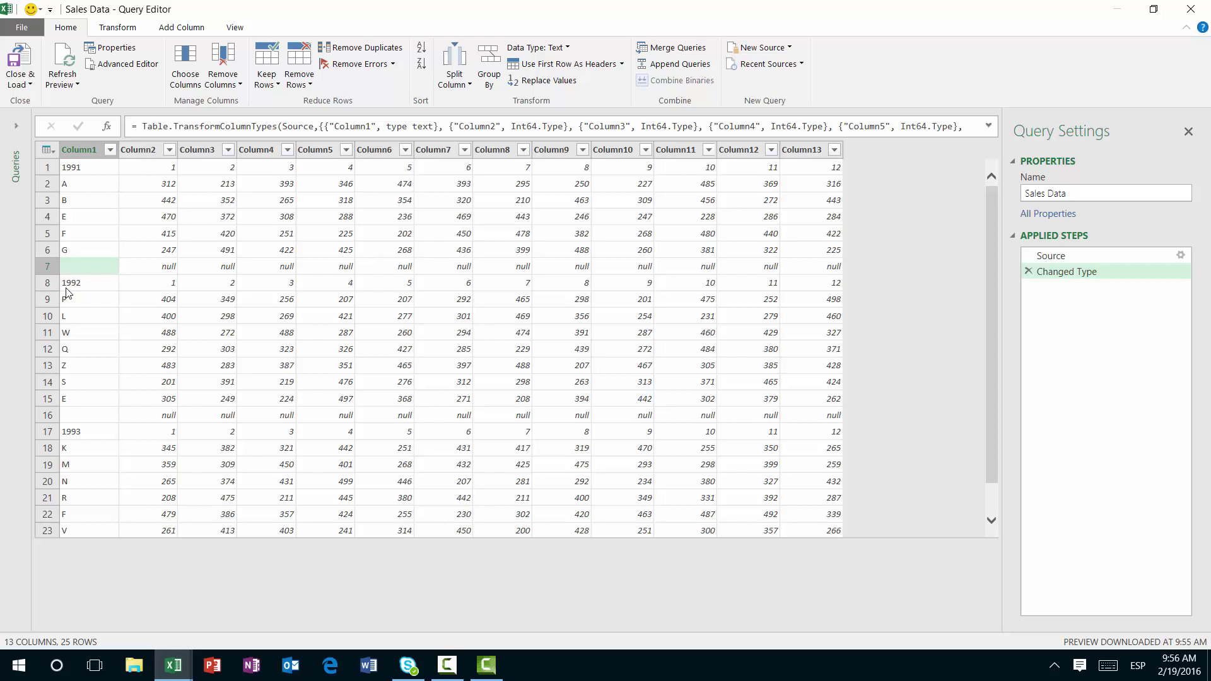
pyautogui.click(67, 288)
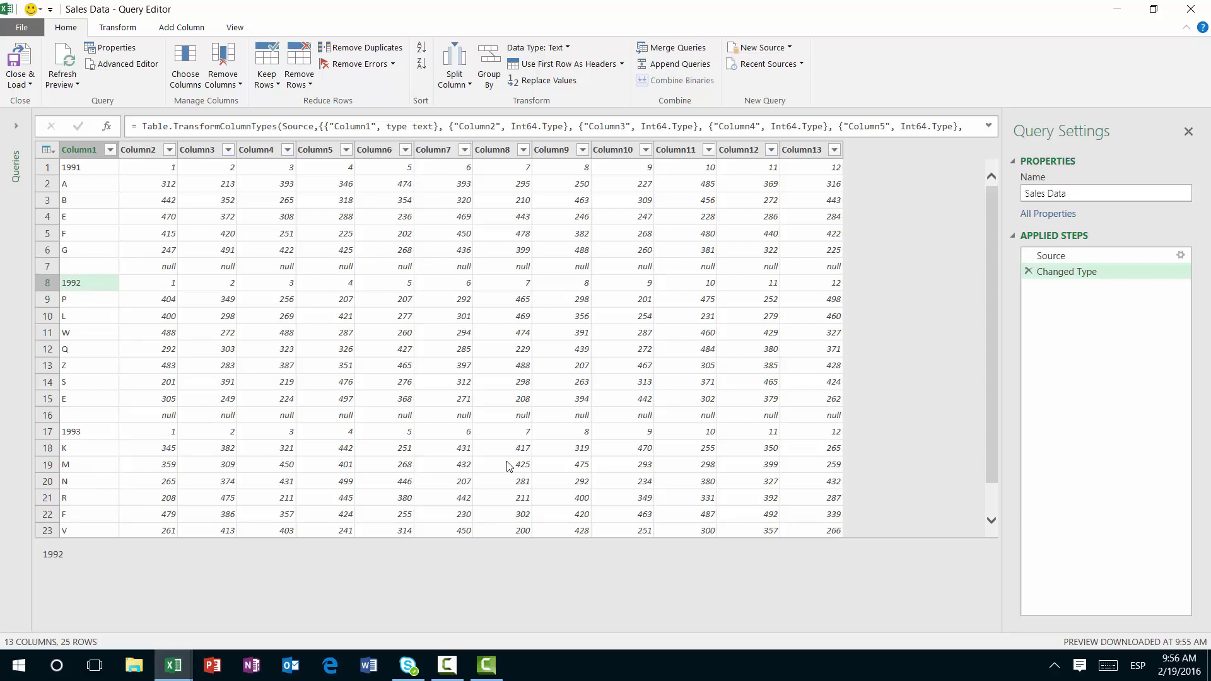
pyautogui.click(77, 284)
pyautogui.click(104, 414)
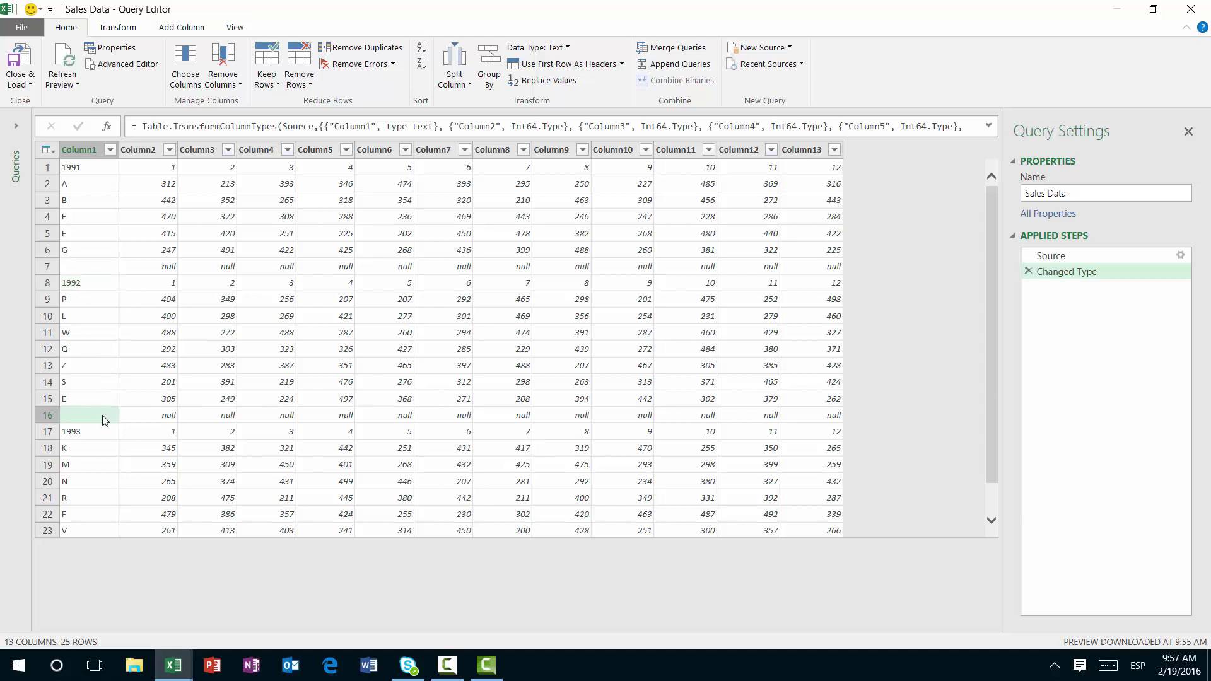
pyautogui.click(94, 438)
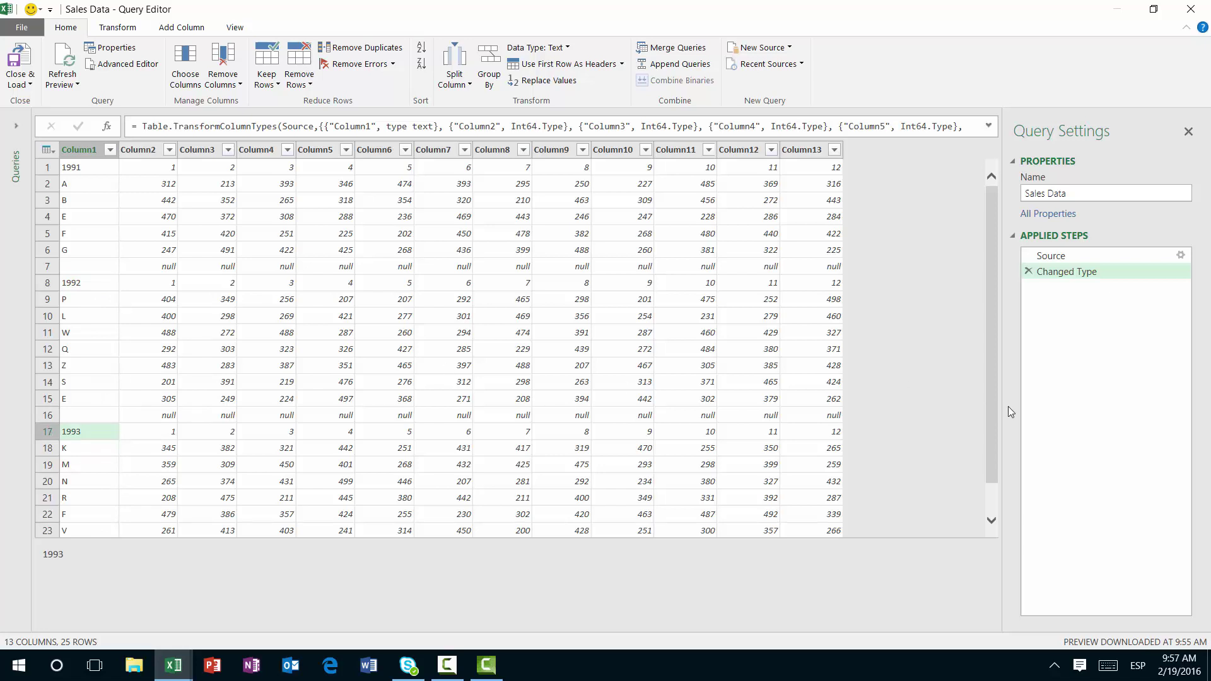
pyautogui.scroll(-1, 985, 437)
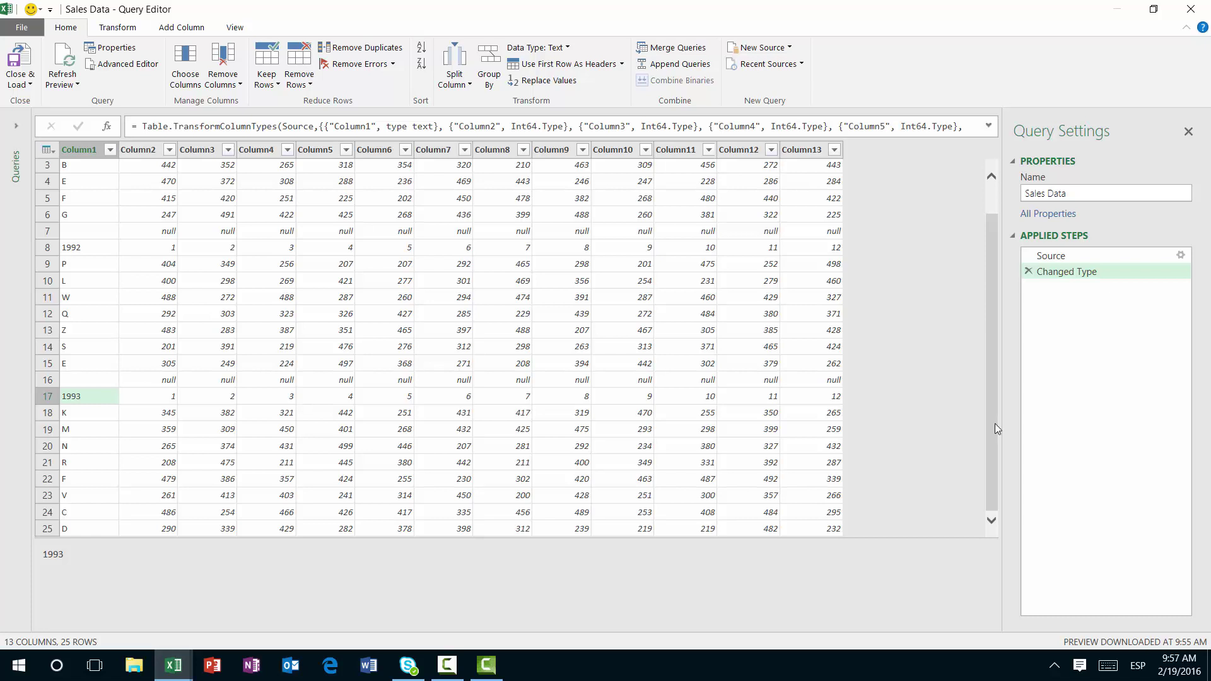
pyautogui.moveTo(994, 422); pyautogui.dragTo(993, 336)
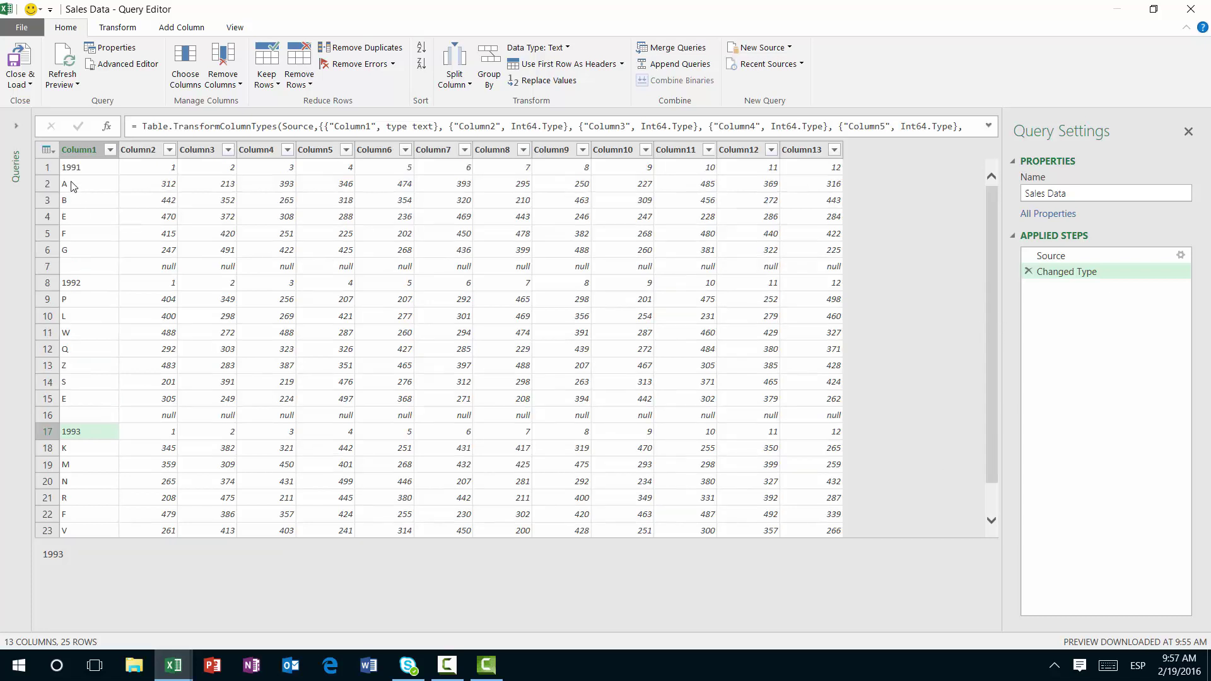
pyautogui.click(67, 173)
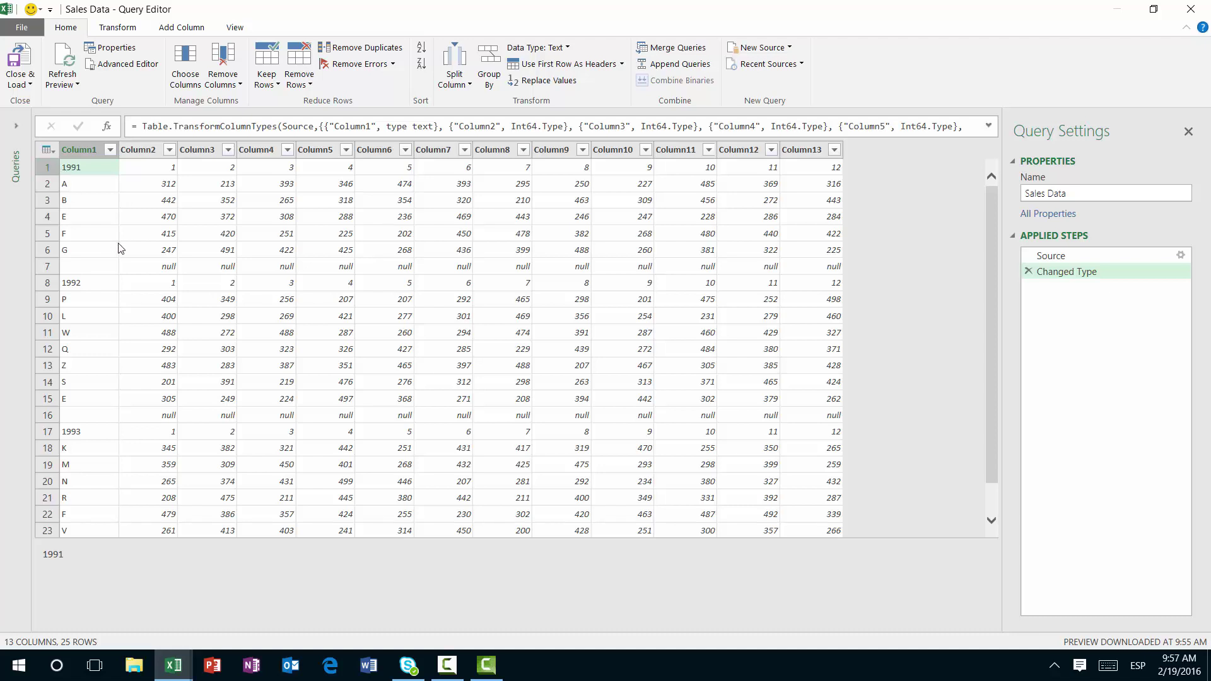
pyautogui.click(99, 266)
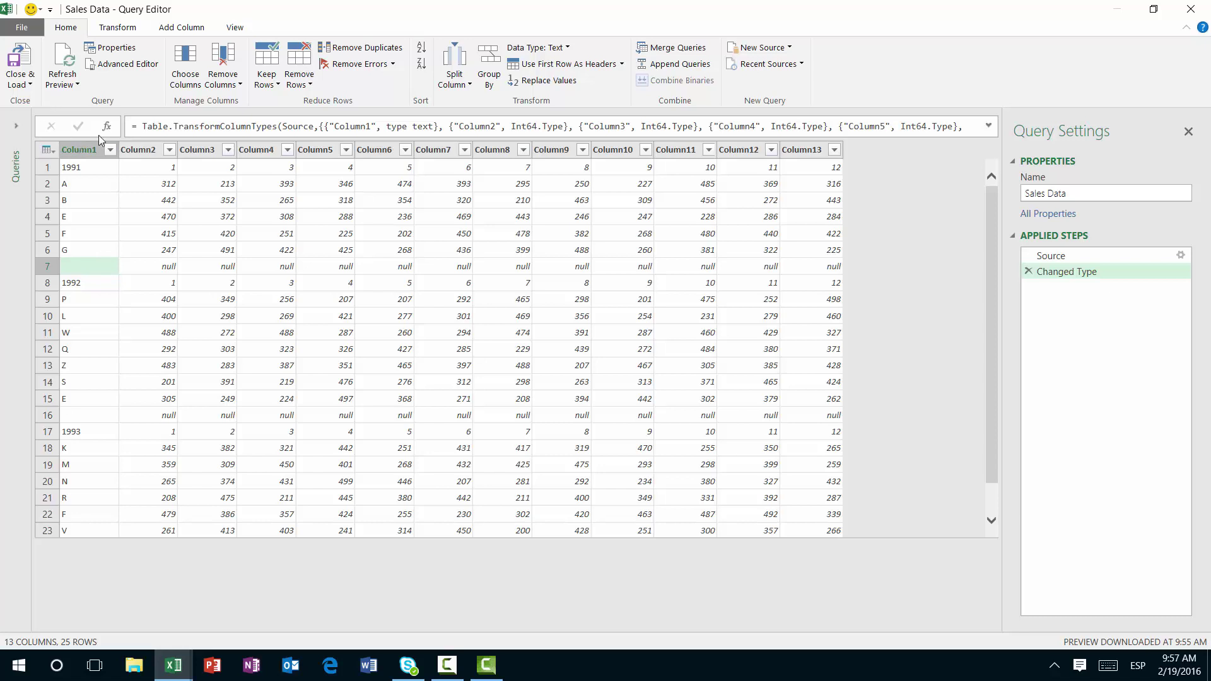
# Apply Use Headers as First Row so Column1–Column13 become row 1, then check Column1
pyautogui.click(119, 28)
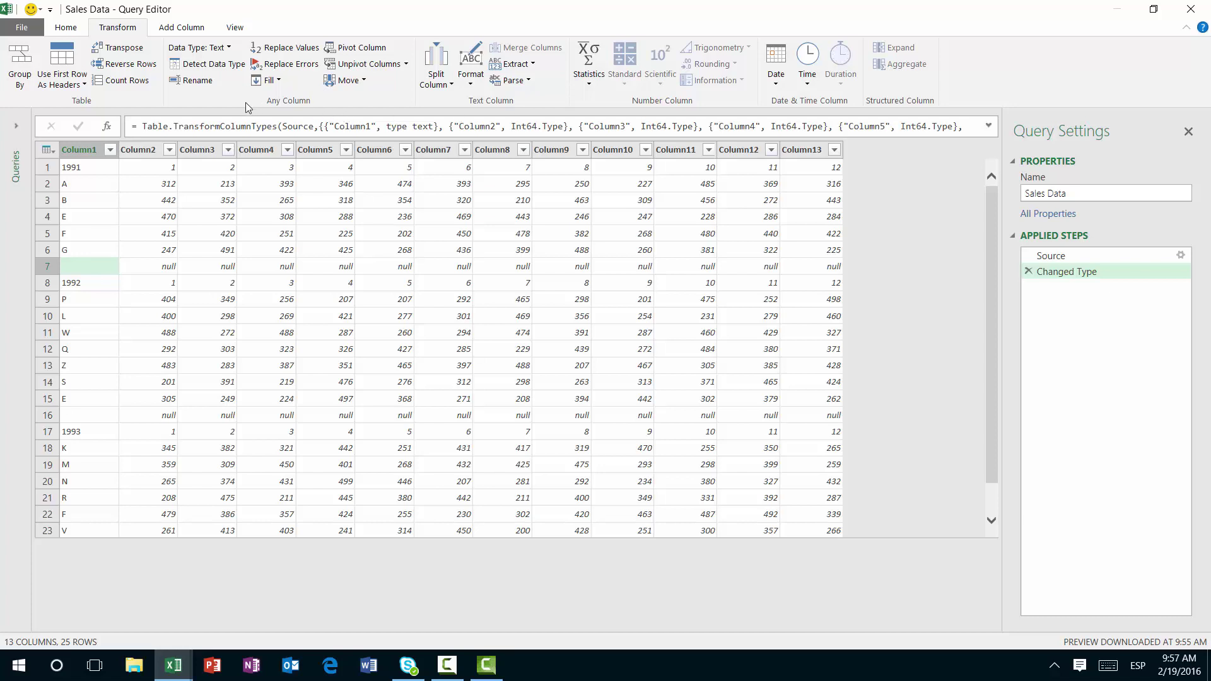
pyautogui.click(77, 87)
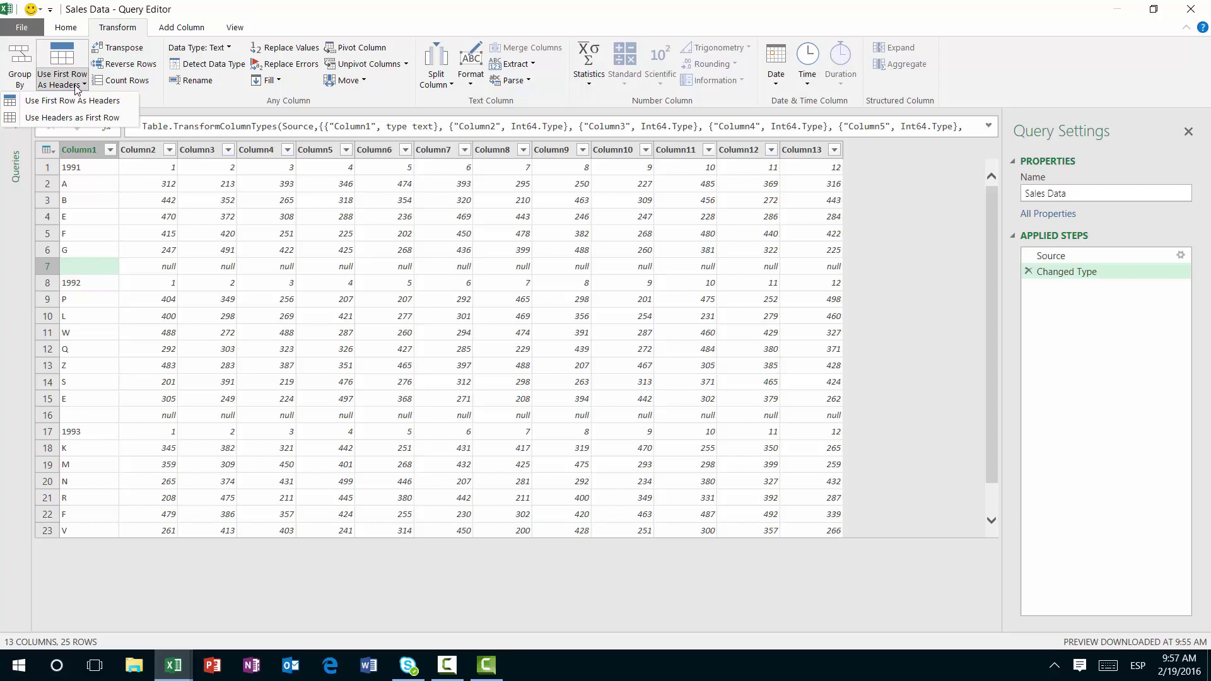
pyautogui.click(45, 117)
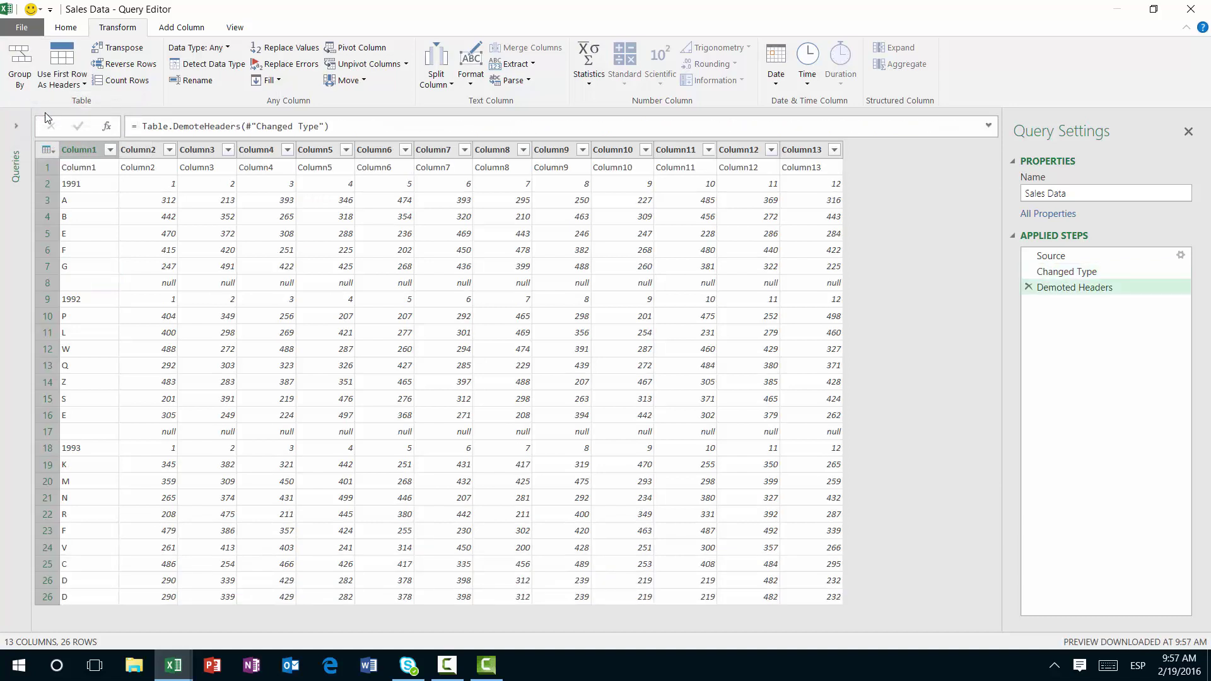
pyautogui.click(88, 167)
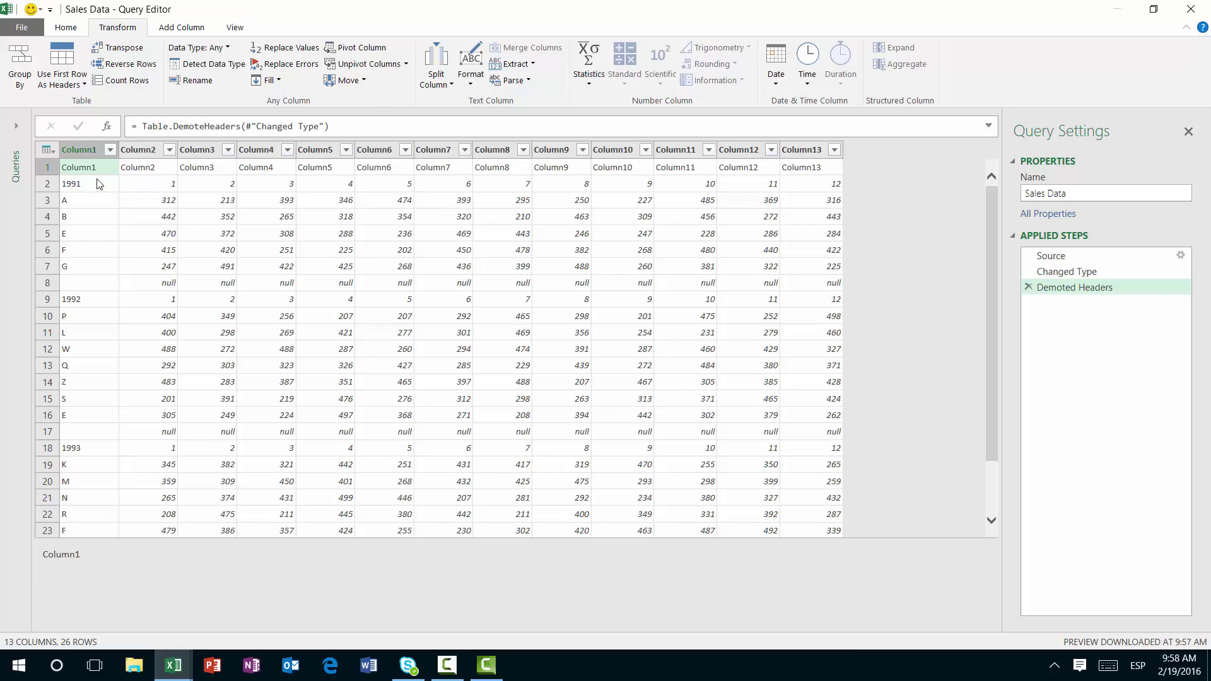
# In Column1, replace the 'Column1' label with nothing and blank cells with null
pyautogui.click(274, 47)
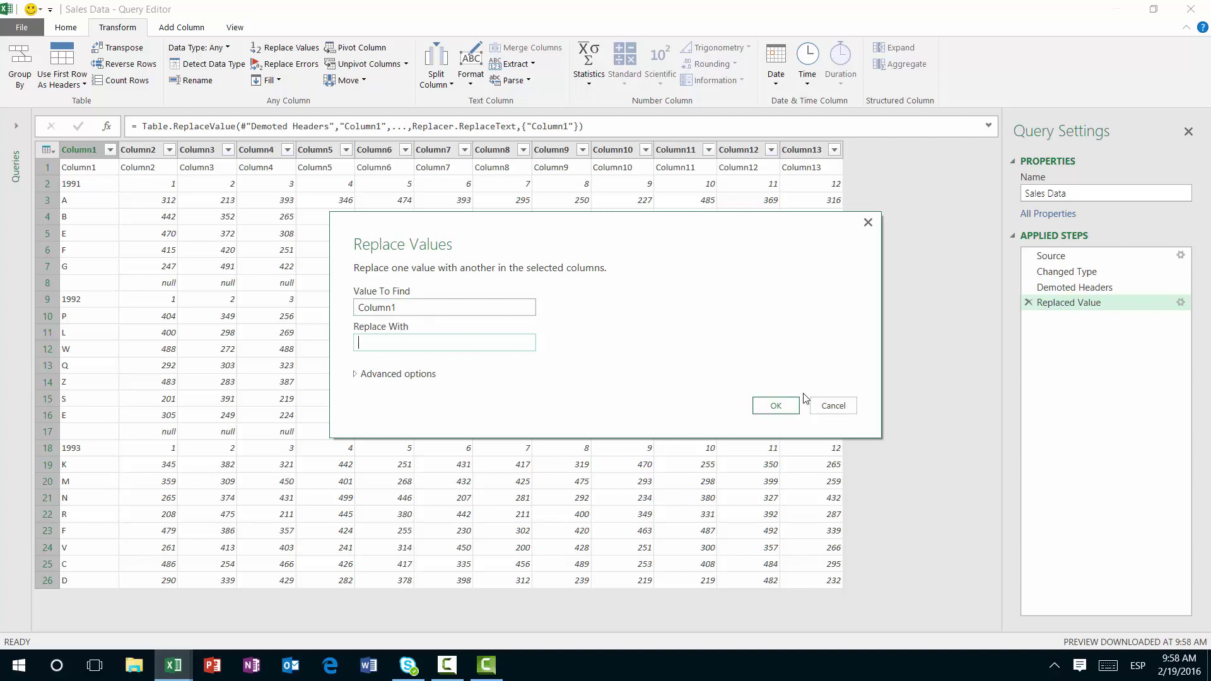
pyautogui.click(789, 403)
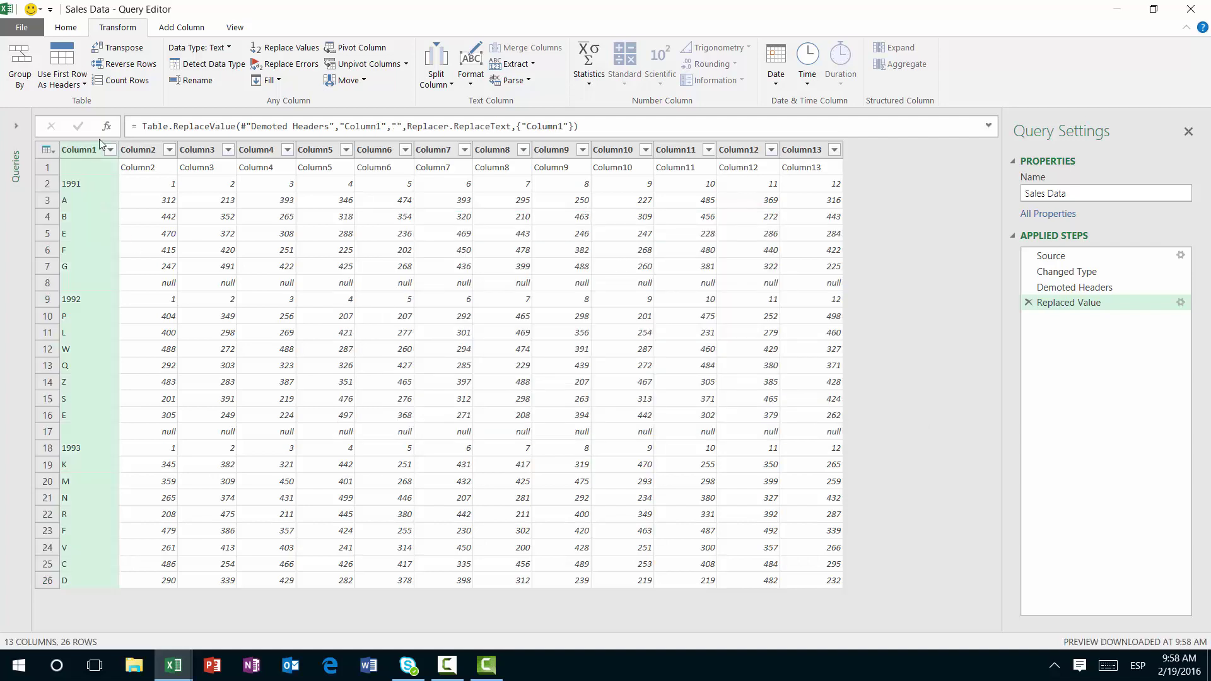
pyautogui.click(266, 56)
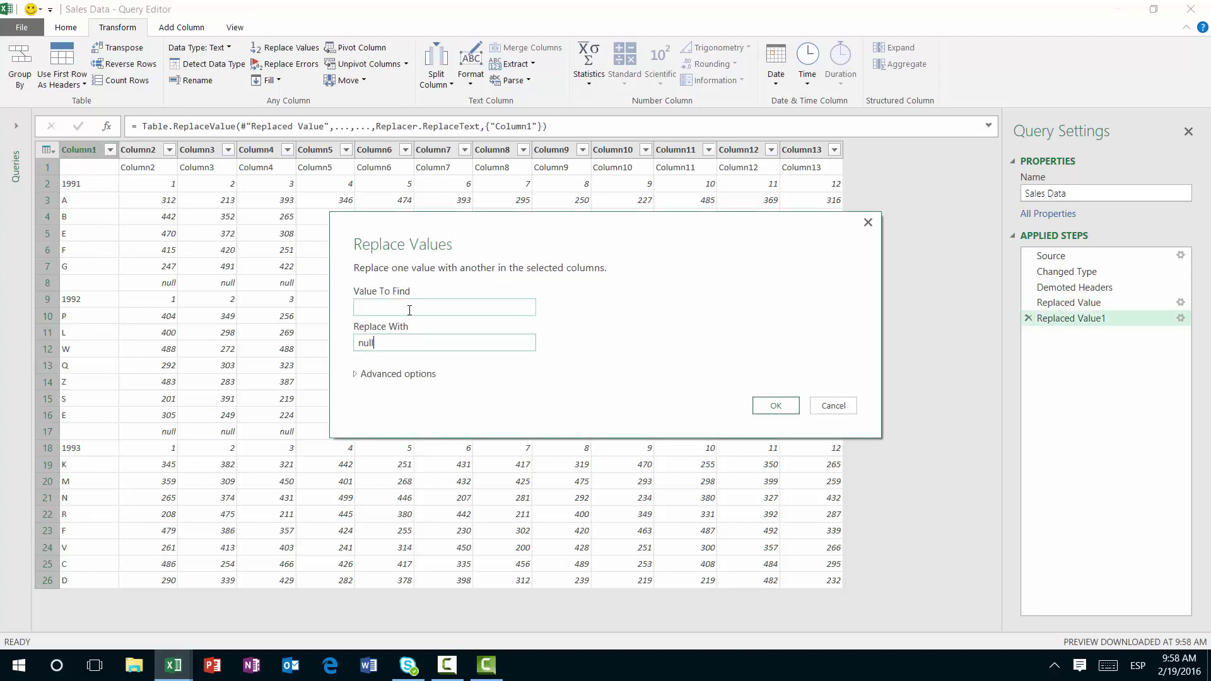
pyautogui.press('Return')
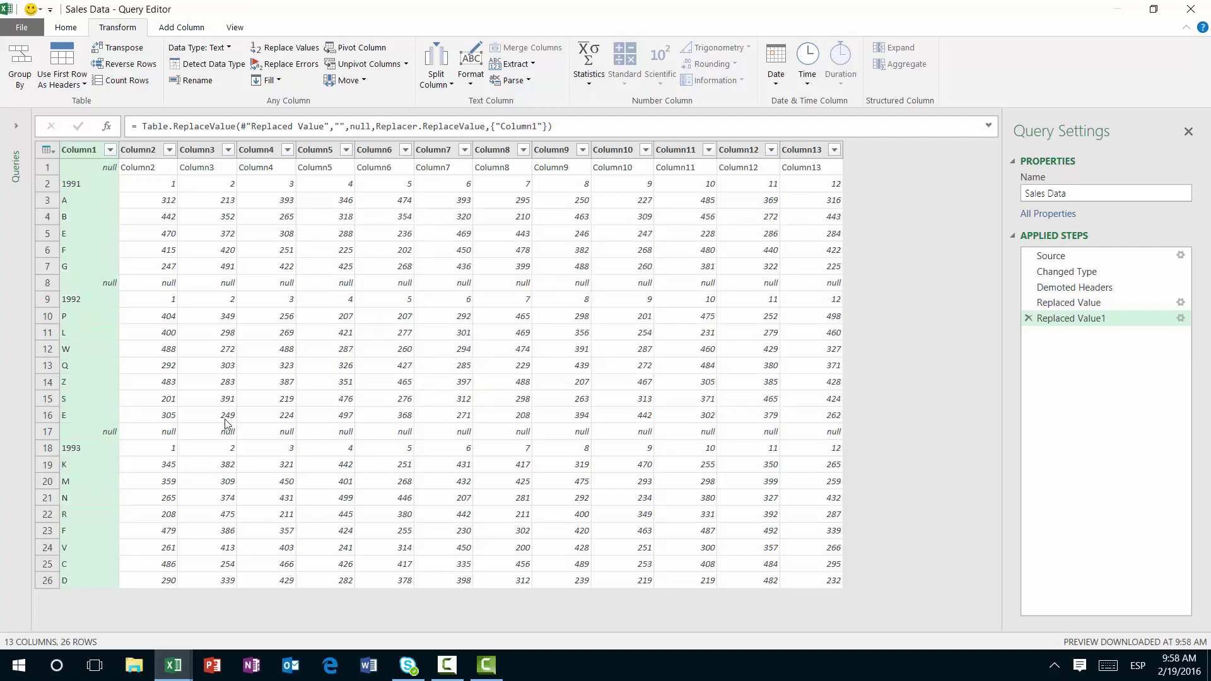
pyautogui.click(104, 282)
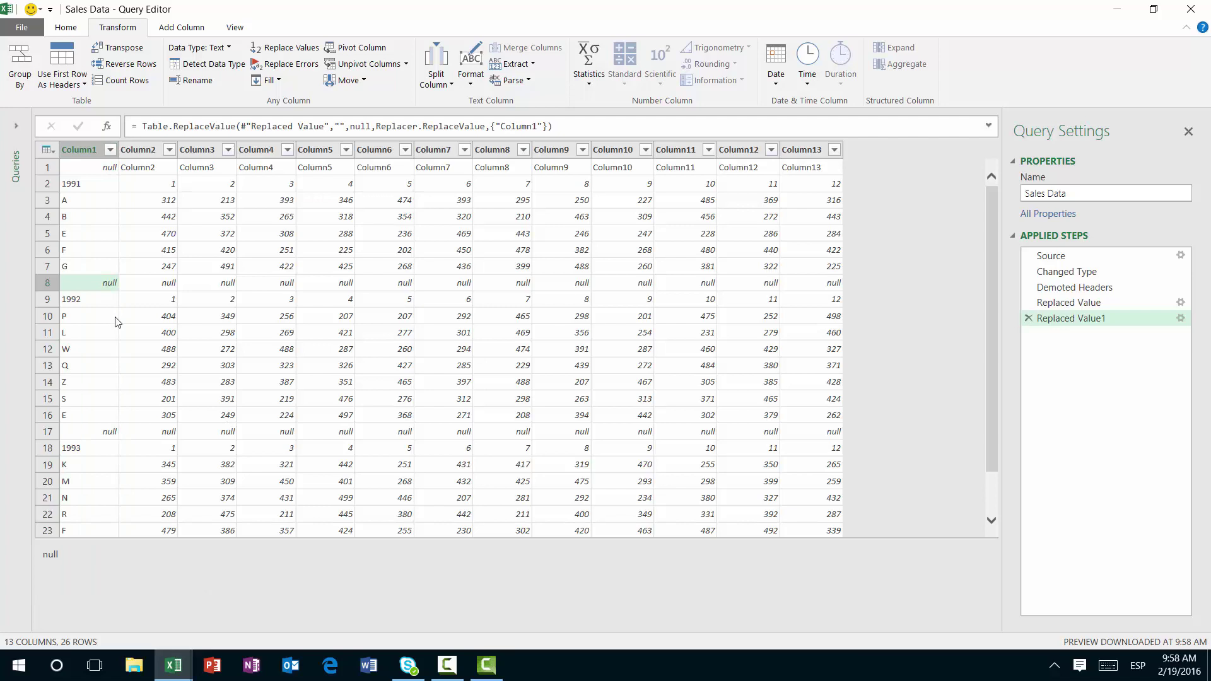
# Fill the year labels up into Column1's nulls and check the 1992 and 1993 rows
pyautogui.click(276, 80)
pyautogui.click(273, 116)
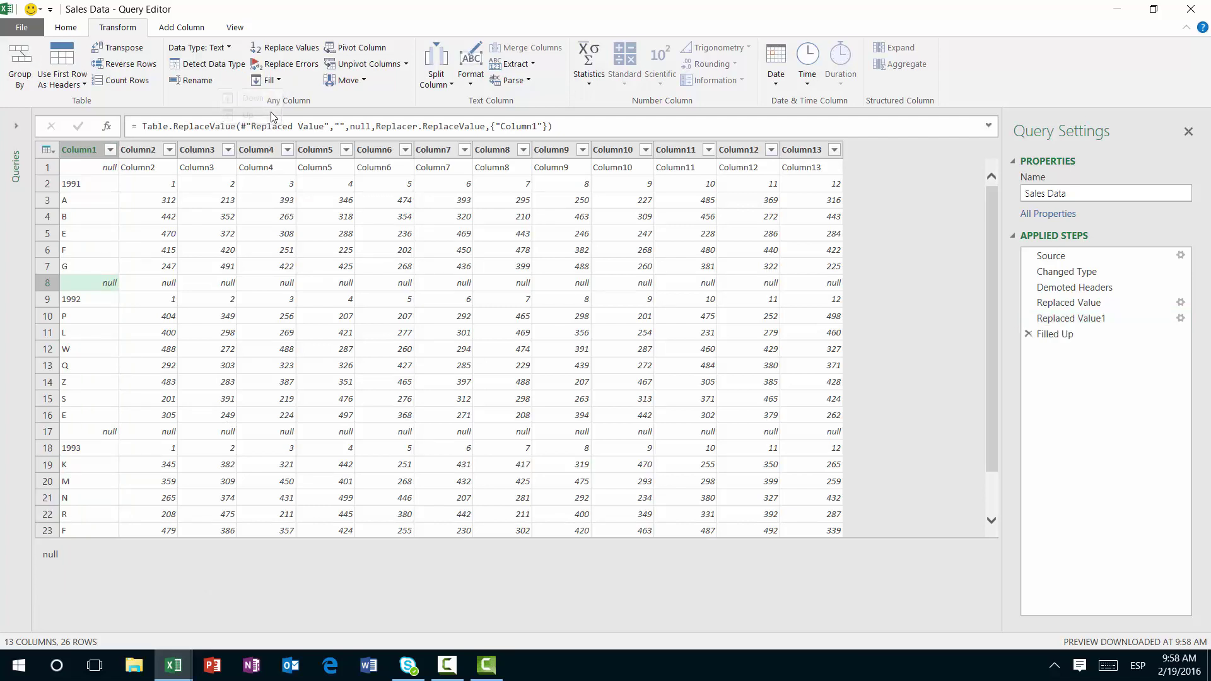
pyautogui.click(104, 167)
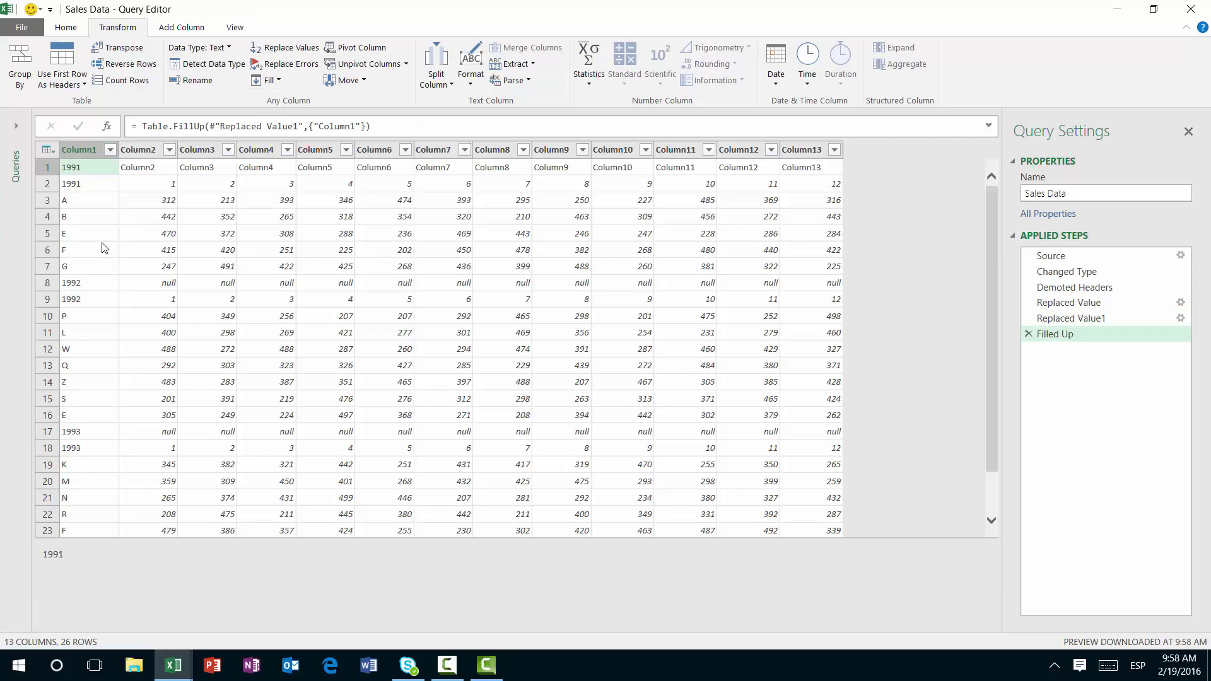
pyautogui.click(106, 286)
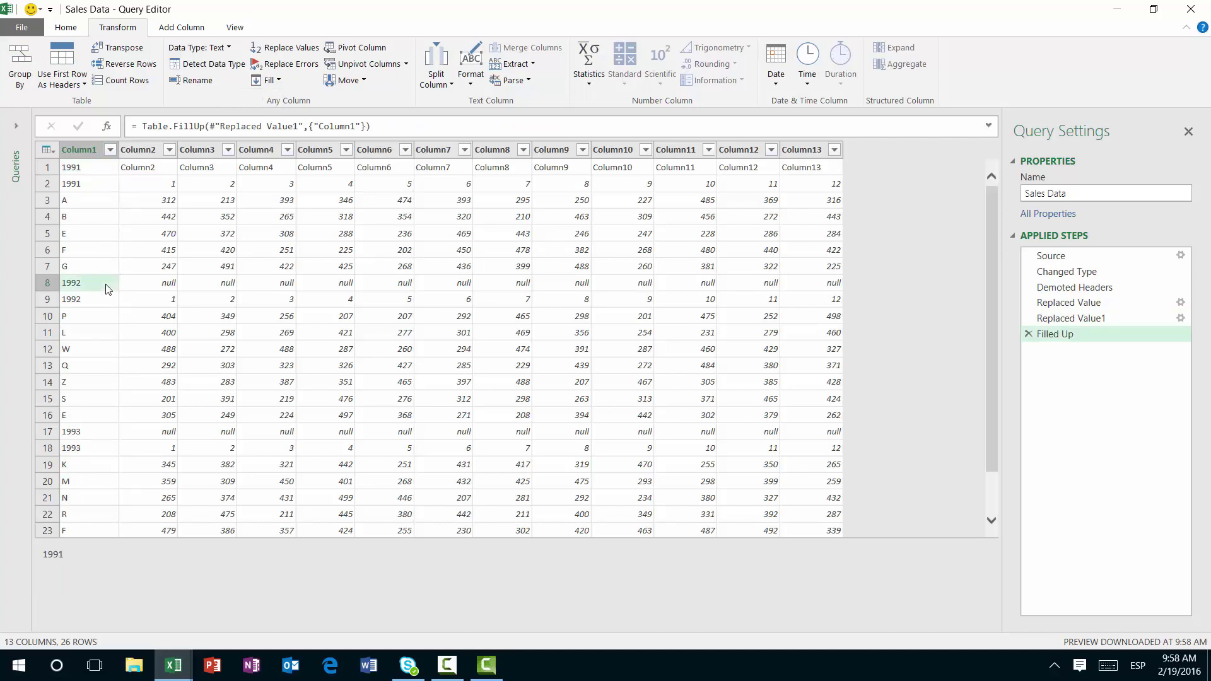
pyautogui.click(89, 436)
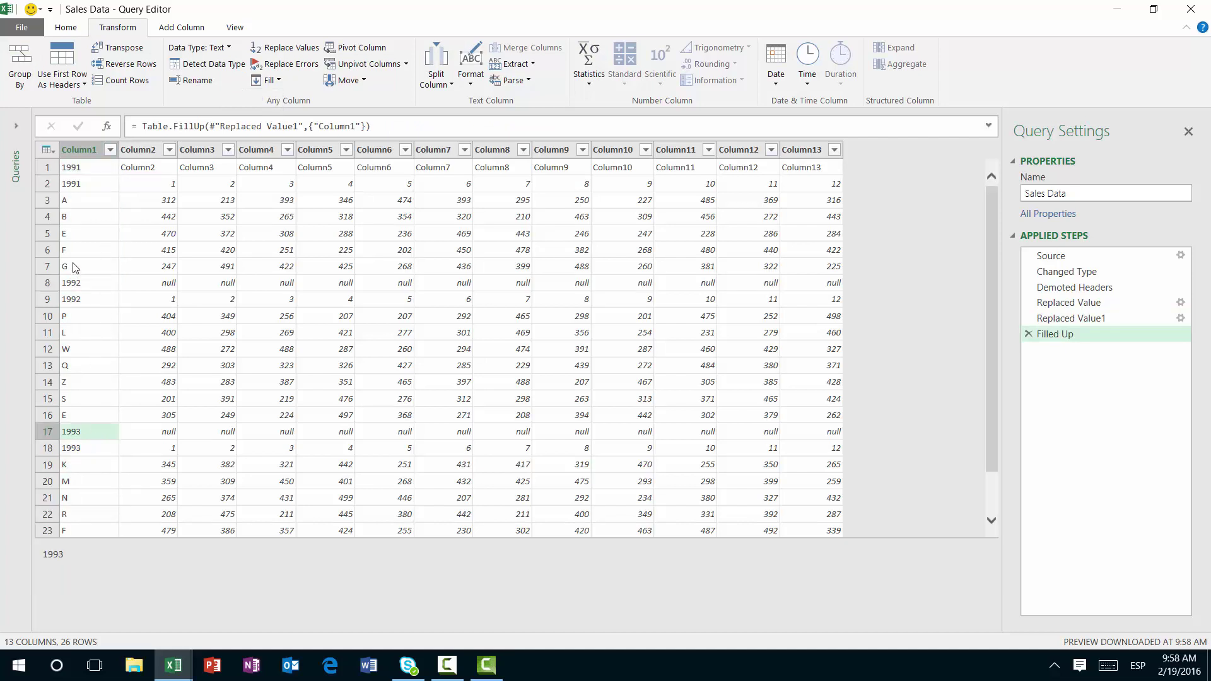
# Replace the 'Column2' label in Column2's first row with a blank
pyautogui.click(143, 174)
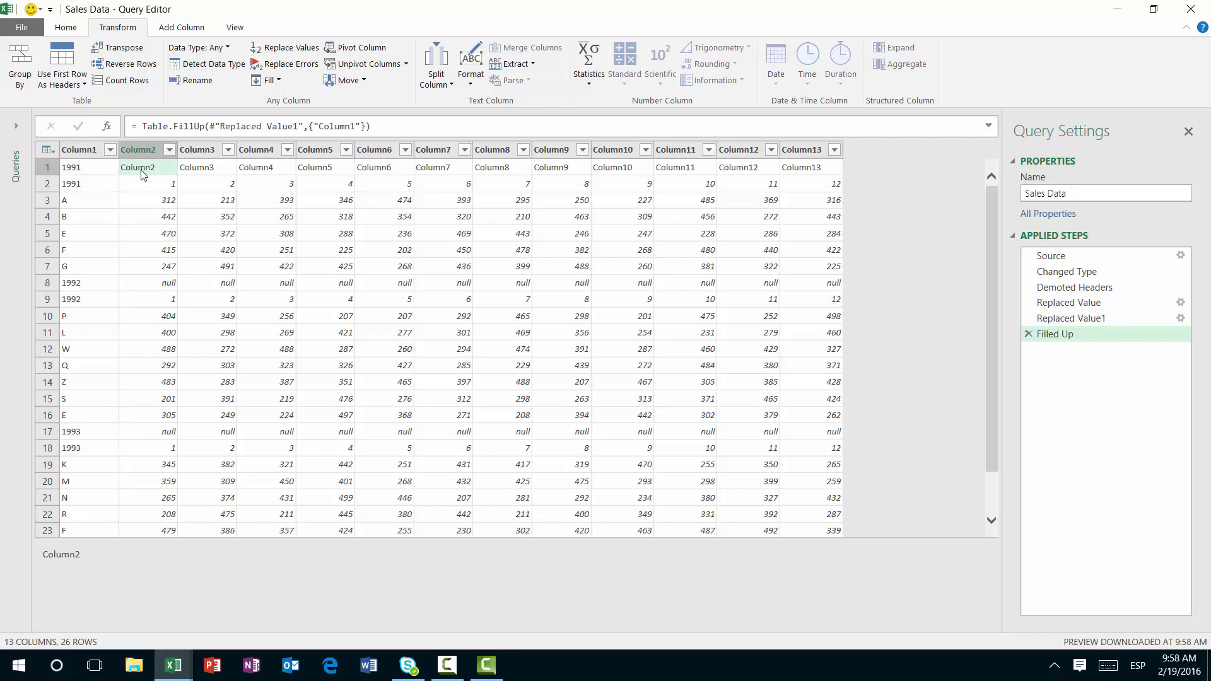
pyautogui.click(285, 48)
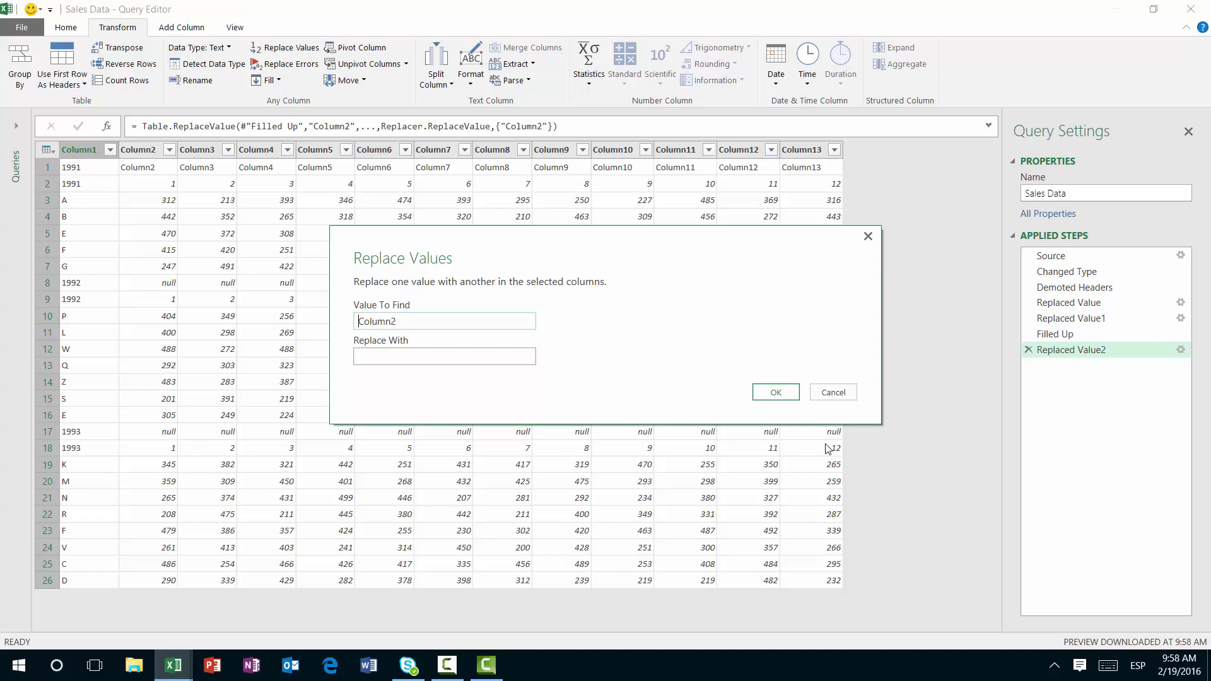
pyautogui.click(776, 392)
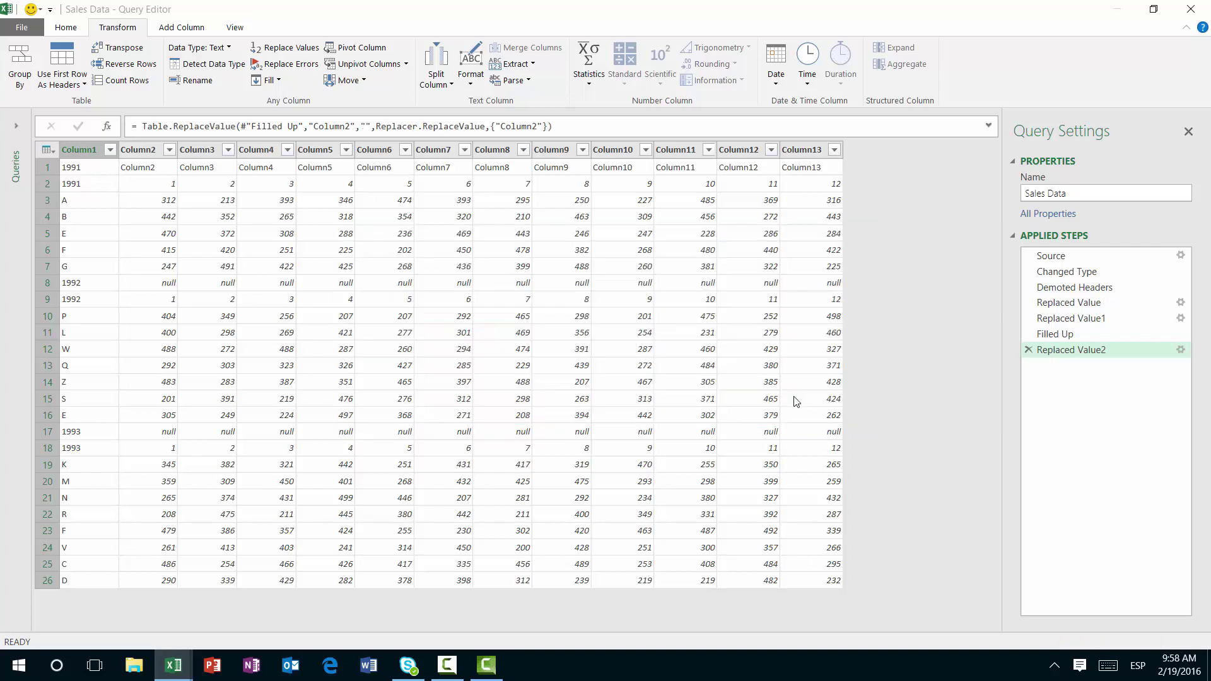
pyautogui.click(168, 28)
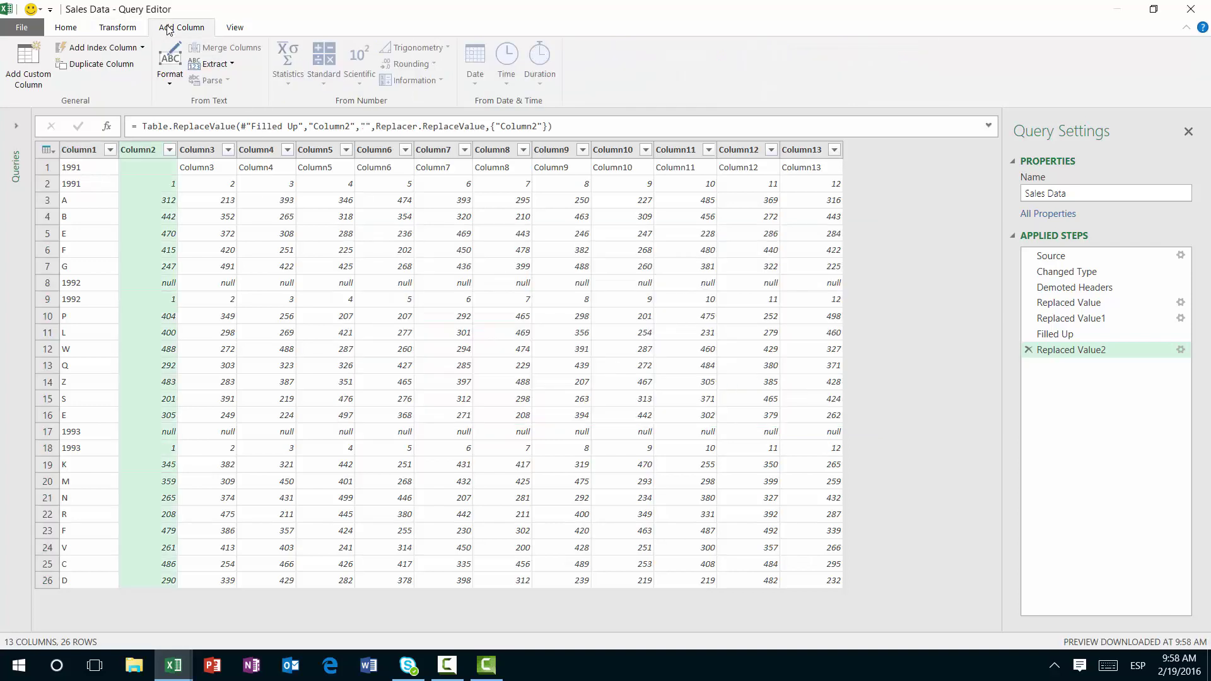
# Add a Custom column: if [Column2] = "" then [Column1] else null
pyautogui.click(27, 65)
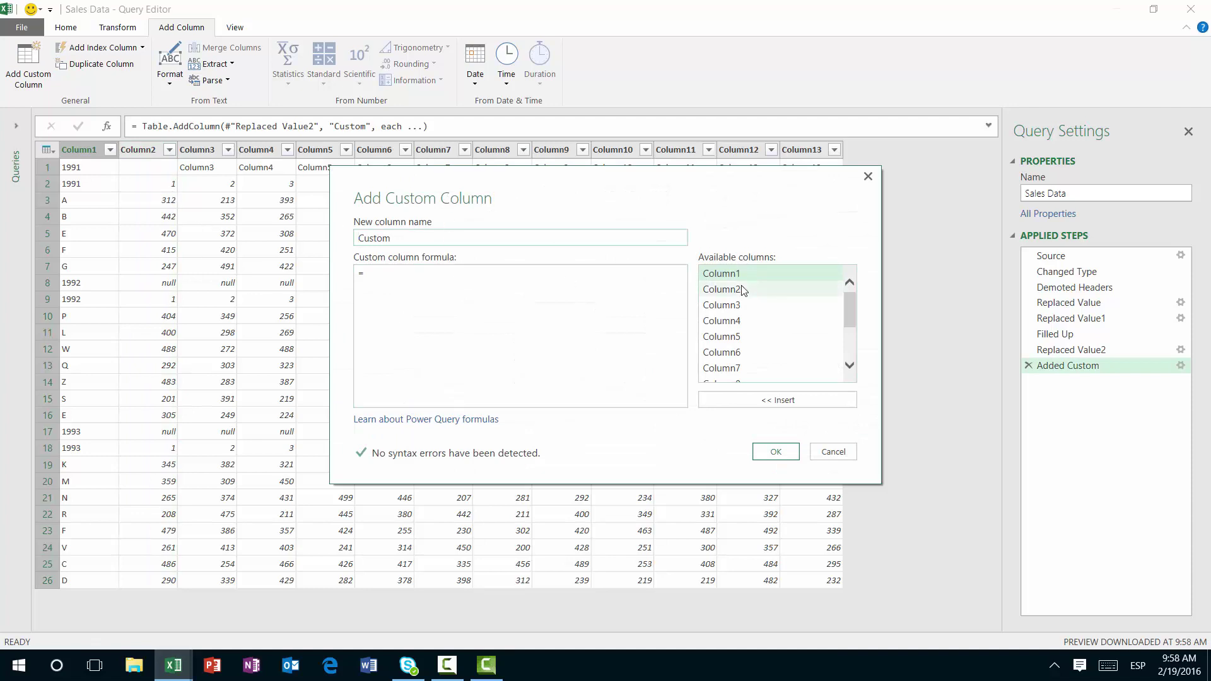
pyautogui.click(650, 313)
pyautogui.write('uf')
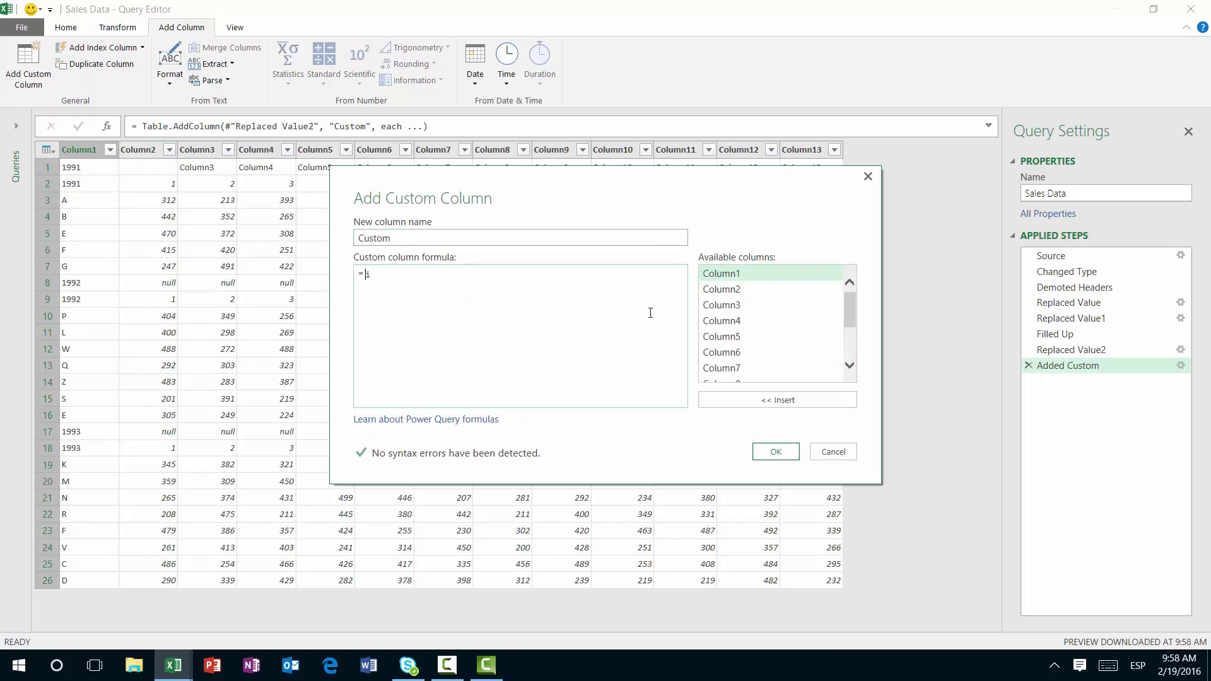
pyautogui.doubleClick(759, 289)
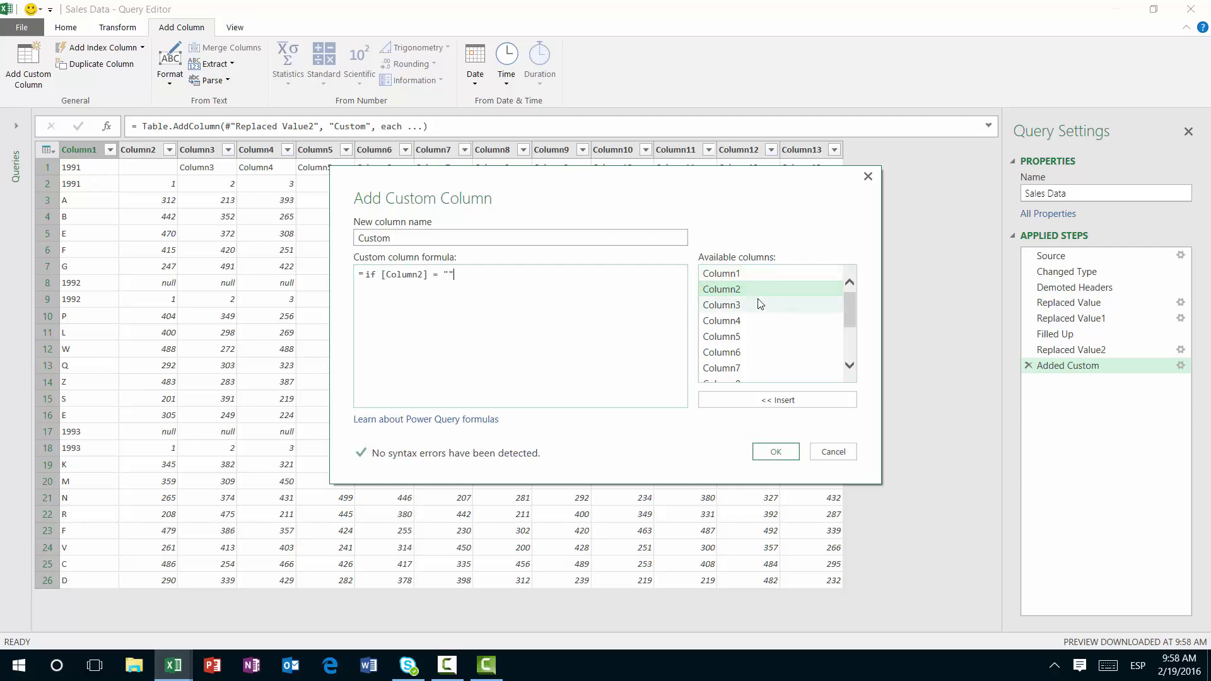
pyautogui.write('then')
pyautogui.doubleClick(749, 275)
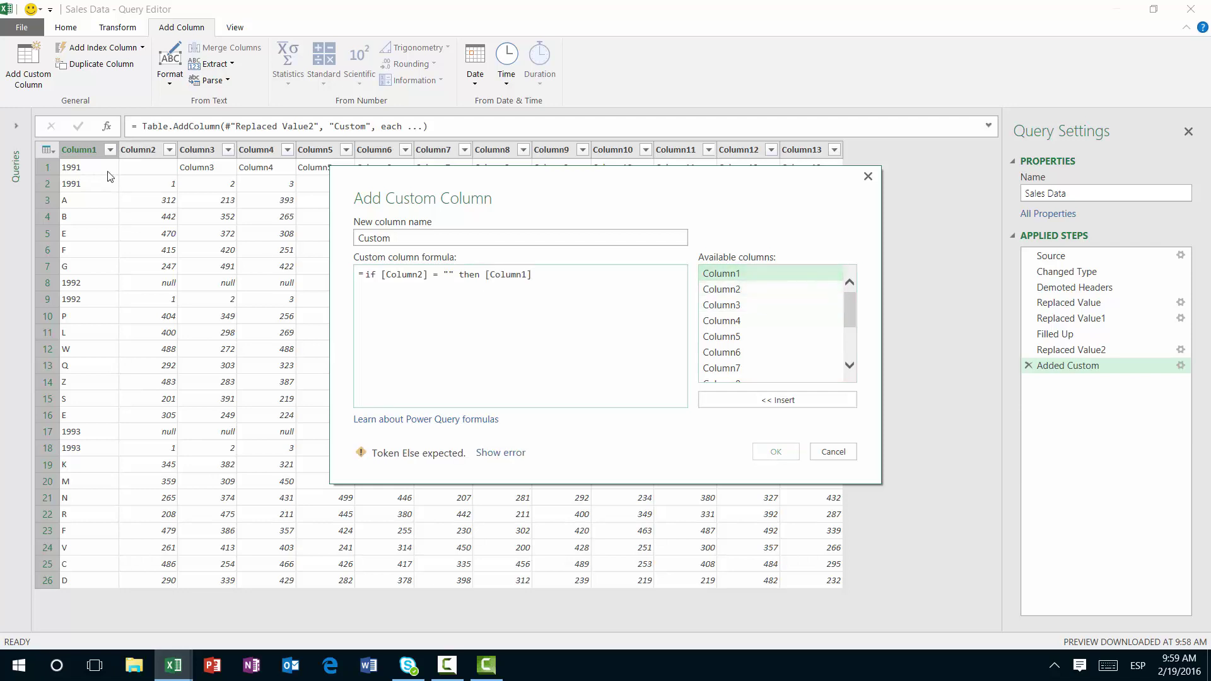
pyautogui.write('else null')
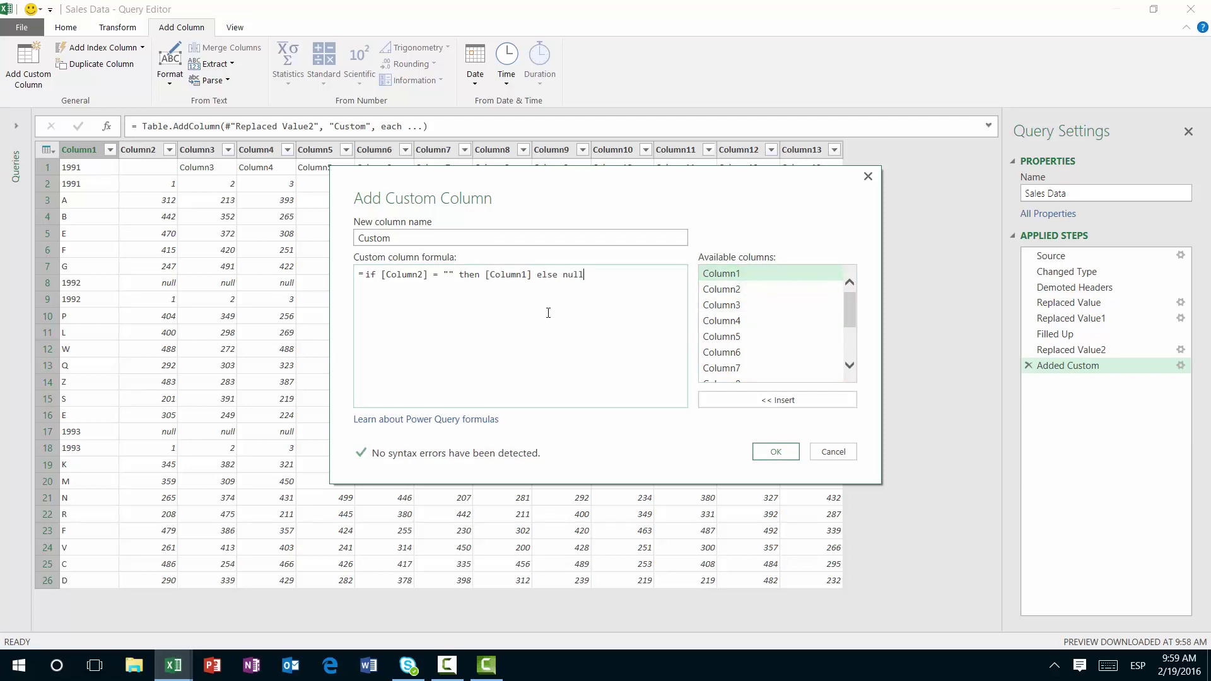
pyautogui.click(792, 451)
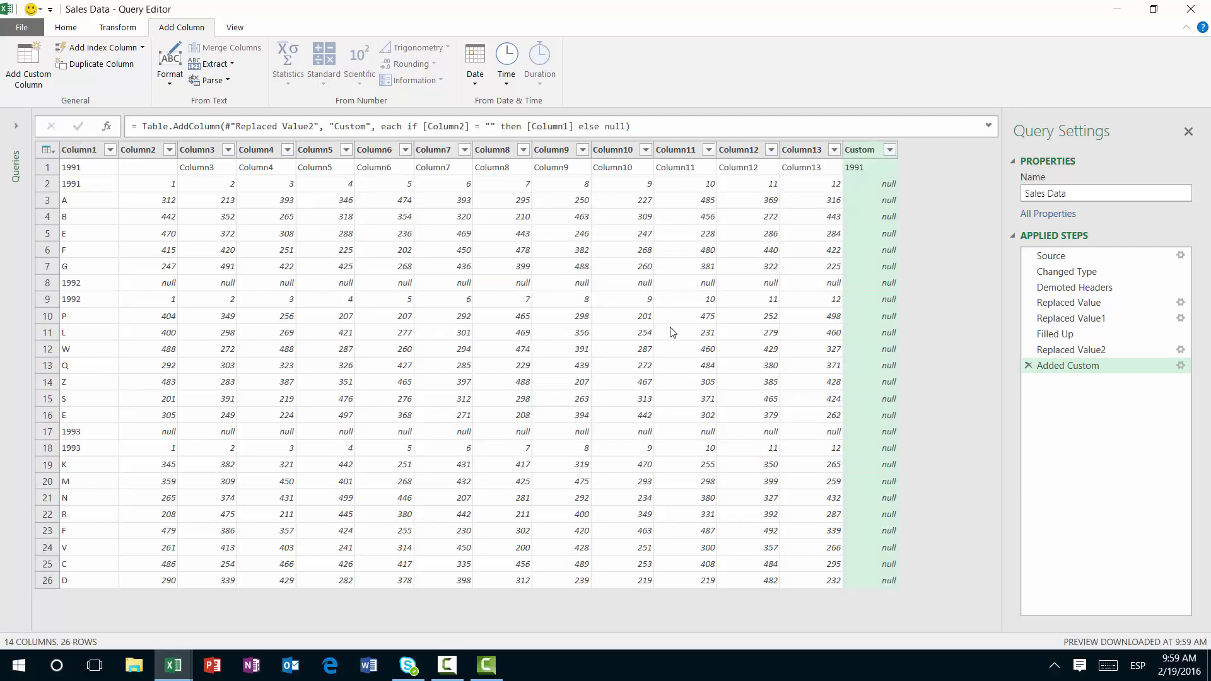
pyautogui.click(149, 287)
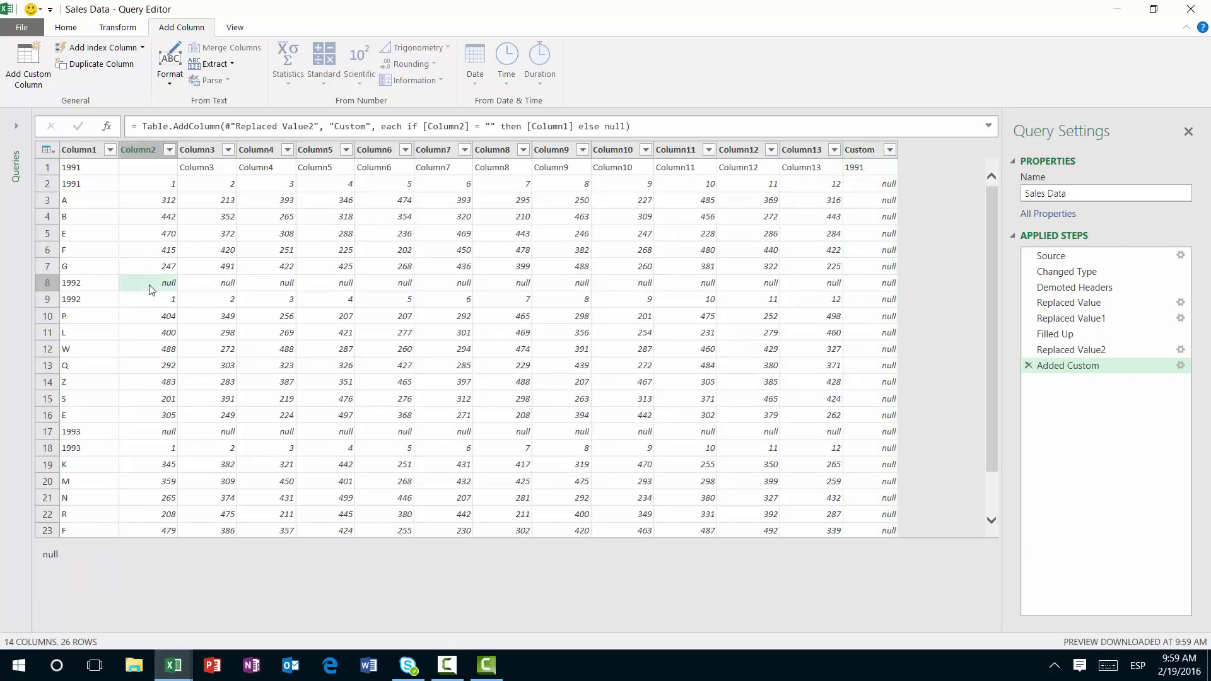
# Edit the Custom formula to add 'or null' to the Column2 condition
pyautogui.click(1180, 366)
pyautogui.moveTo(381, 274); pyautogui.dragTo(446, 274)
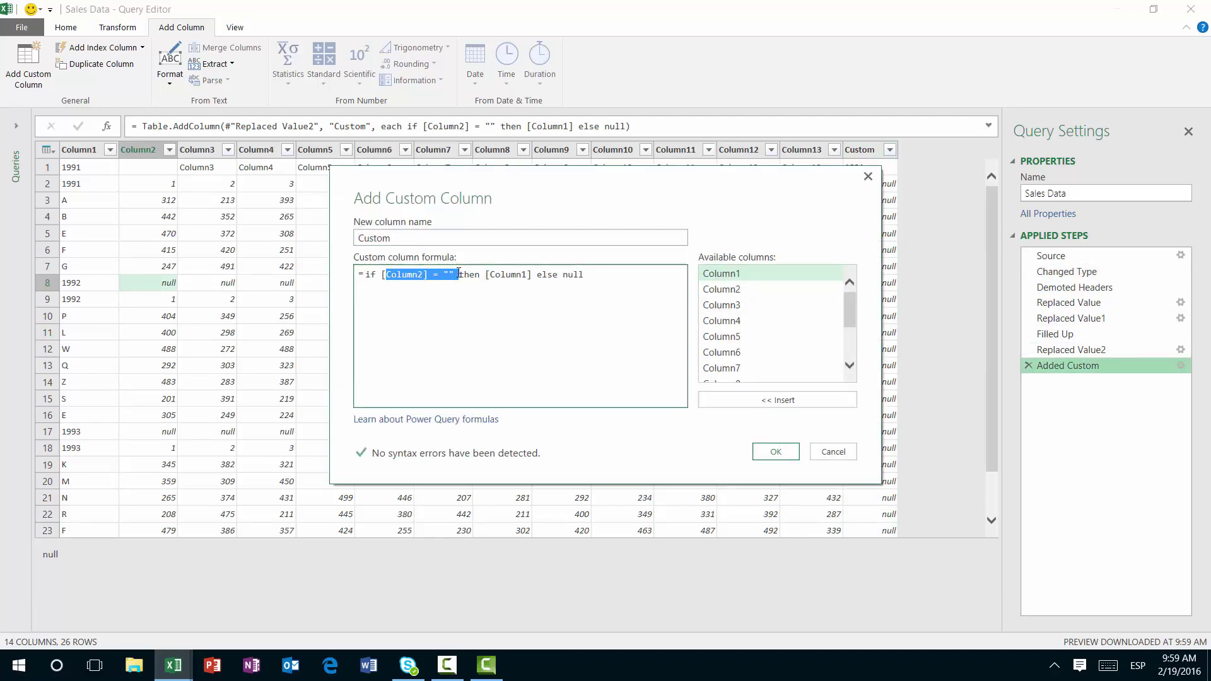
pyautogui.click(459, 274)
pyautogui.write('or null')
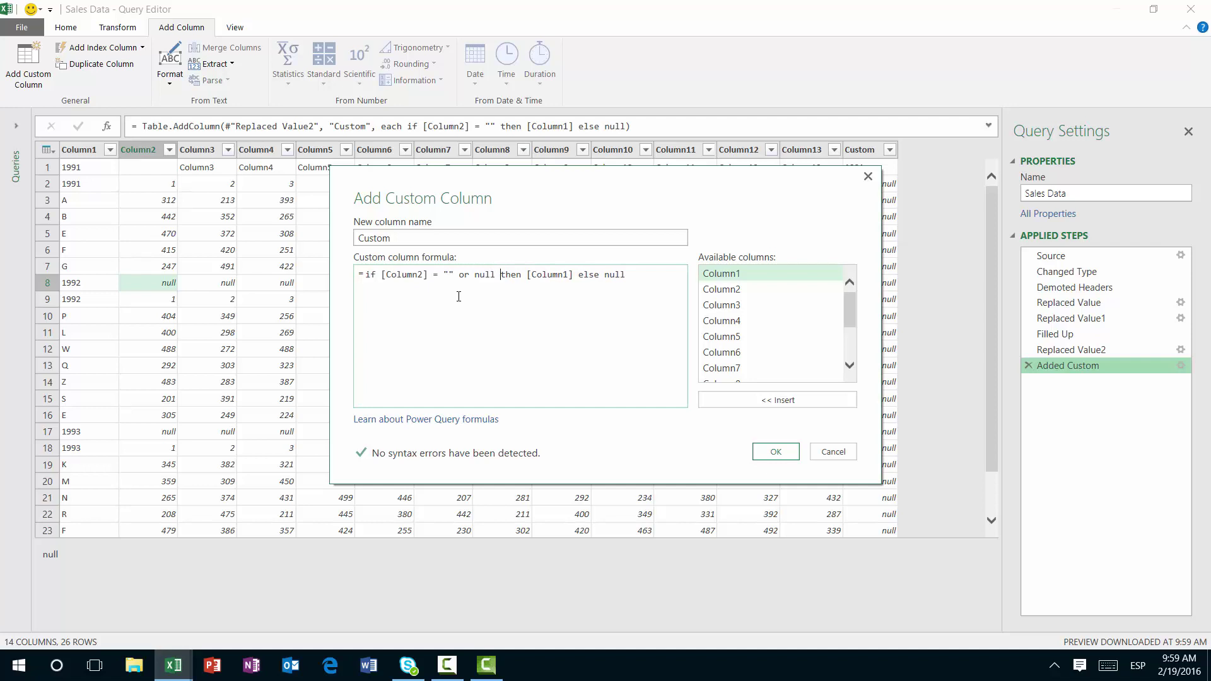
pyautogui.click(779, 450)
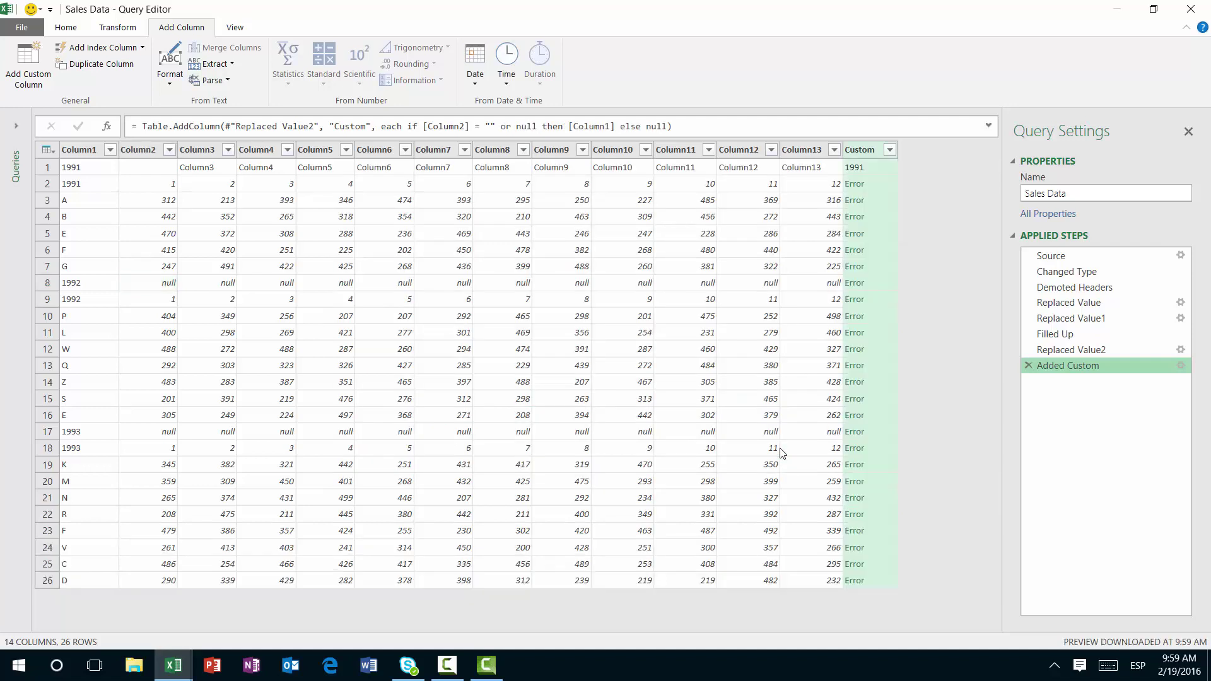
# Correct the condition to [Column2] = "" or [Column2] = null and apply it
pyautogui.click(1180, 366)
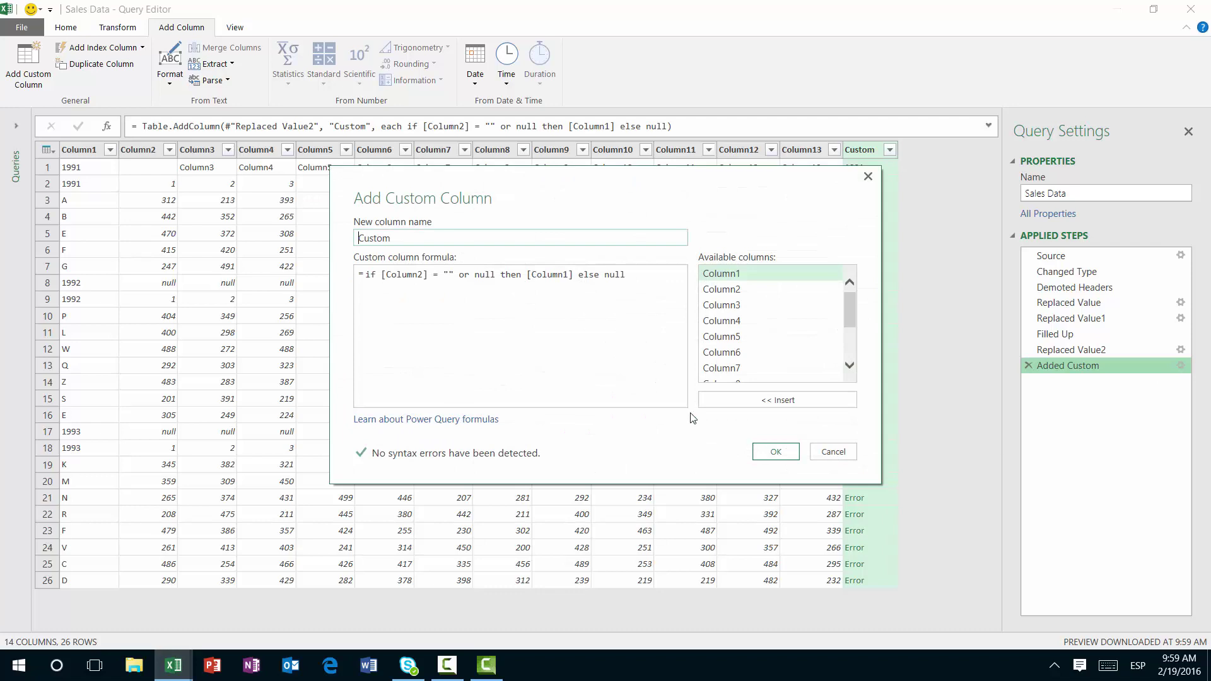
pyautogui.doubleClick(485, 273)
pyautogui.press('Left')
pyautogui.hotkey('shift', 'ctrl', 'Left')
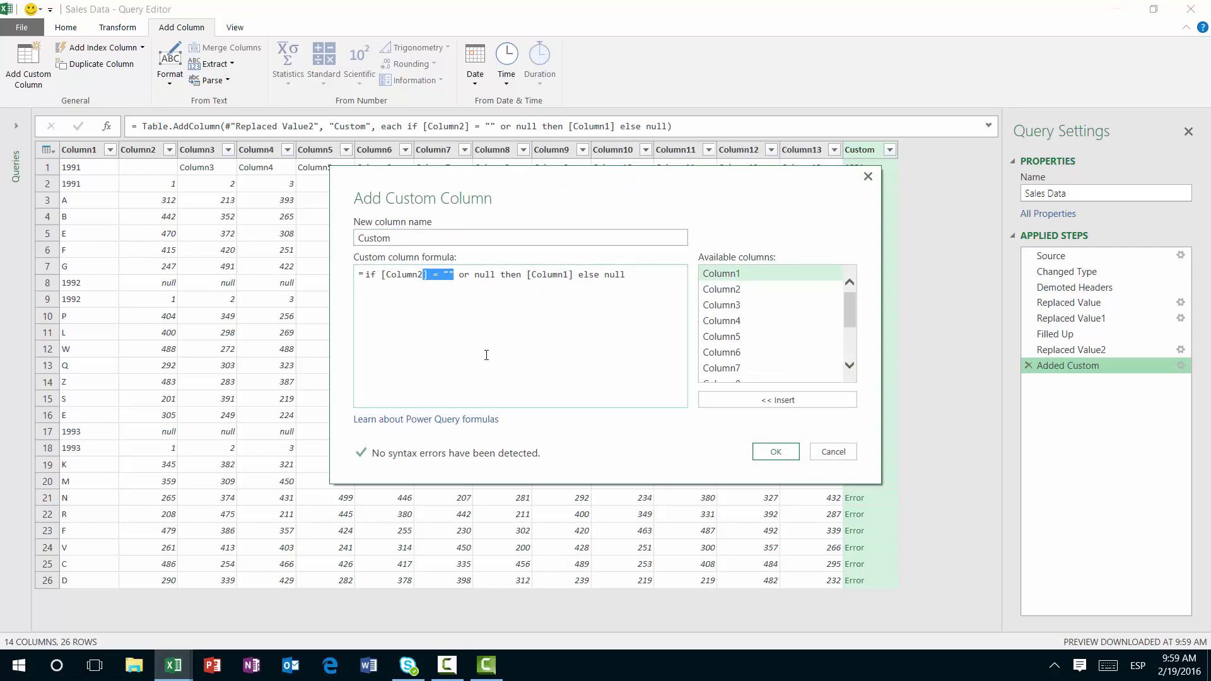
pyautogui.press('Left')
pyautogui.press('Right')
pyautogui.hotkey('shift', 'ctrl', 'Left')
pyautogui.hotkey('shift', 'ctrl', 'Left')
pyautogui.hotkey('ctrl', 'c')
pyautogui.press('Right')
pyautogui.hotkey('ctrl', 'v')
pyautogui.press('Return')
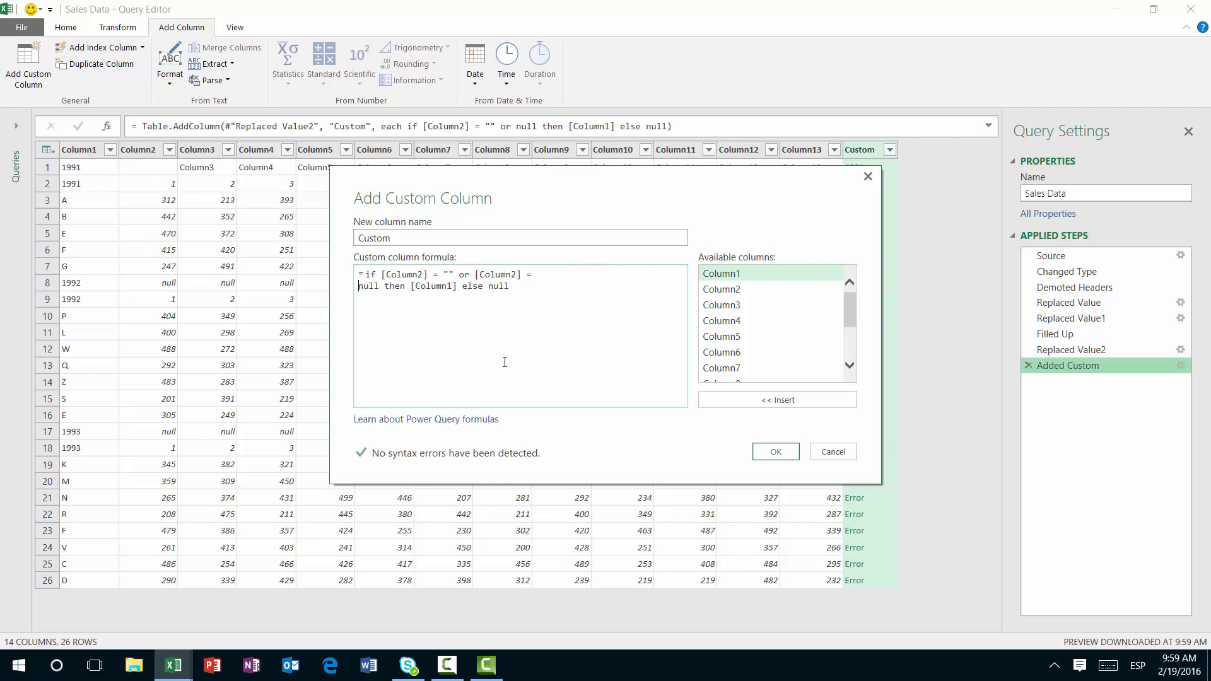
pyautogui.press('BackSpace')
pyautogui.click(774, 452)
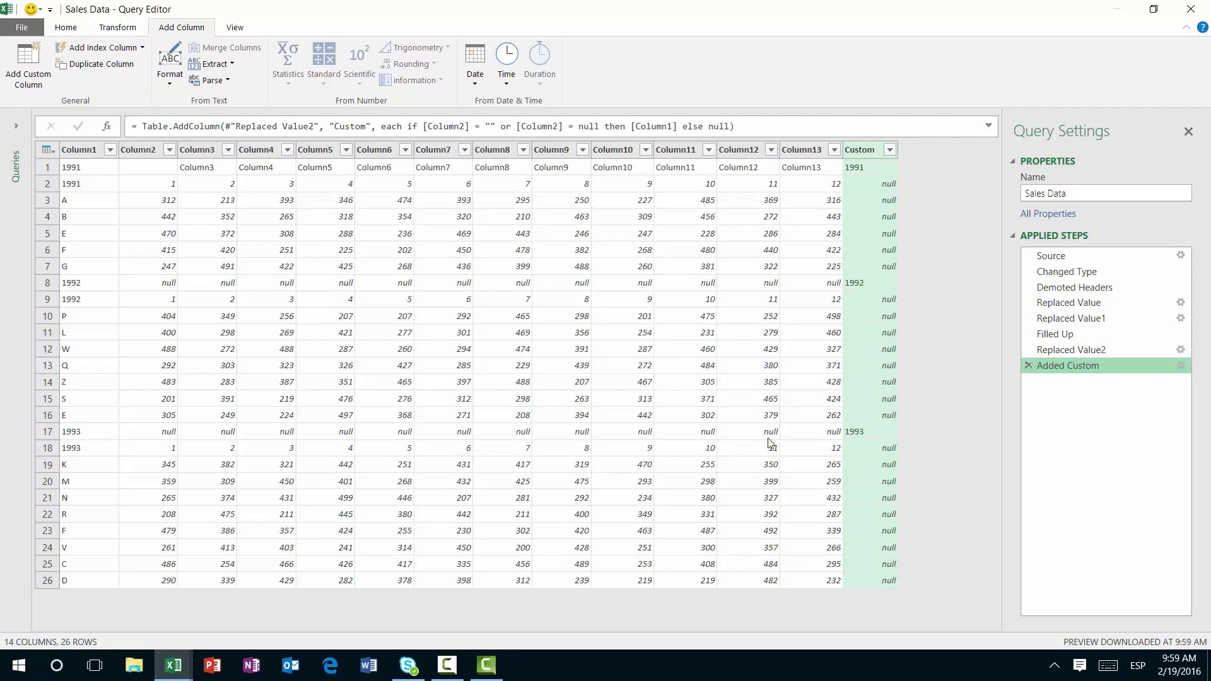
# Check the Custom values, then fill the Custom column down with its year labels
pyautogui.click(871, 285)
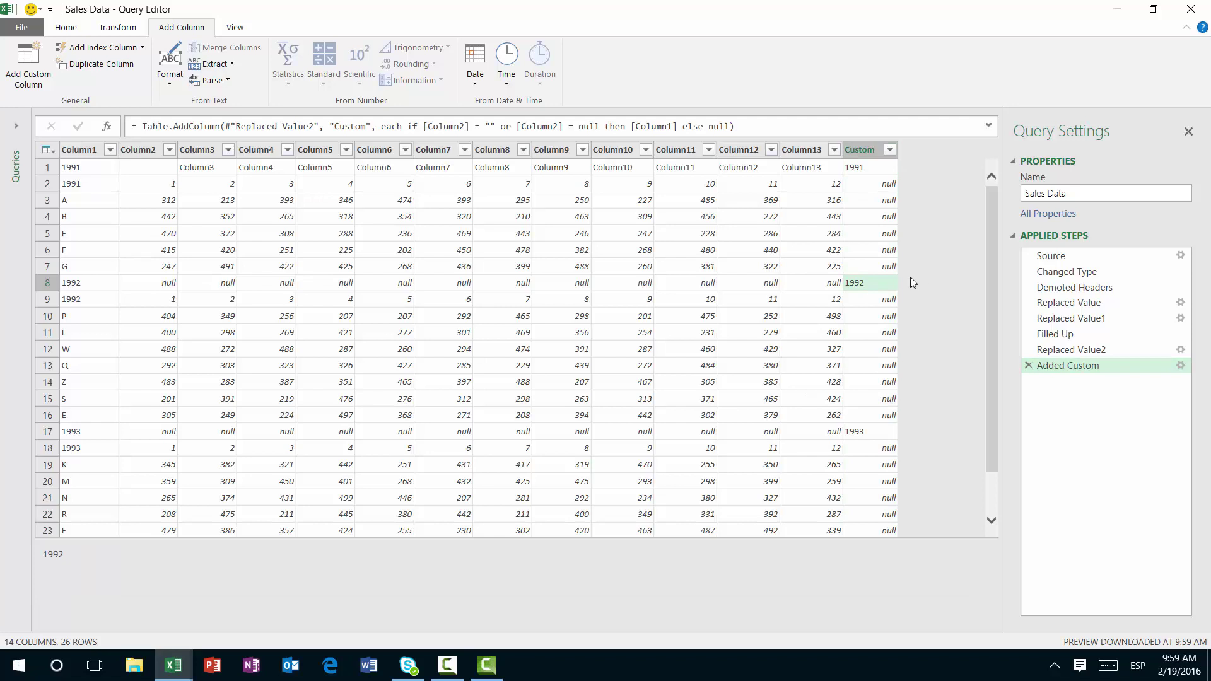
pyautogui.click(886, 185)
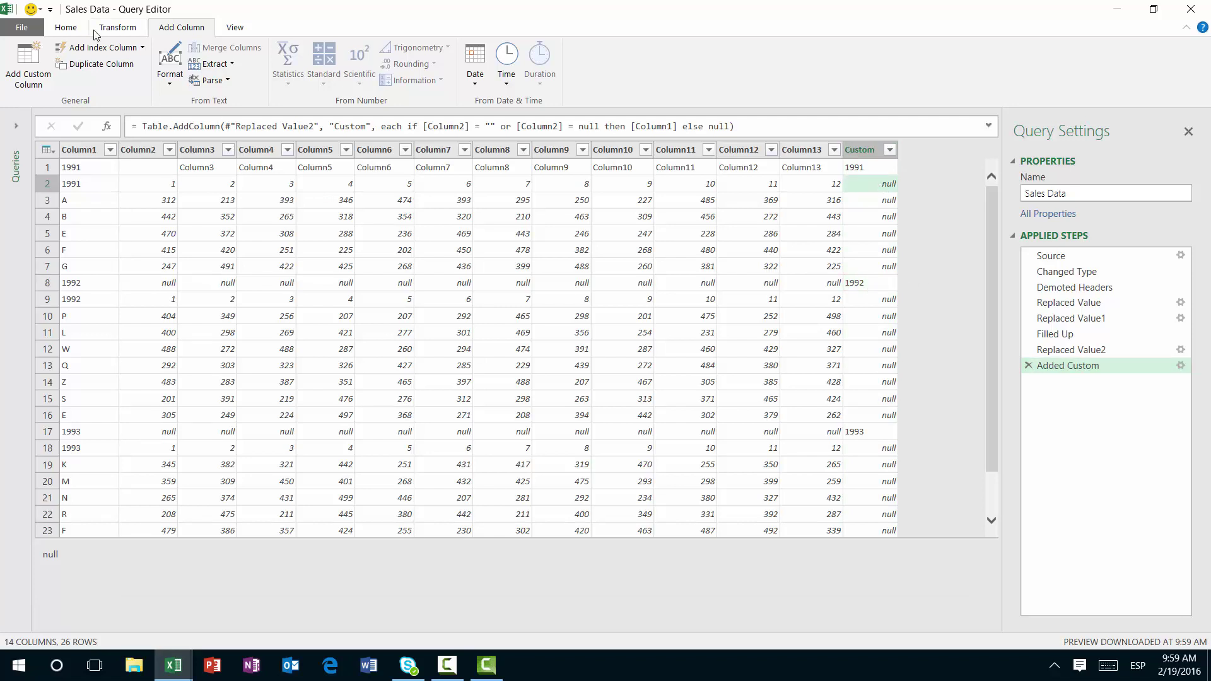
pyautogui.click(66, 27)
pyautogui.click(94, 25)
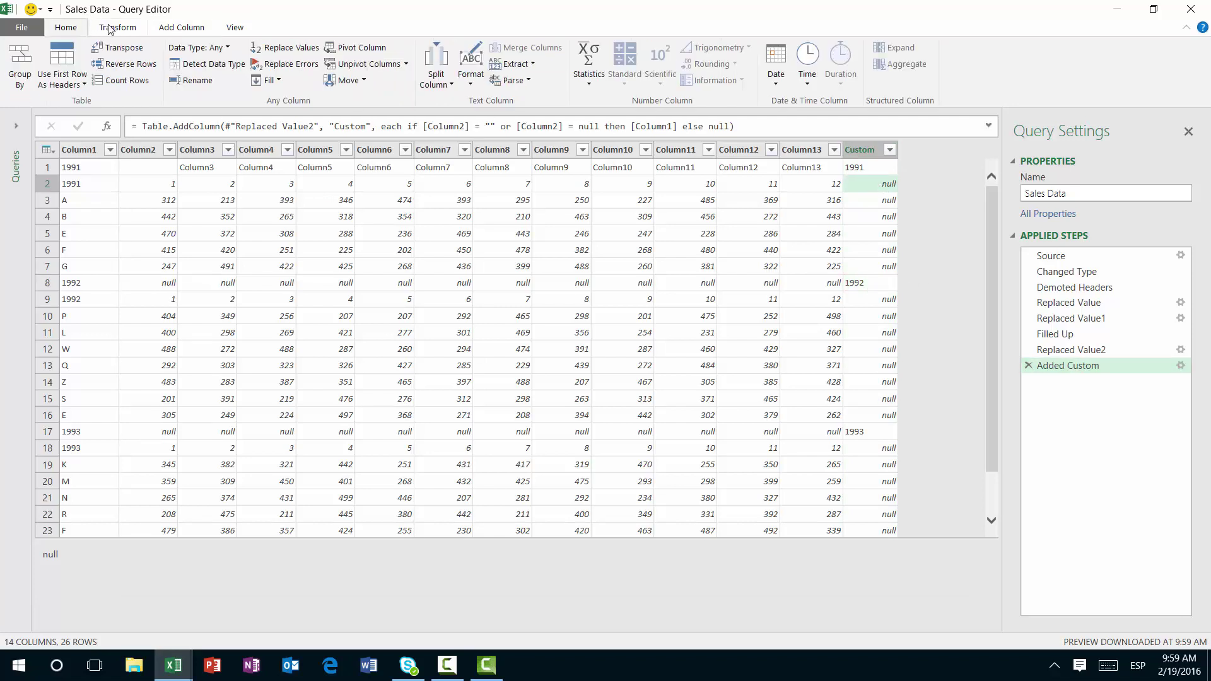
pyautogui.click(270, 80)
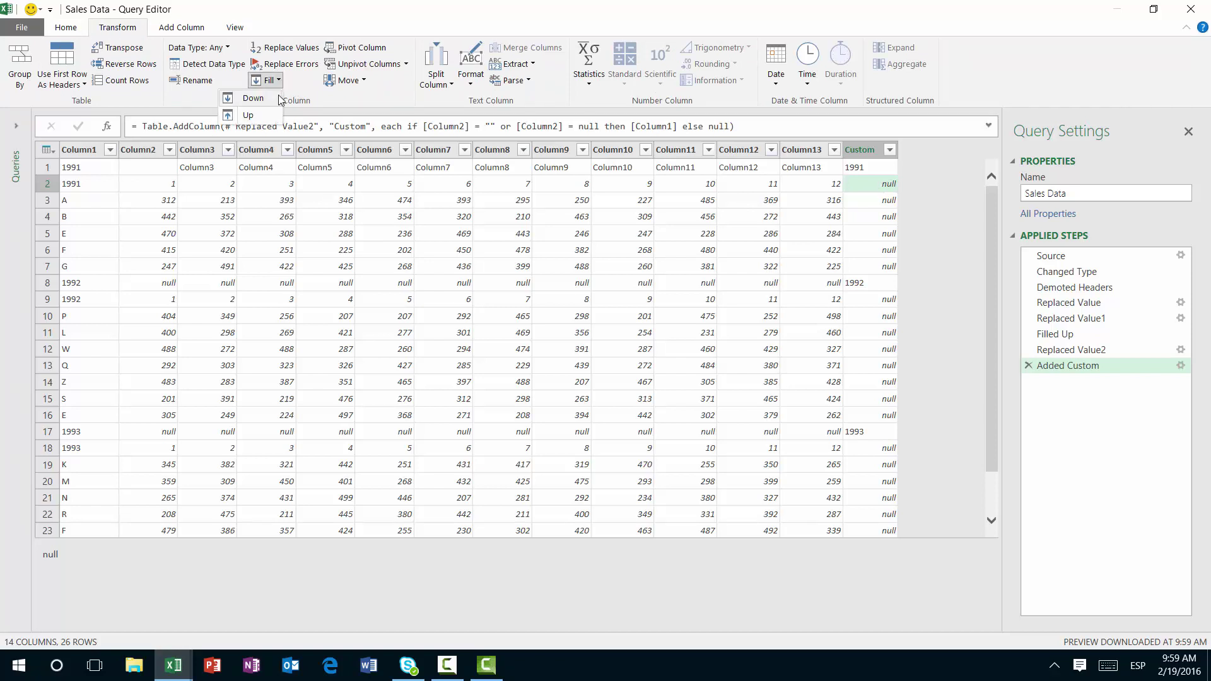
pyautogui.click(281, 101)
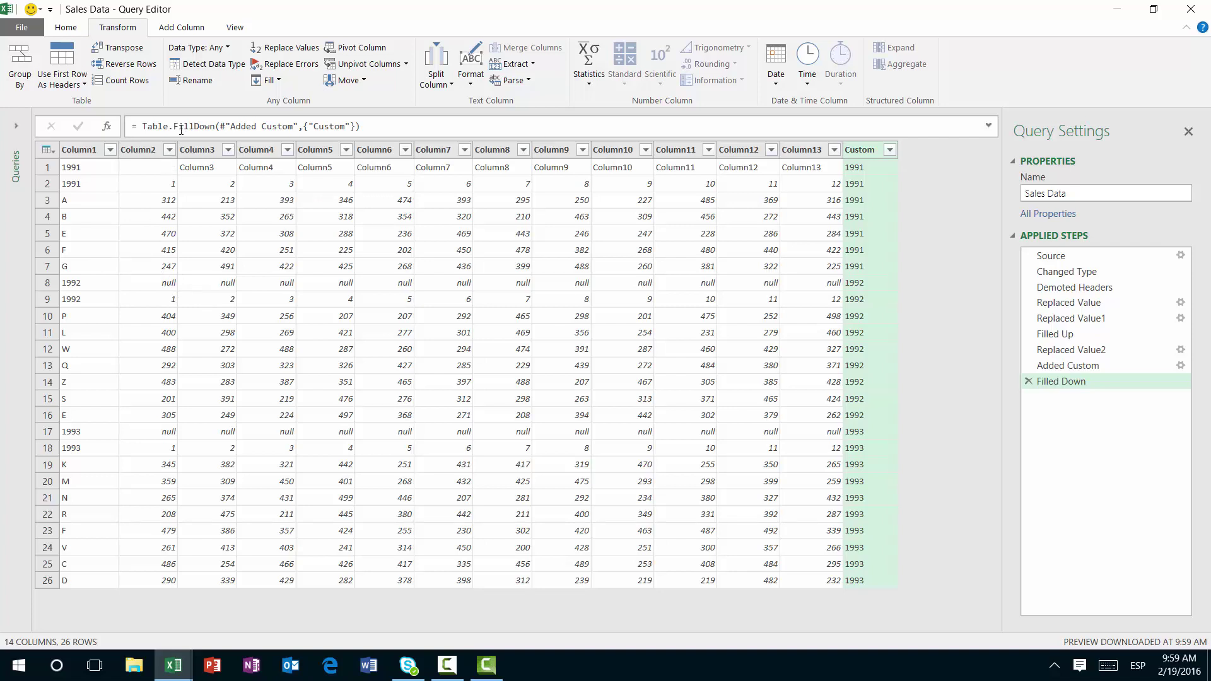
# Filter out (blank) values in Column2 and review the remaining 1992 and 1993 rows
pyautogui.click(169, 149)
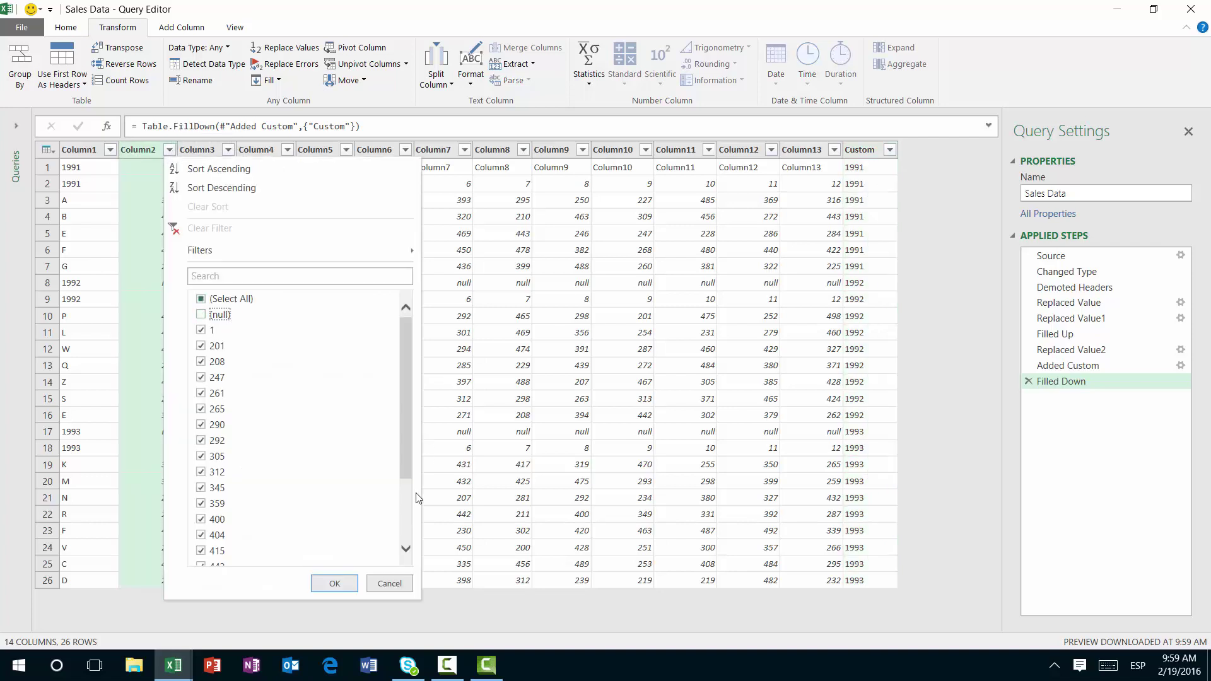
pyautogui.scroll(-2, 406, 522)
pyautogui.scroll(-1, 406, 517)
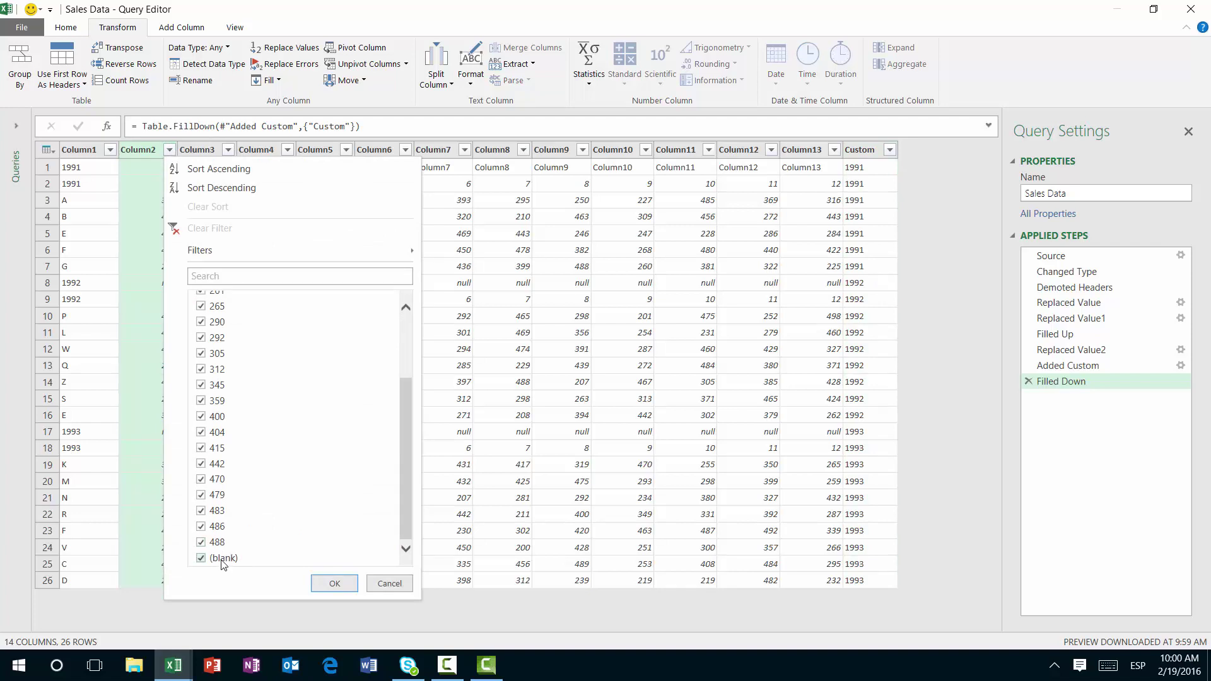
pyautogui.click(222, 559)
pyautogui.click(333, 582)
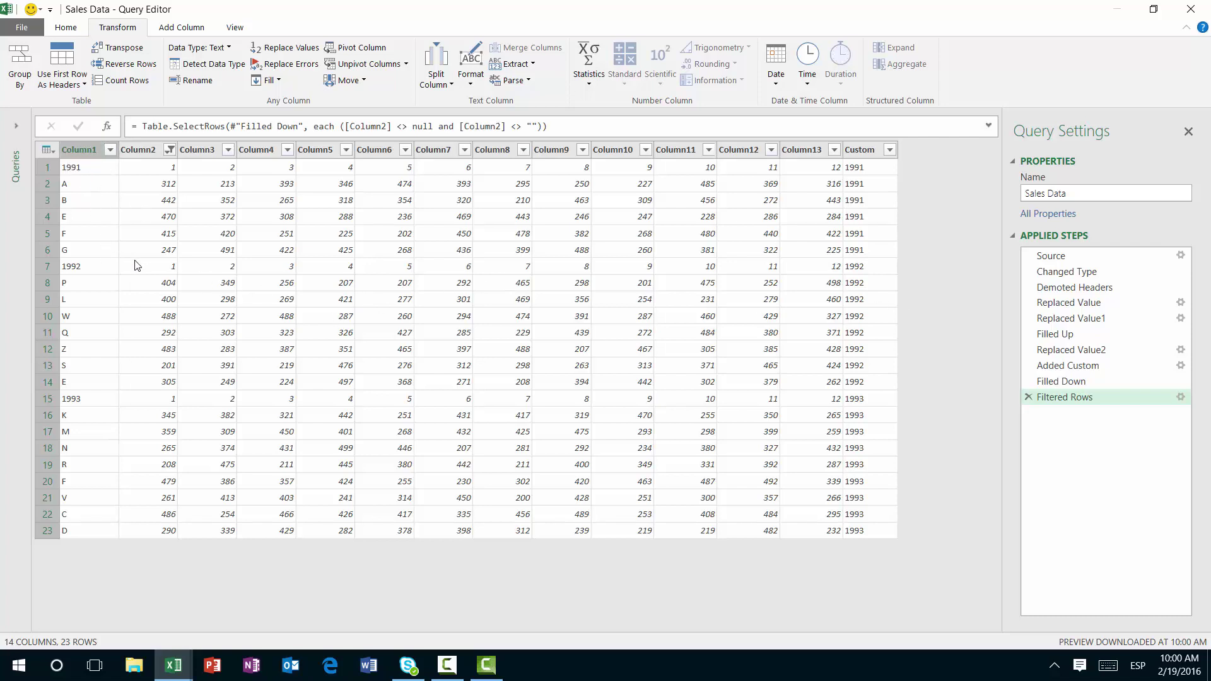
pyautogui.click(97, 280)
pyautogui.click(91, 267)
pyautogui.click(47, 266)
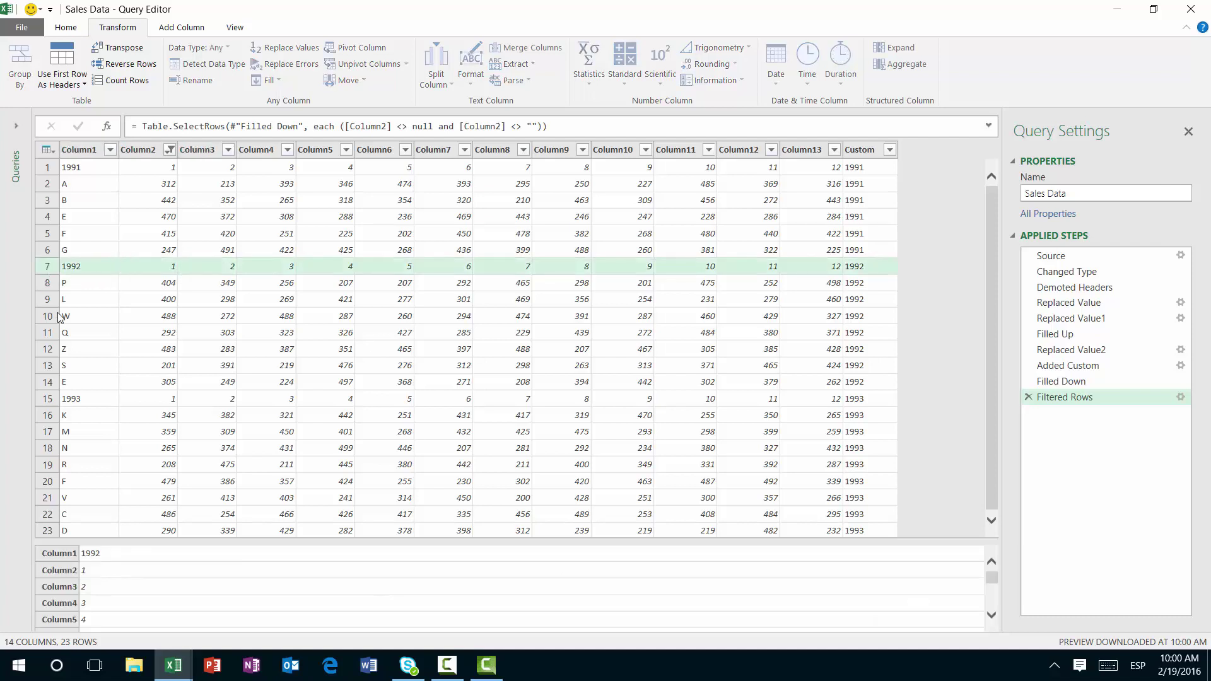
pyautogui.click(51, 402)
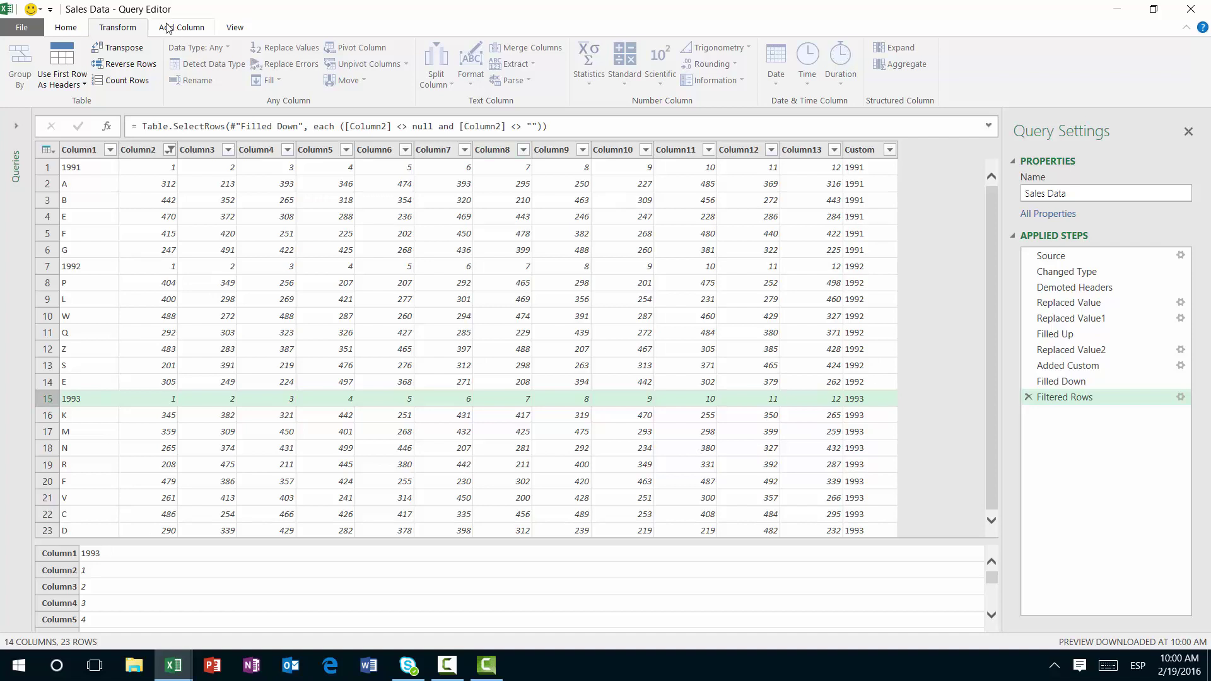
# Group rows by the Custom year column with an All Rows operation named 'All Rows'
pyautogui.click(211, 266)
pyautogui.click(25, 71)
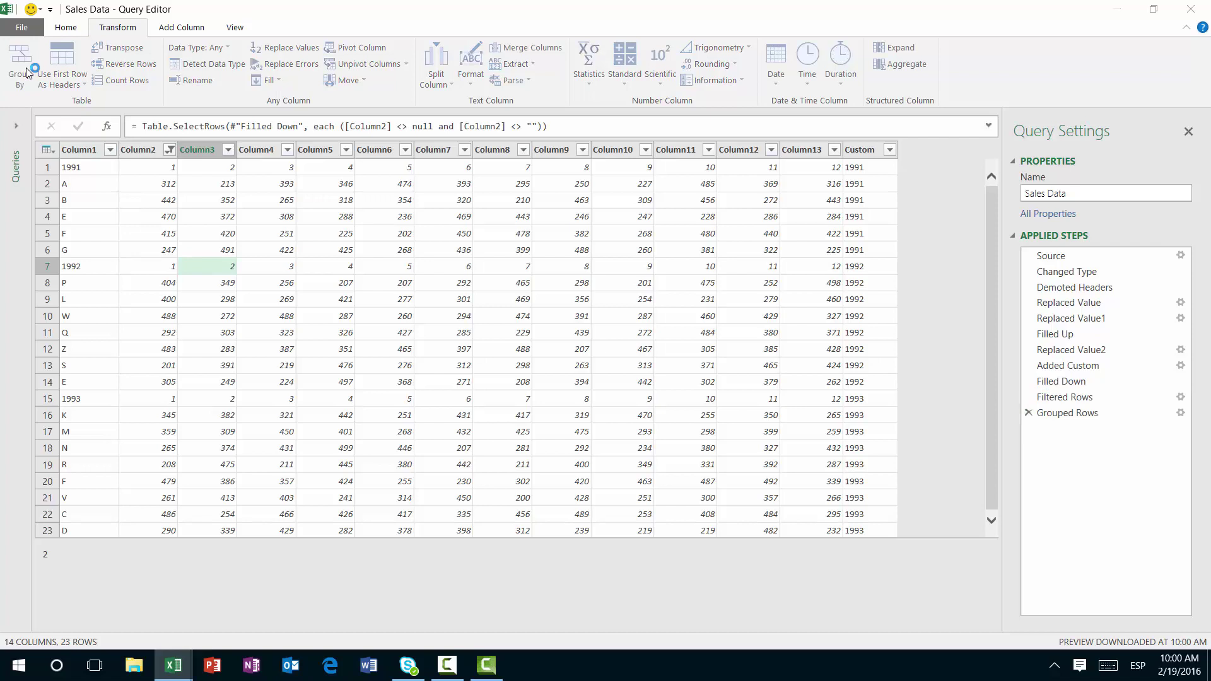
pyautogui.click(494, 311)
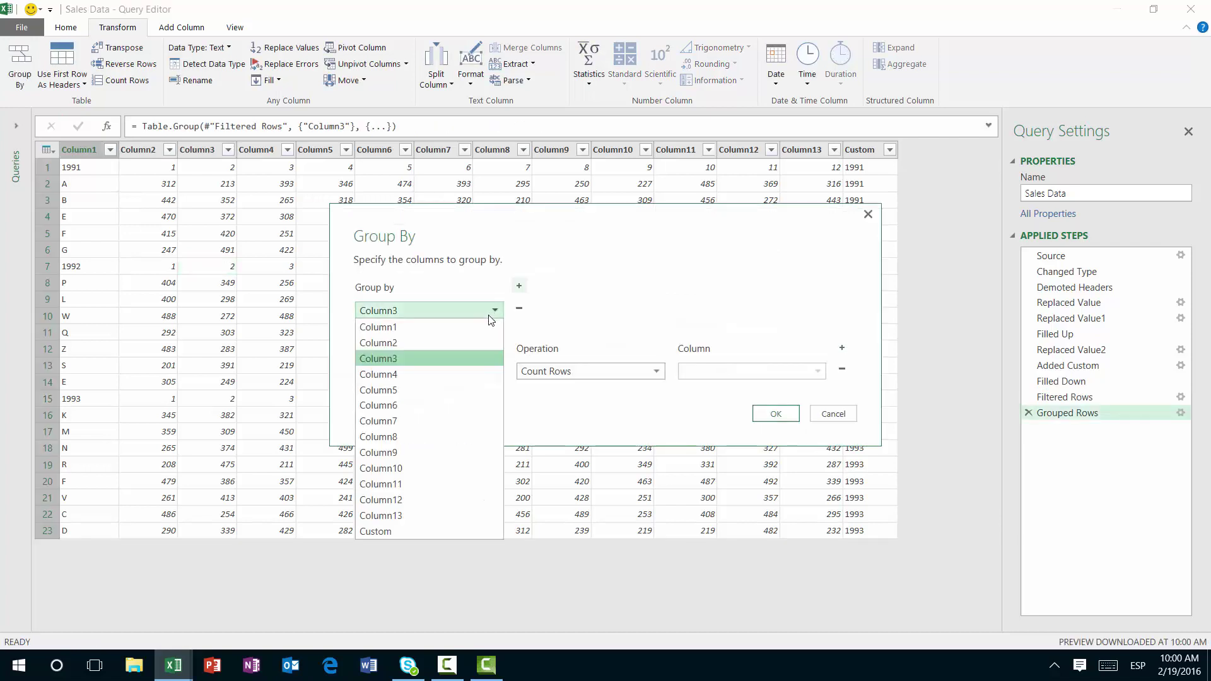
pyautogui.click(453, 531)
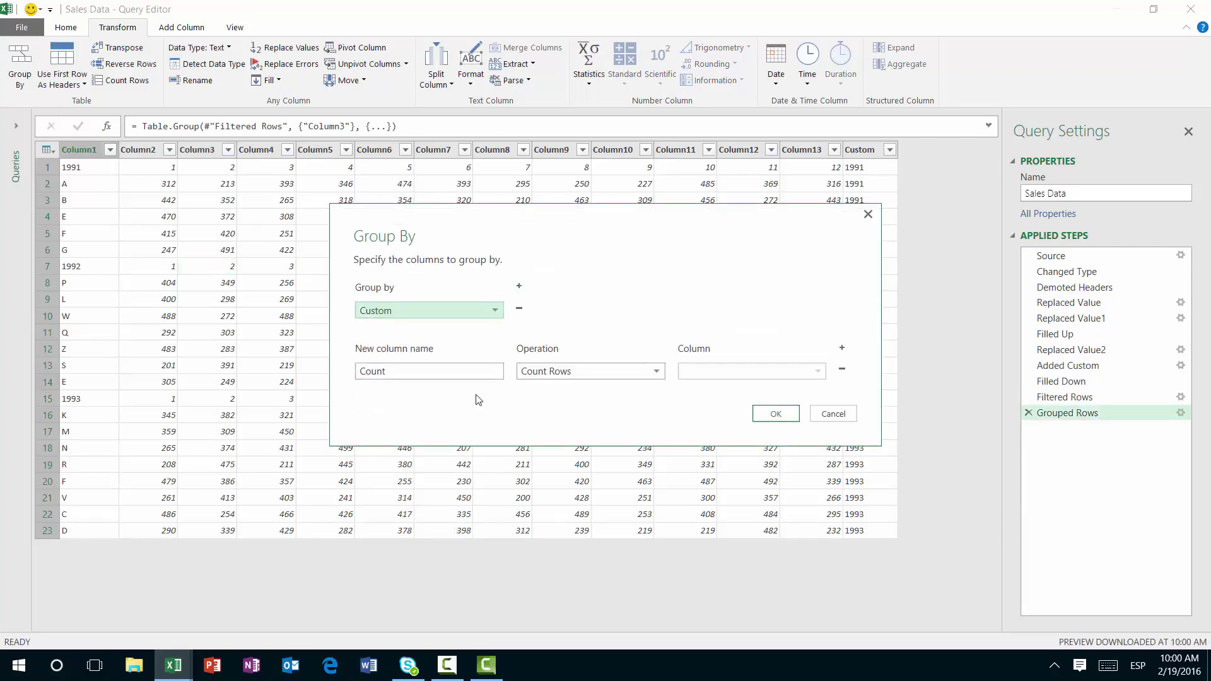
pyautogui.click(565, 370)
pyautogui.click(562, 493)
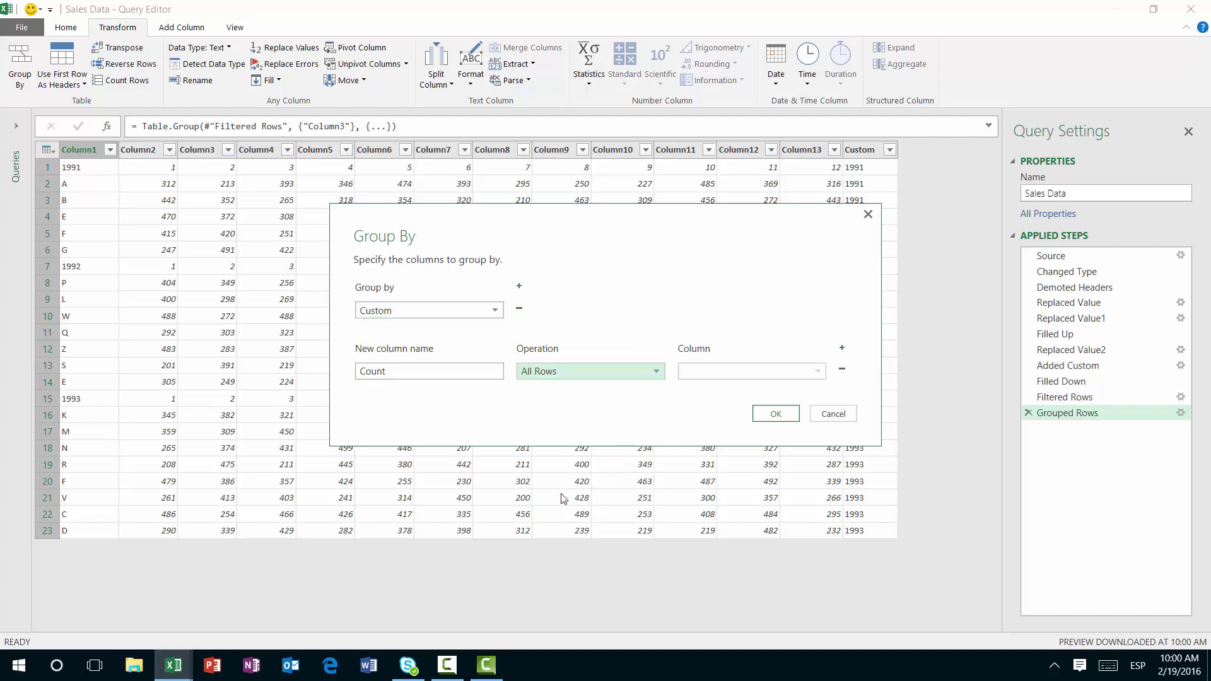
pyautogui.moveTo(480, 374); pyautogui.dragTo(289, 376)
pyautogui.write('A')
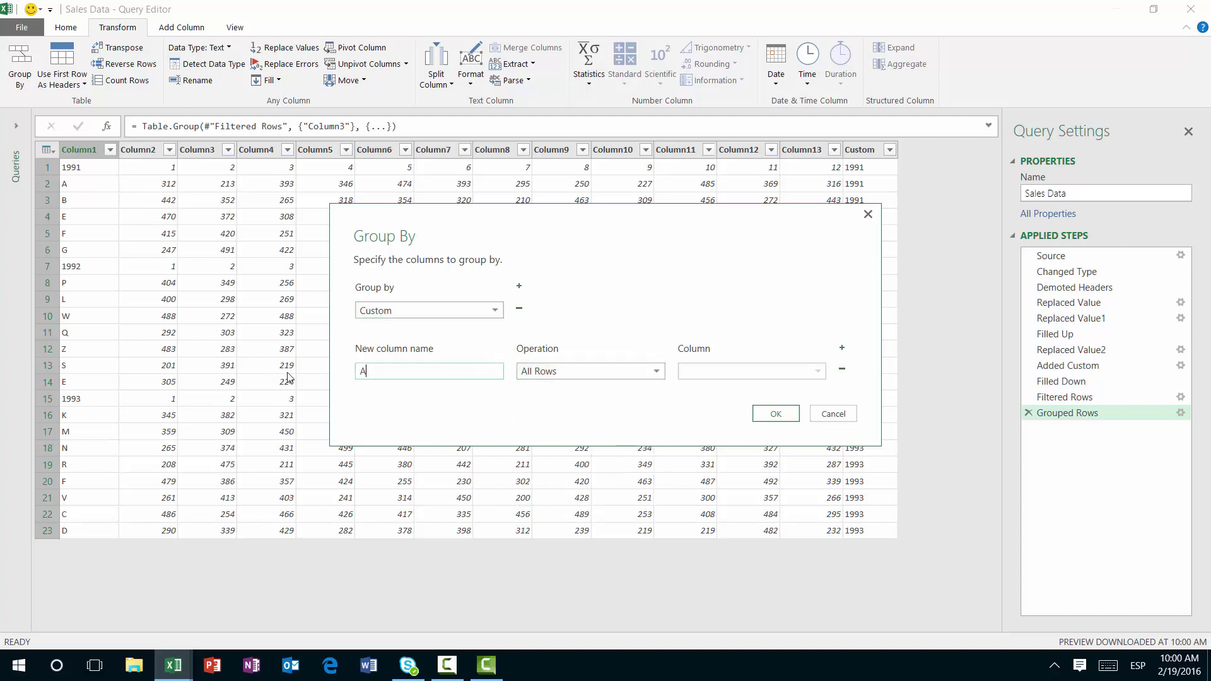
pyautogui.write('ll Rows')
pyautogui.press('Return')
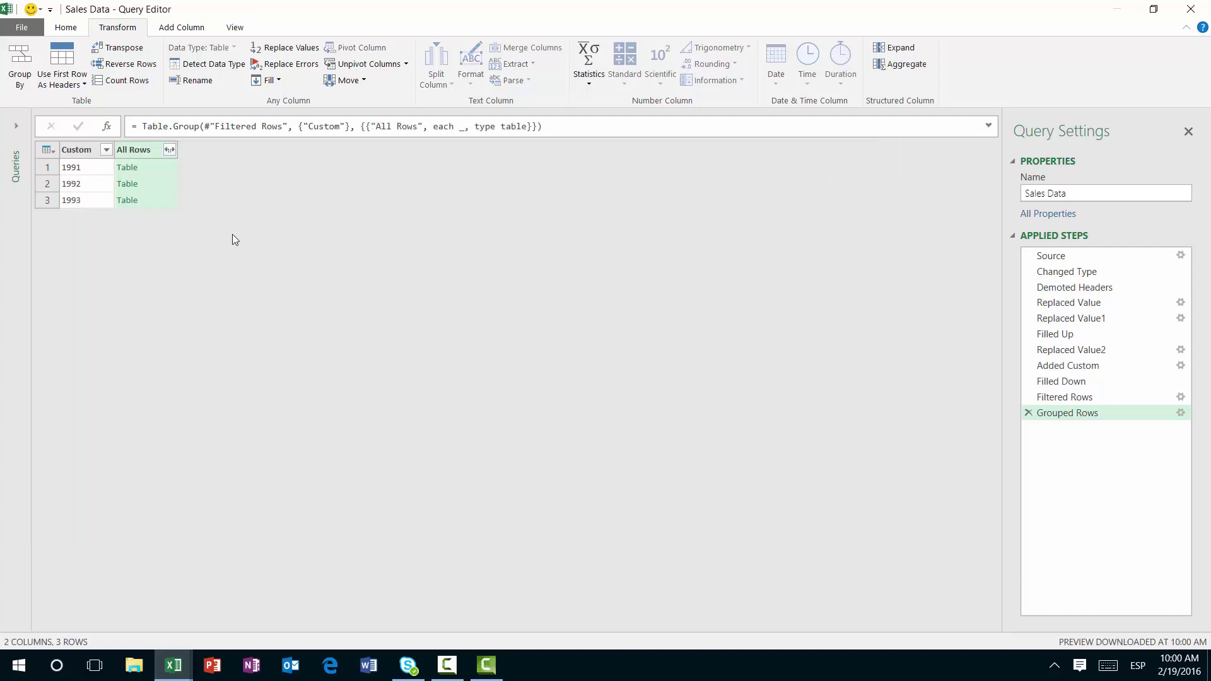
# Preview the nested 1991 table, enlarging the preview pane to show all customer rows
pyautogui.click(94, 173)
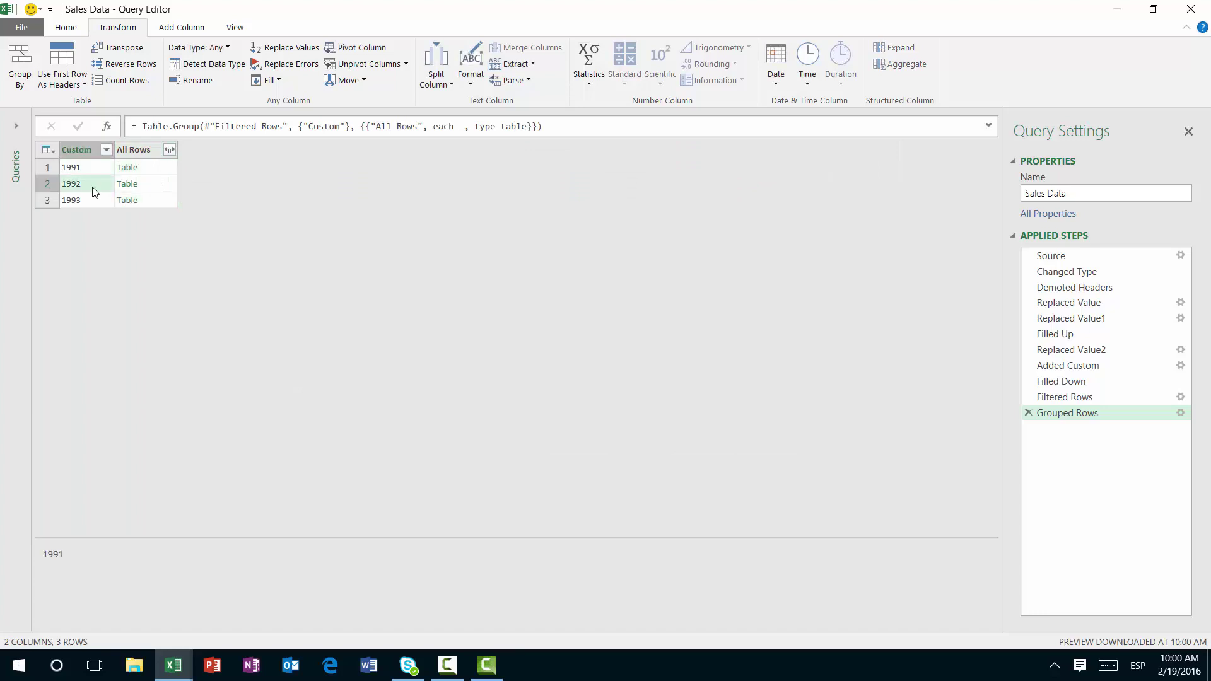
pyautogui.click(150, 170)
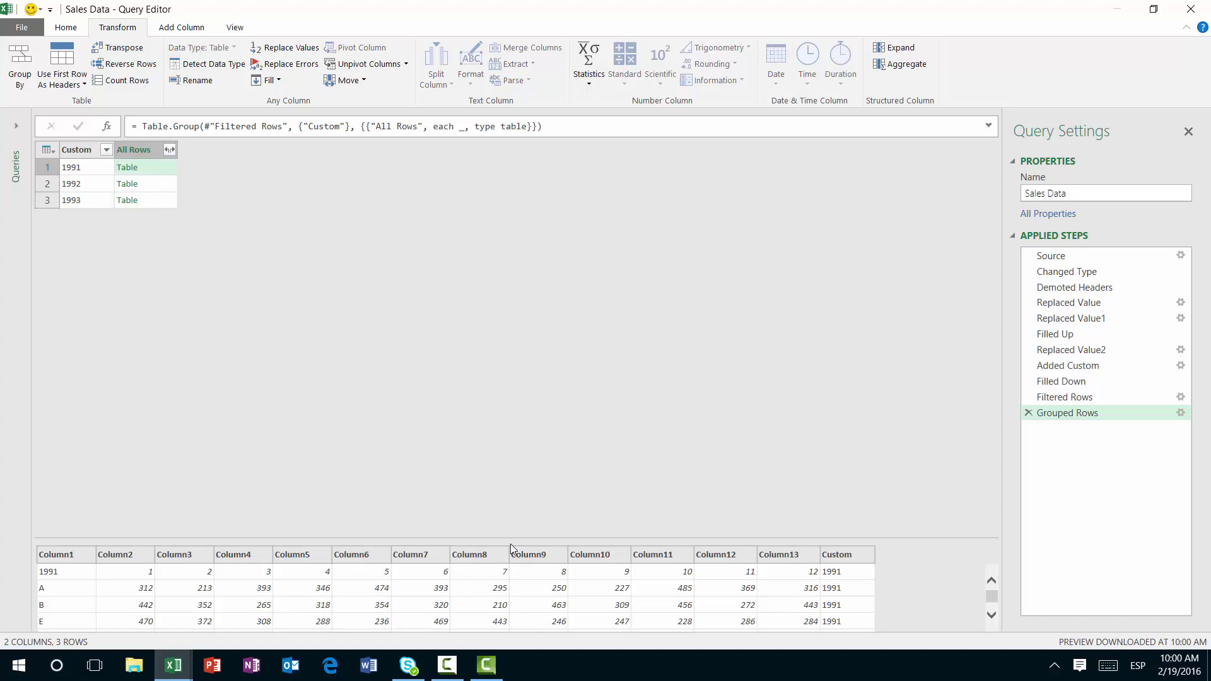
pyautogui.moveTo(511, 538); pyautogui.dragTo(477, 364)
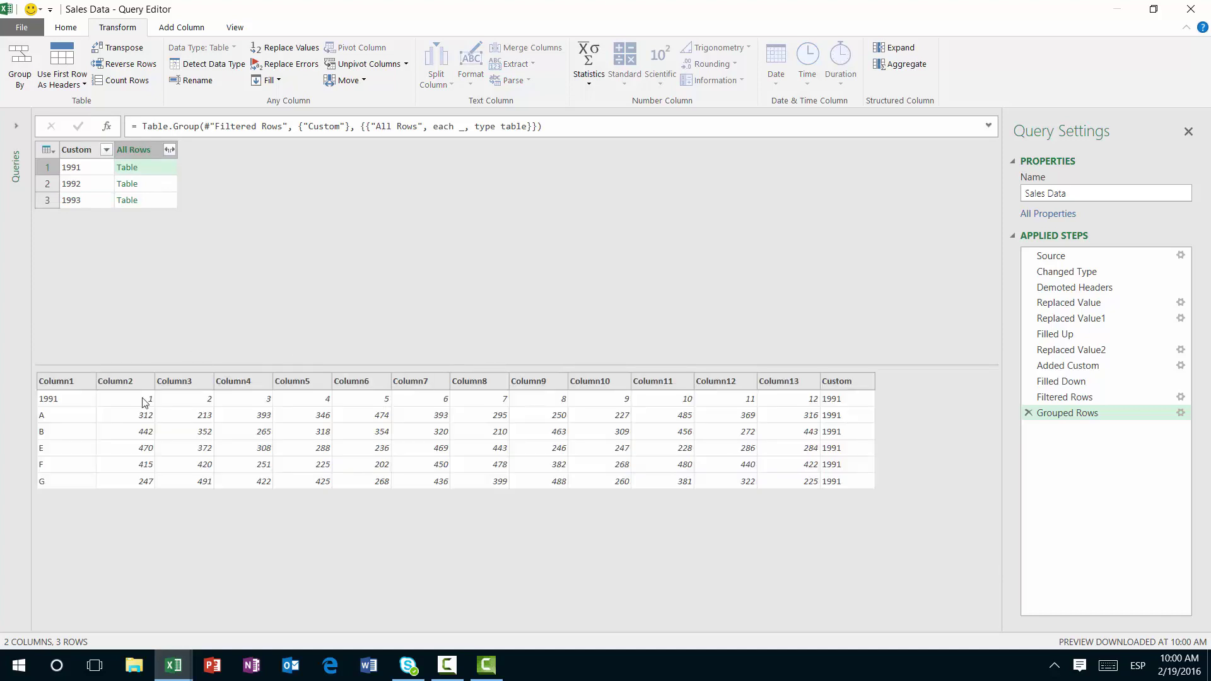
pyautogui.click(91, 168)
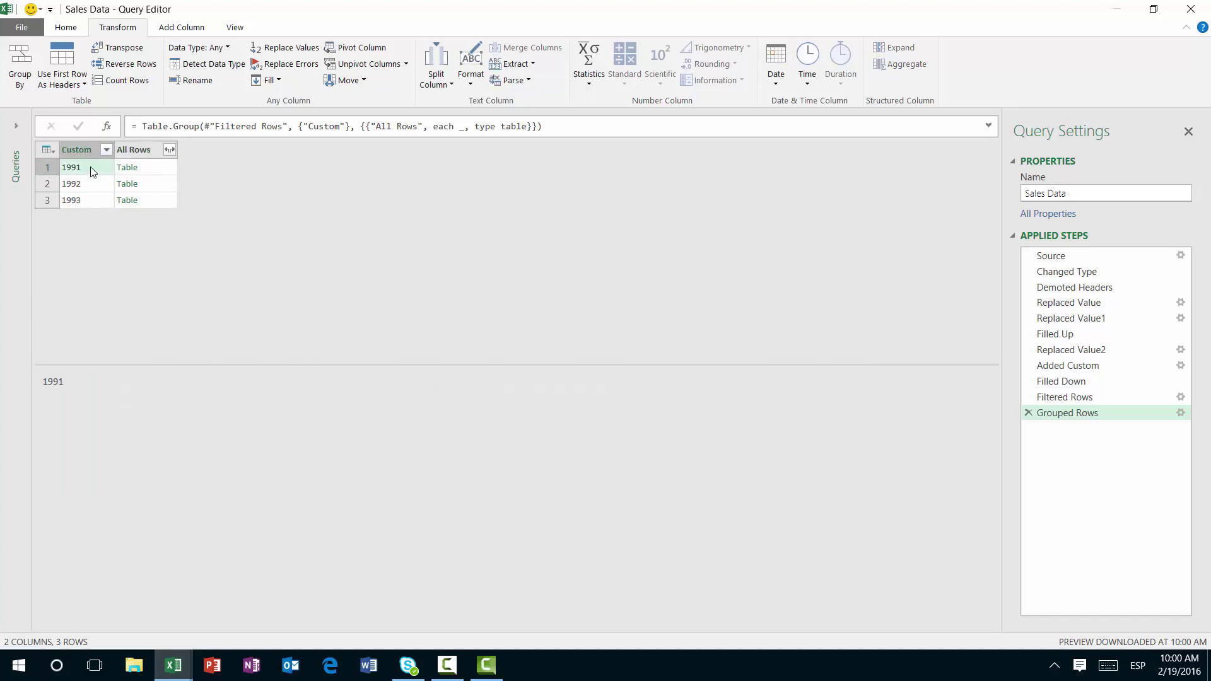
pyautogui.click(151, 167)
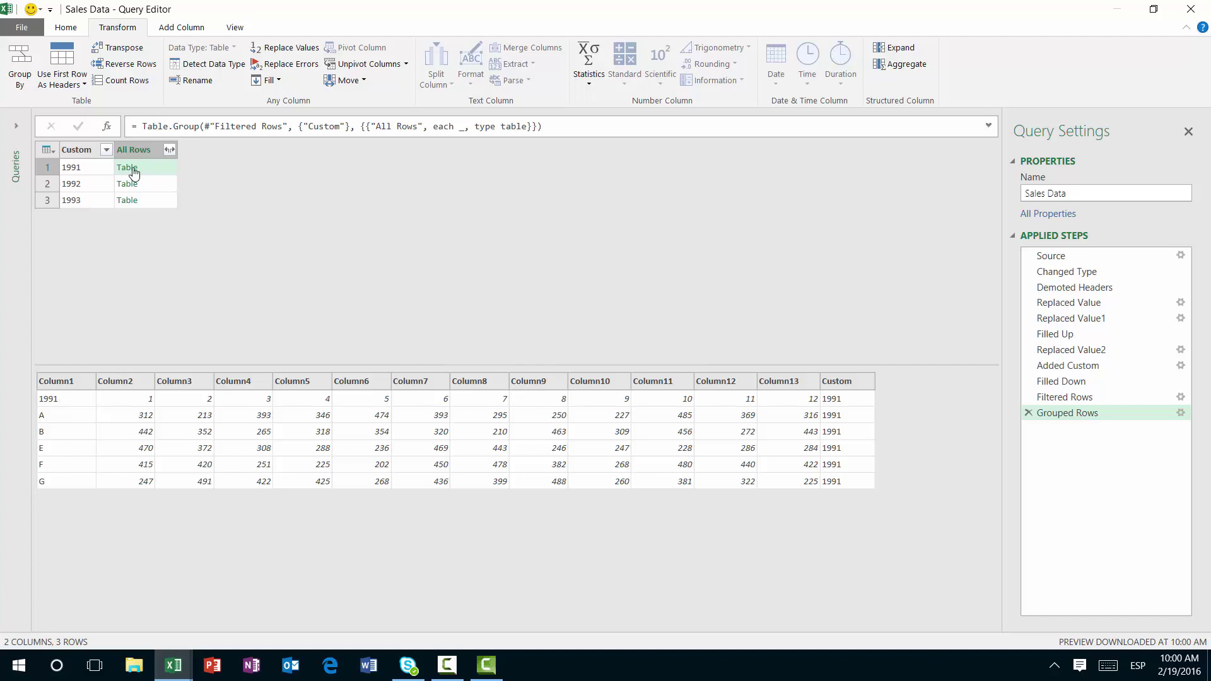
# Add a Custom.1 column with Table.PromoteHeaders([All Rows]) and preview 1991's table
pyautogui.click(183, 28)
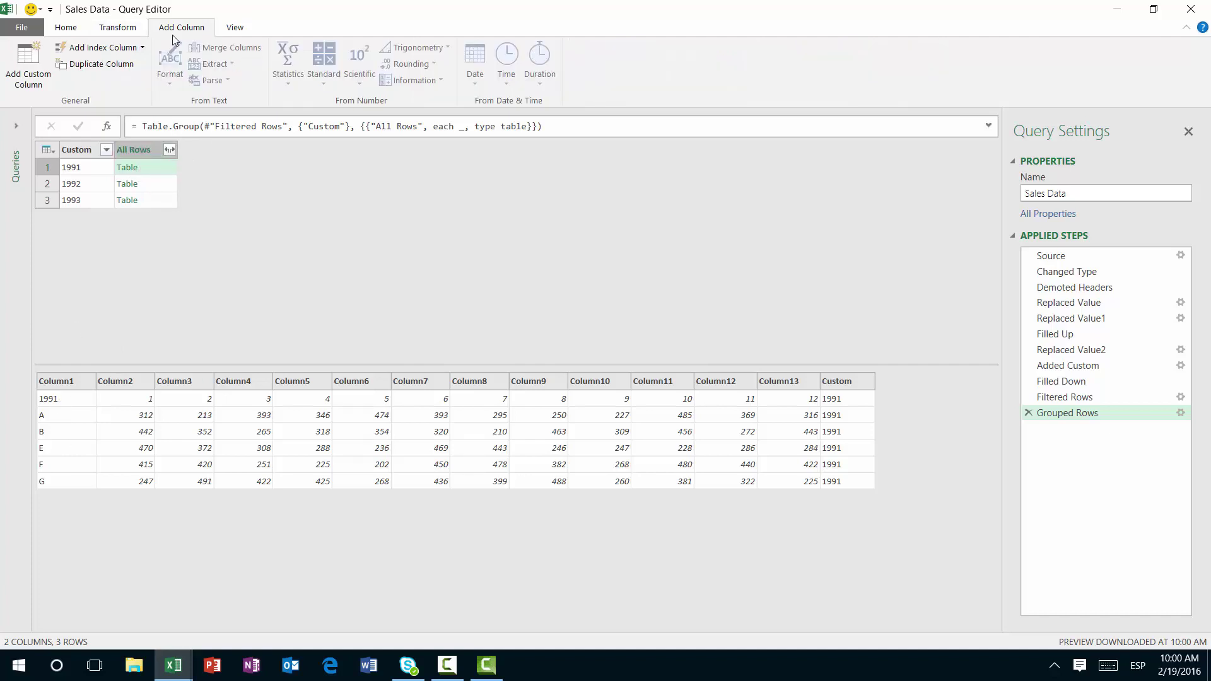
pyautogui.click(27, 66)
pyautogui.click(521, 312)
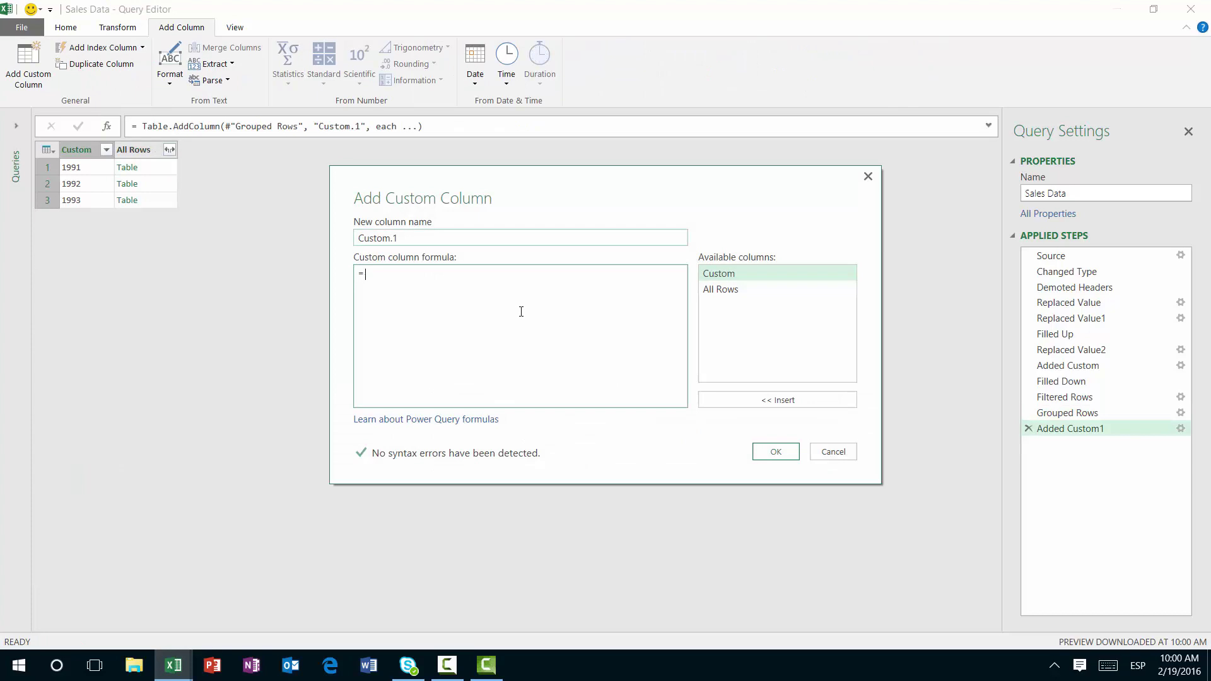
pyautogui.write('Table.PromoteHeader')
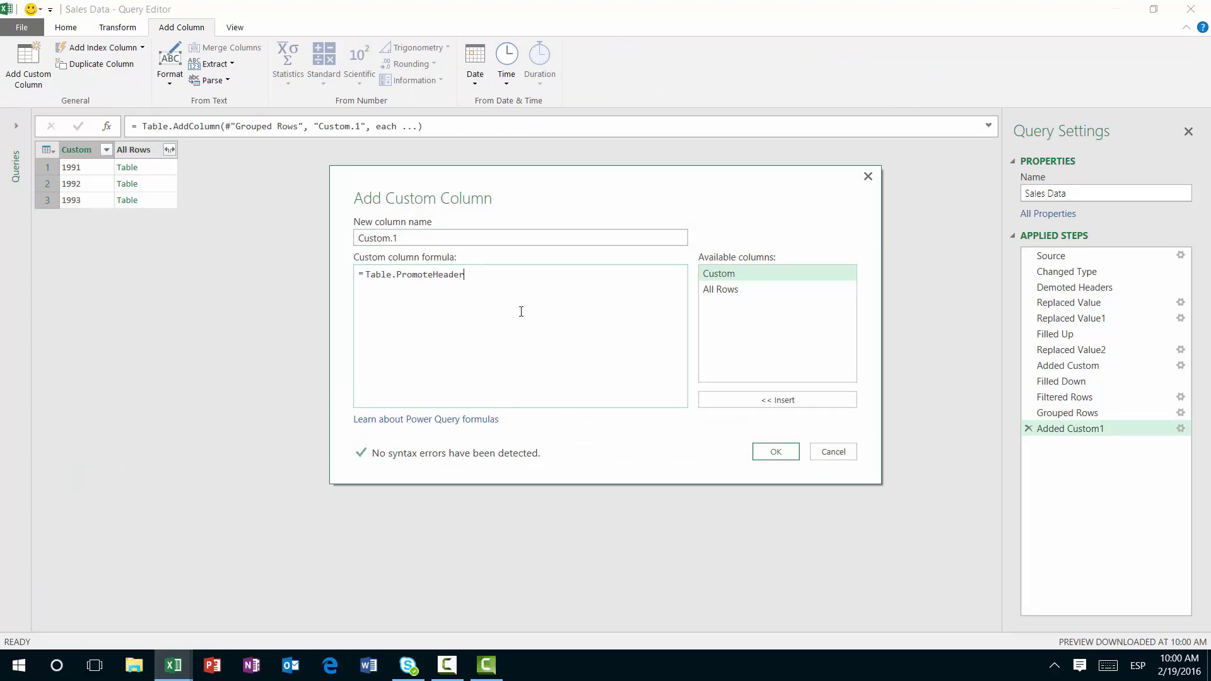
pyautogui.write('s(')
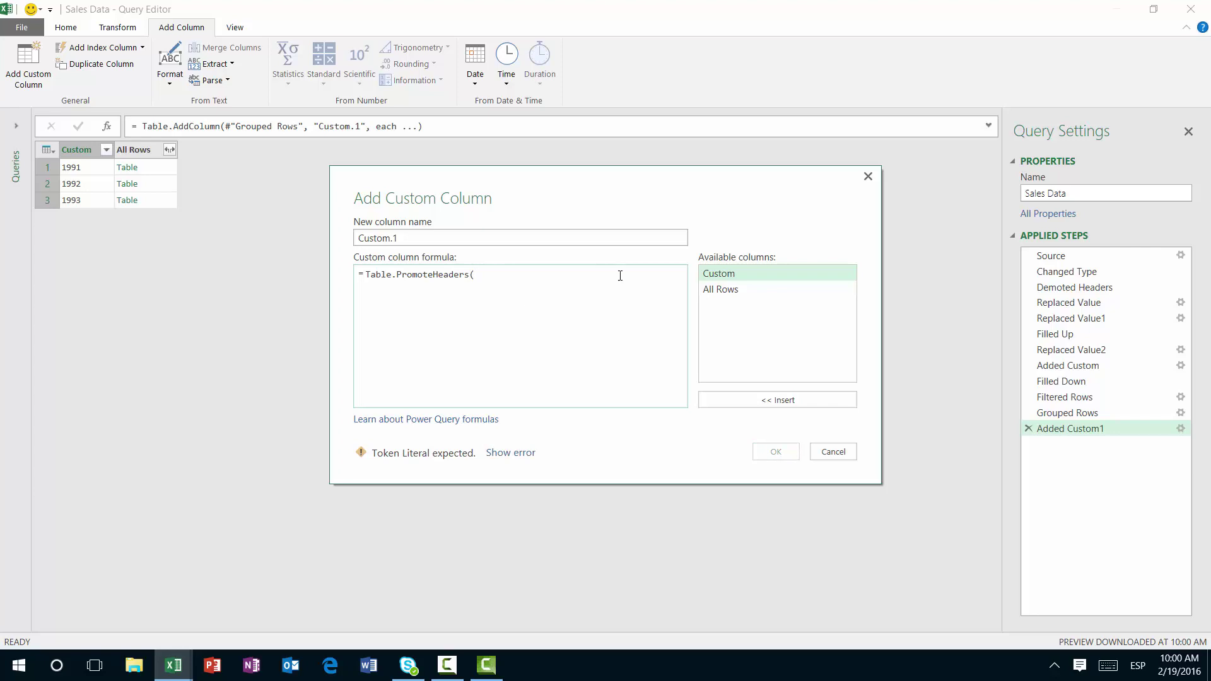
pyautogui.doubleClick(731, 289)
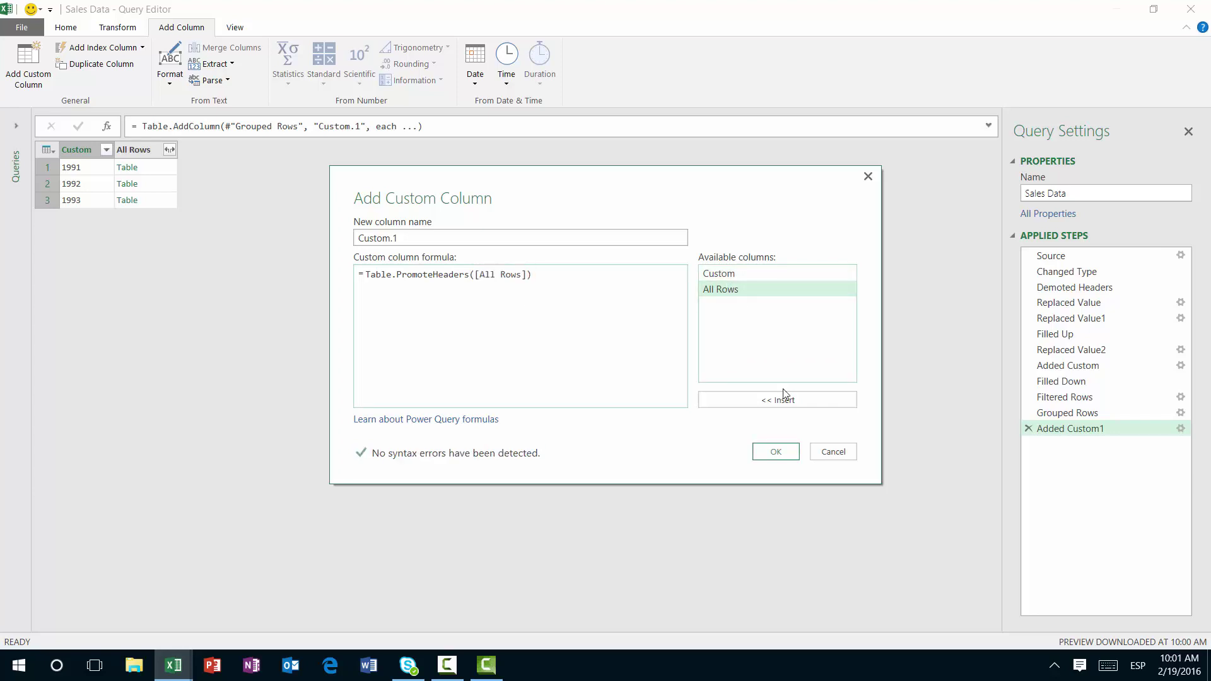
pyautogui.click(775, 453)
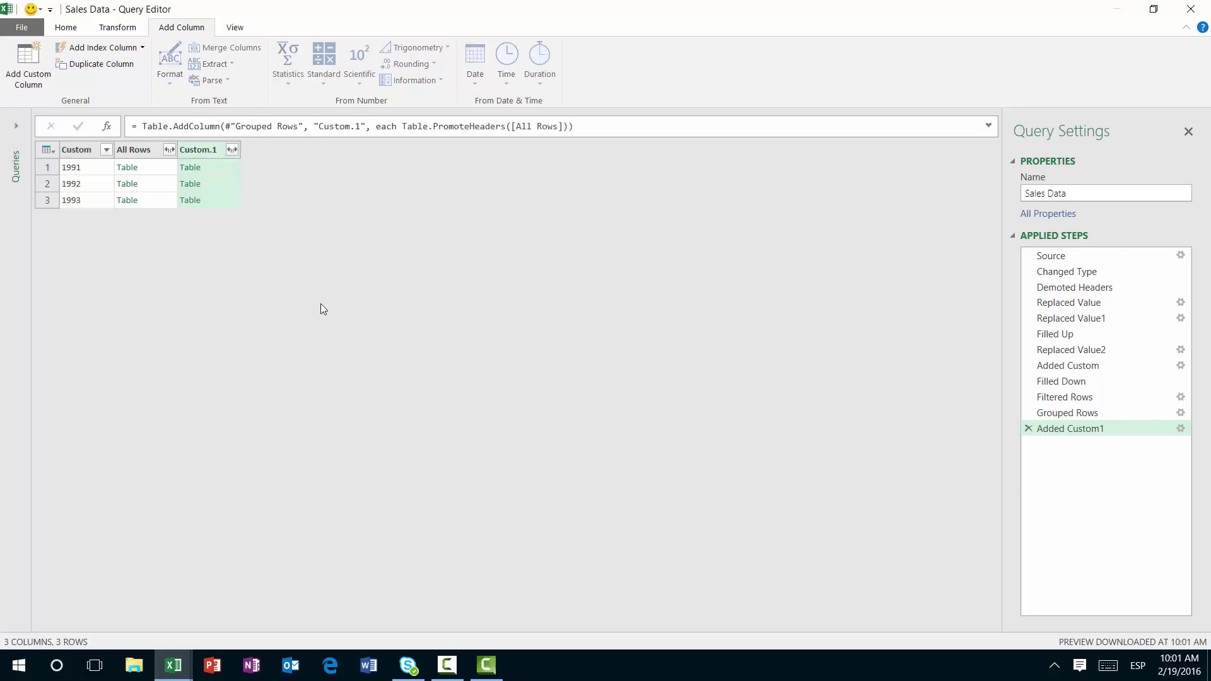
pyautogui.click(218, 168)
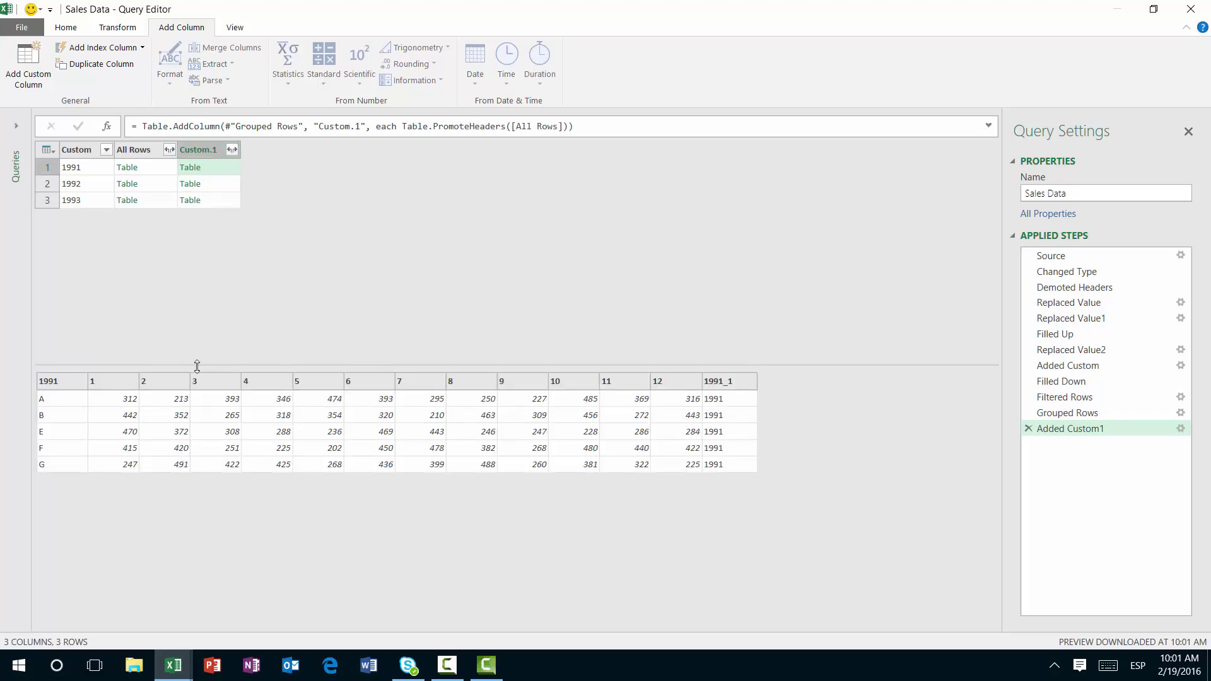
pyautogui.moveTo(197, 366); pyautogui.dragTo(197, 318)
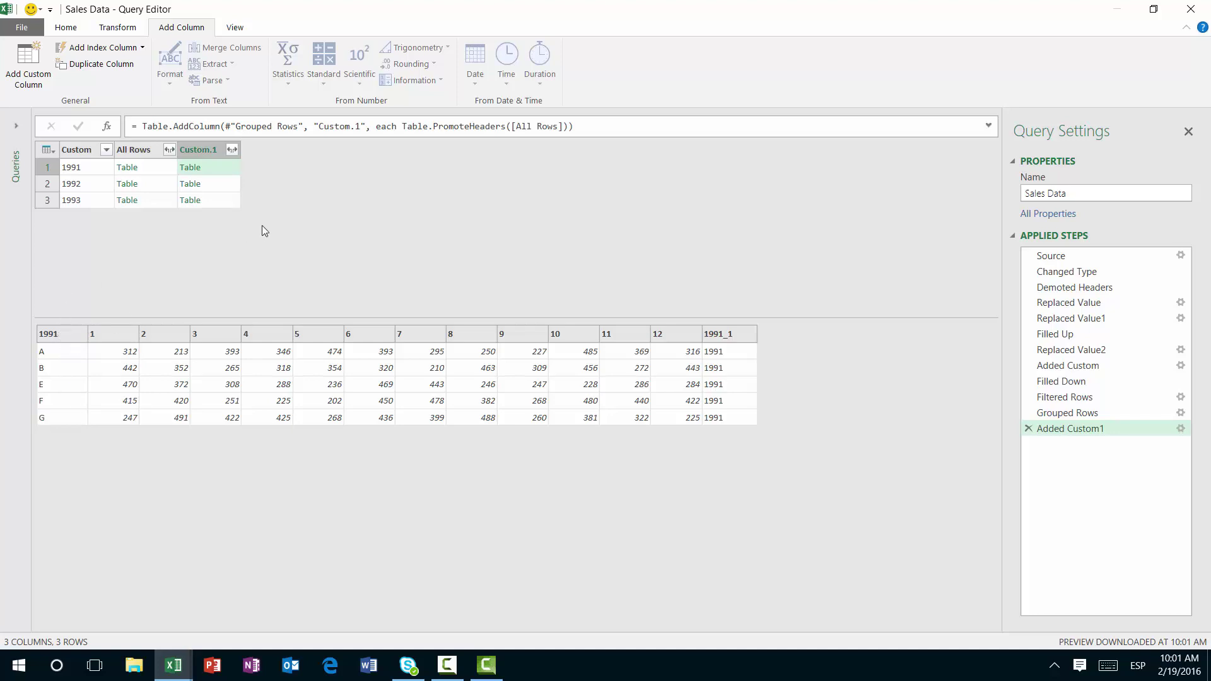
pyautogui.click(232, 150)
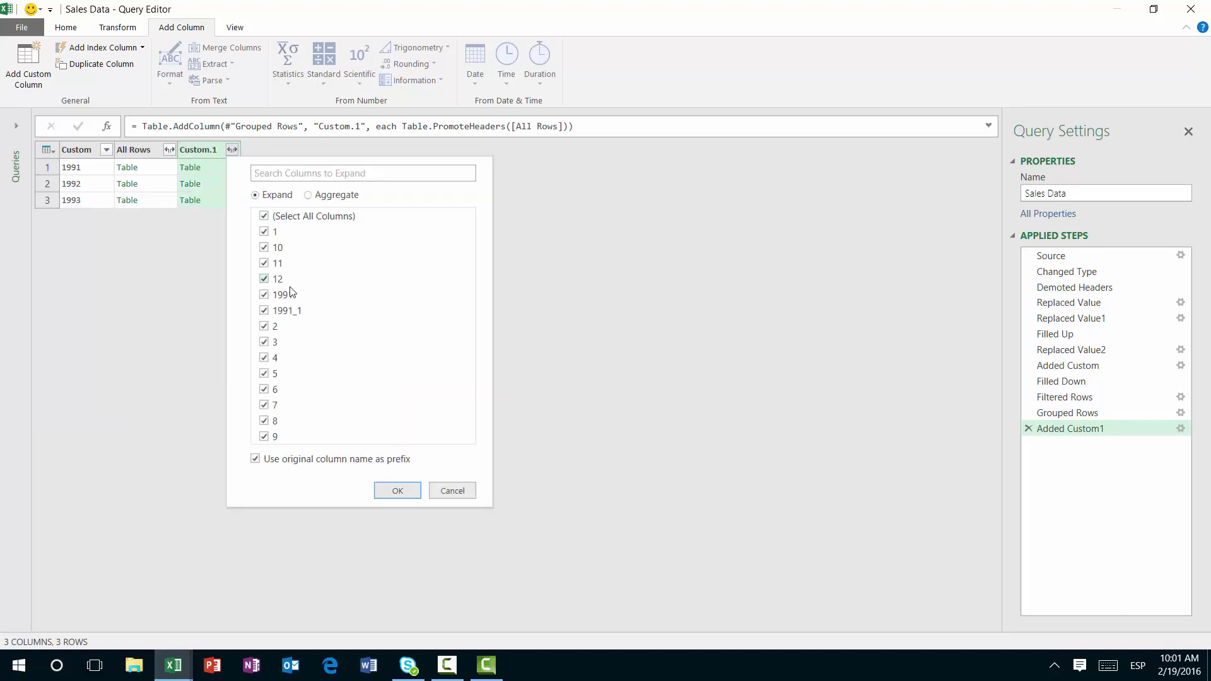
pyautogui.click(212, 172)
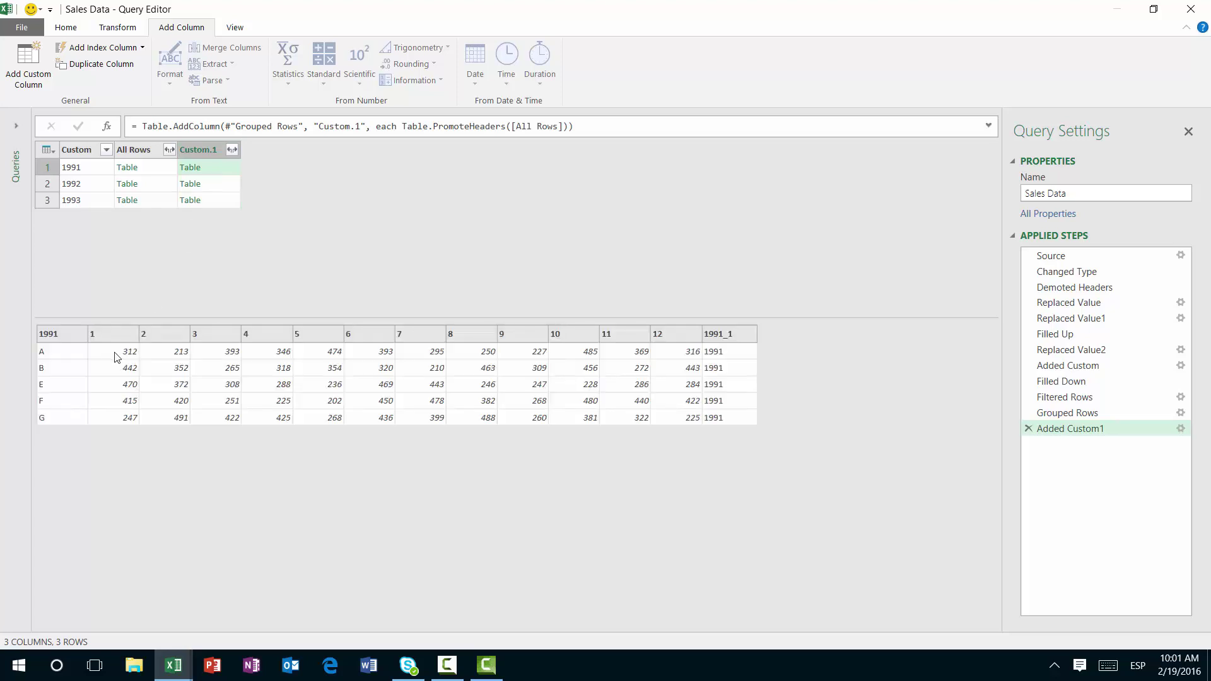
pyautogui.click(222, 186)
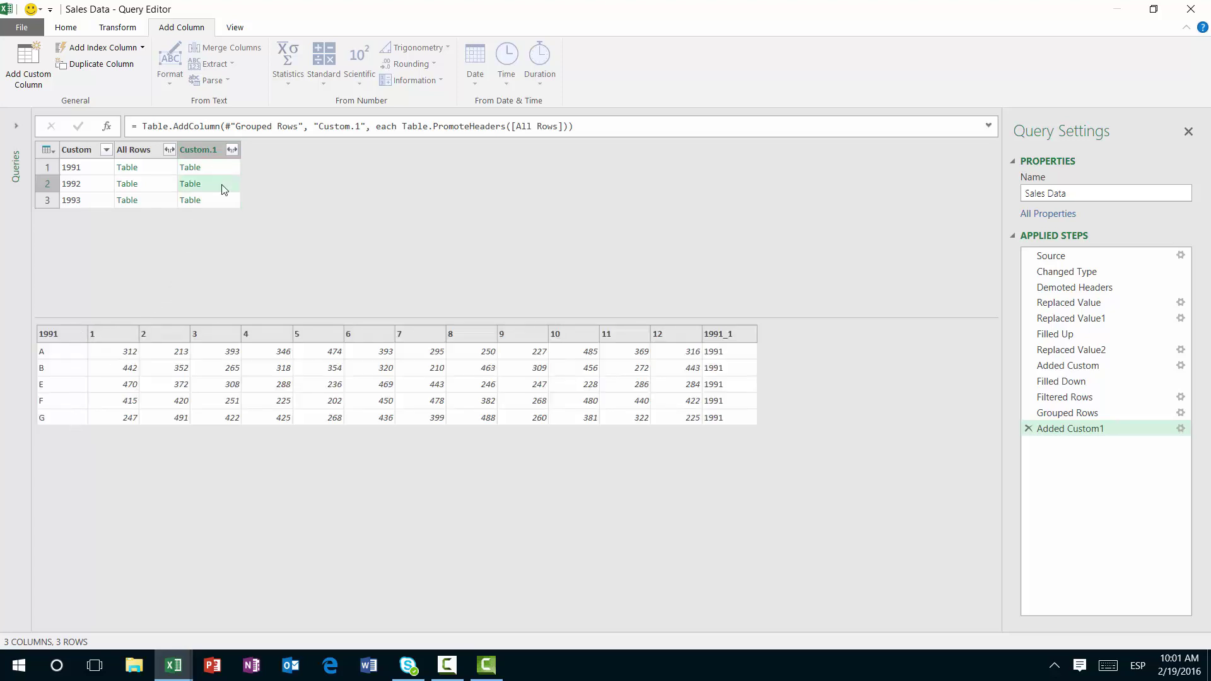
pyautogui.click(107, 150)
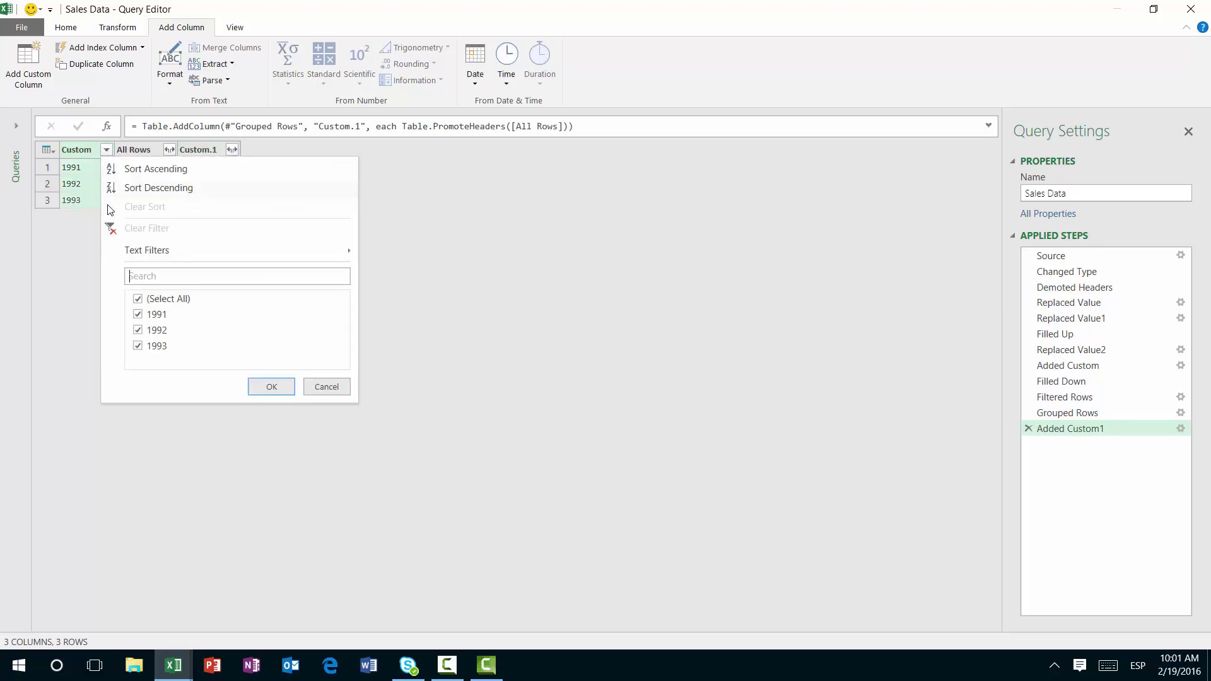
pyautogui.click(171, 187)
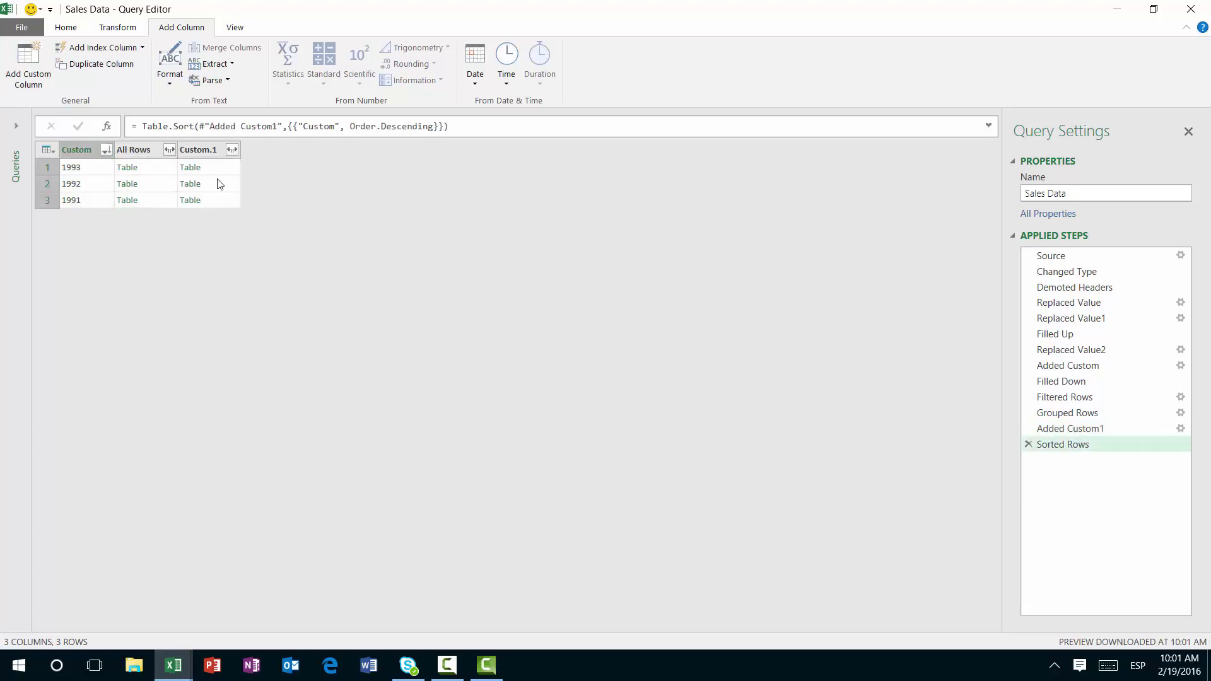
pyautogui.click(232, 149)
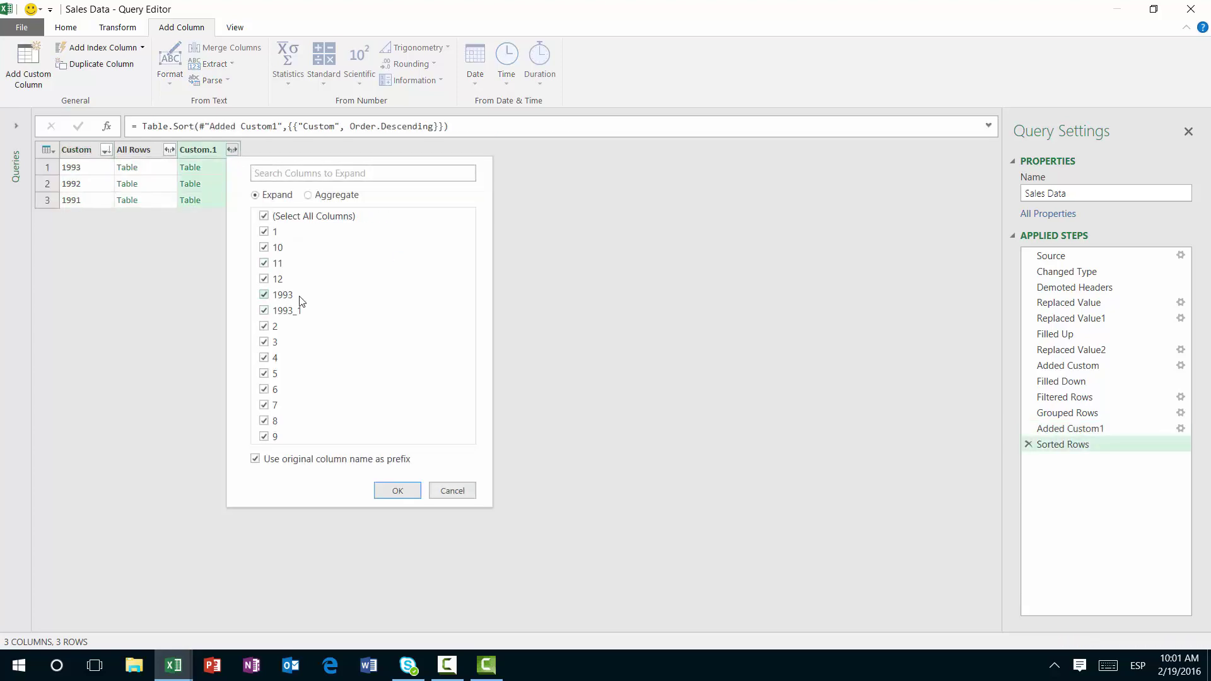
pyautogui.click(452, 490)
pyautogui.click(1028, 444)
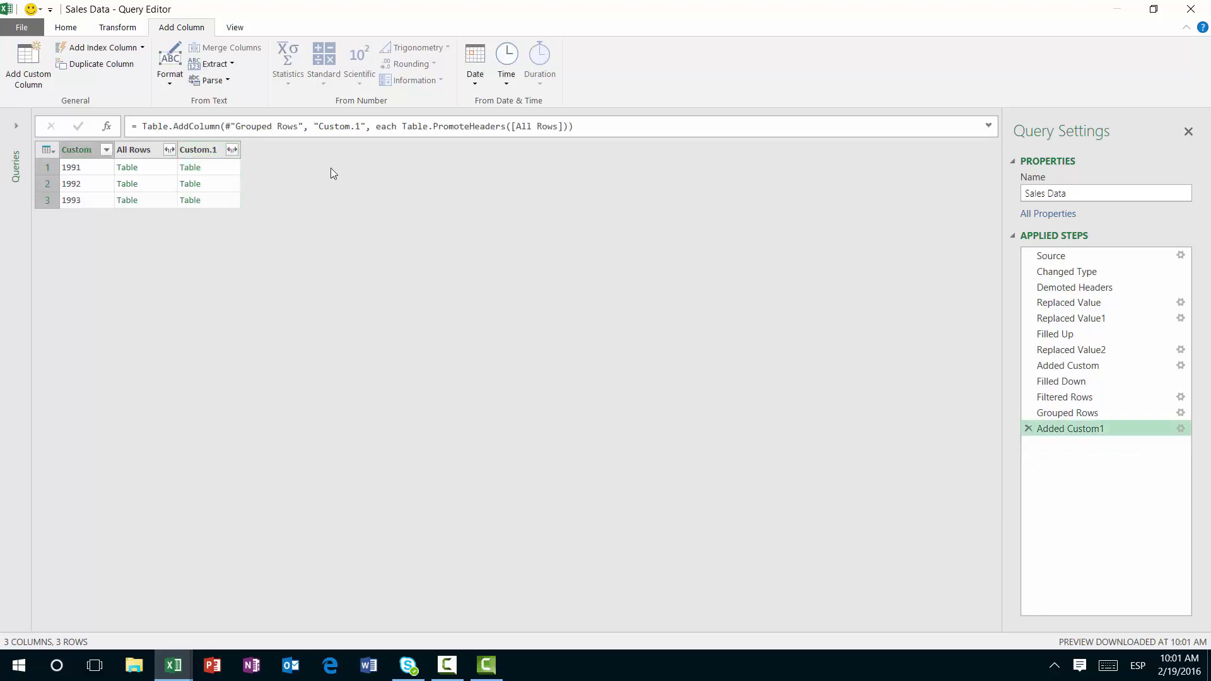
pyautogui.click(214, 169)
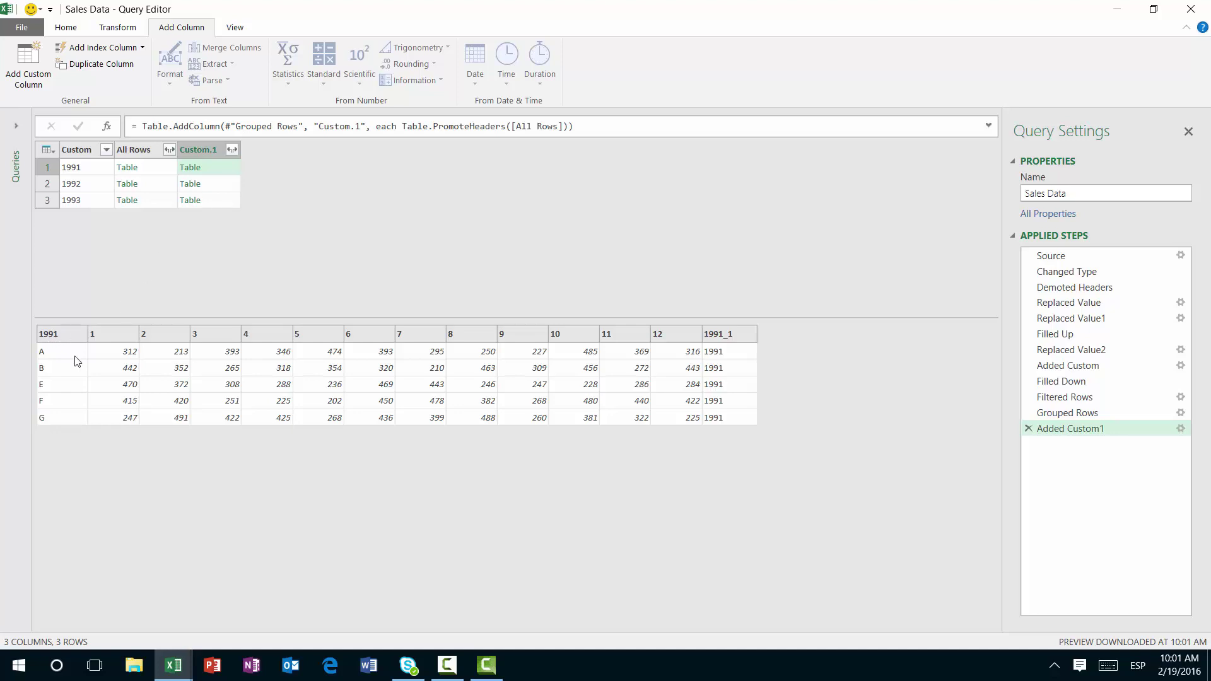
pyautogui.click(227, 184)
pyautogui.click(222, 199)
pyautogui.click(91, 153)
# Rename the Custom column to Year
pyautogui.doubleClick(89, 153)
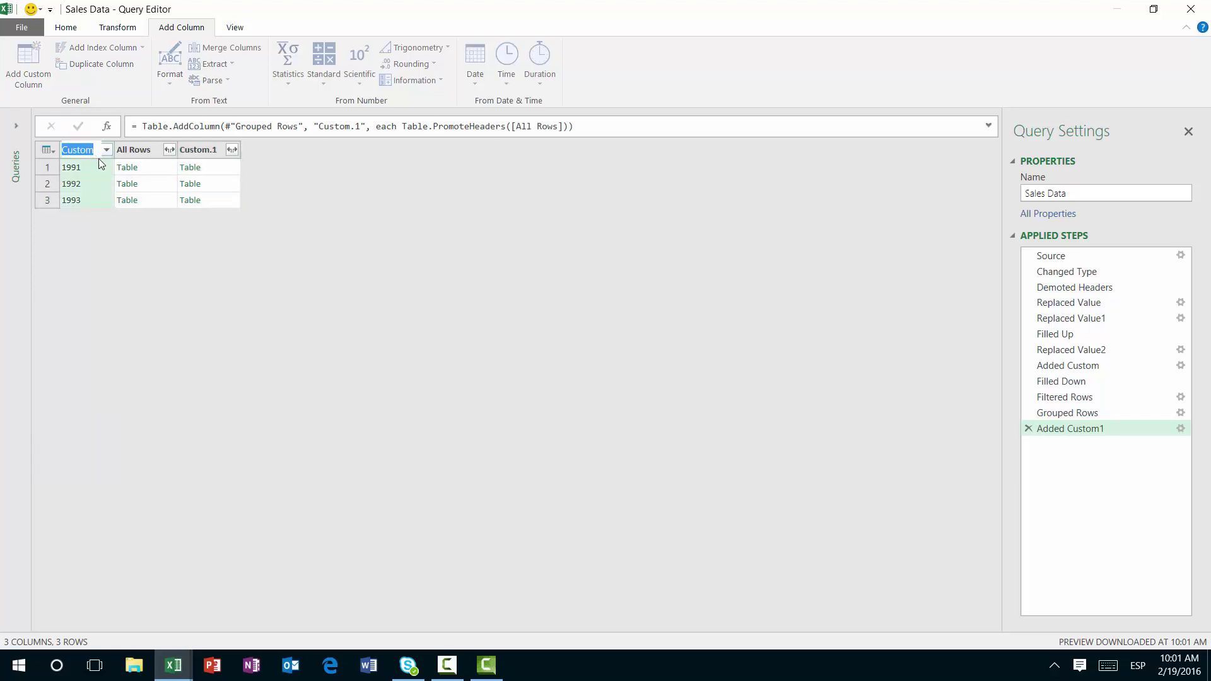
pyautogui.write('Year')
pyautogui.press('Return')
# Select and copy the RenameColumns formula from the formula bar for reuse
pyautogui.moveTo(192, 151); pyautogui.dragTo(482, 107)
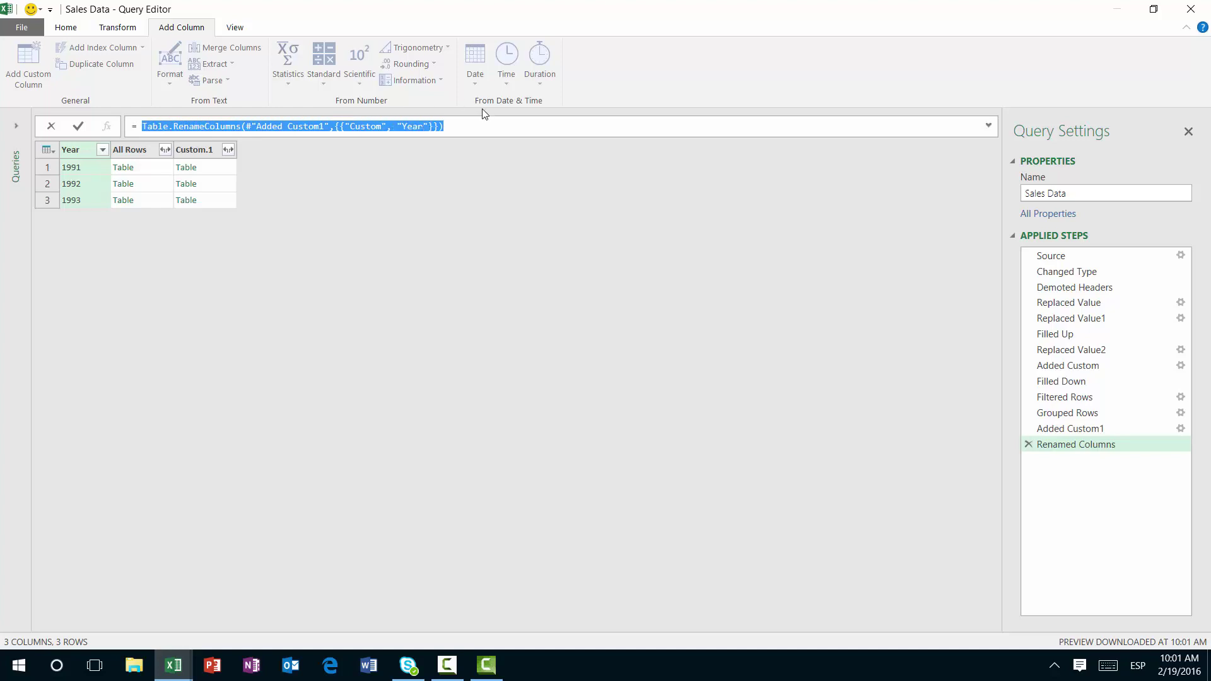
pyautogui.press('Escape')
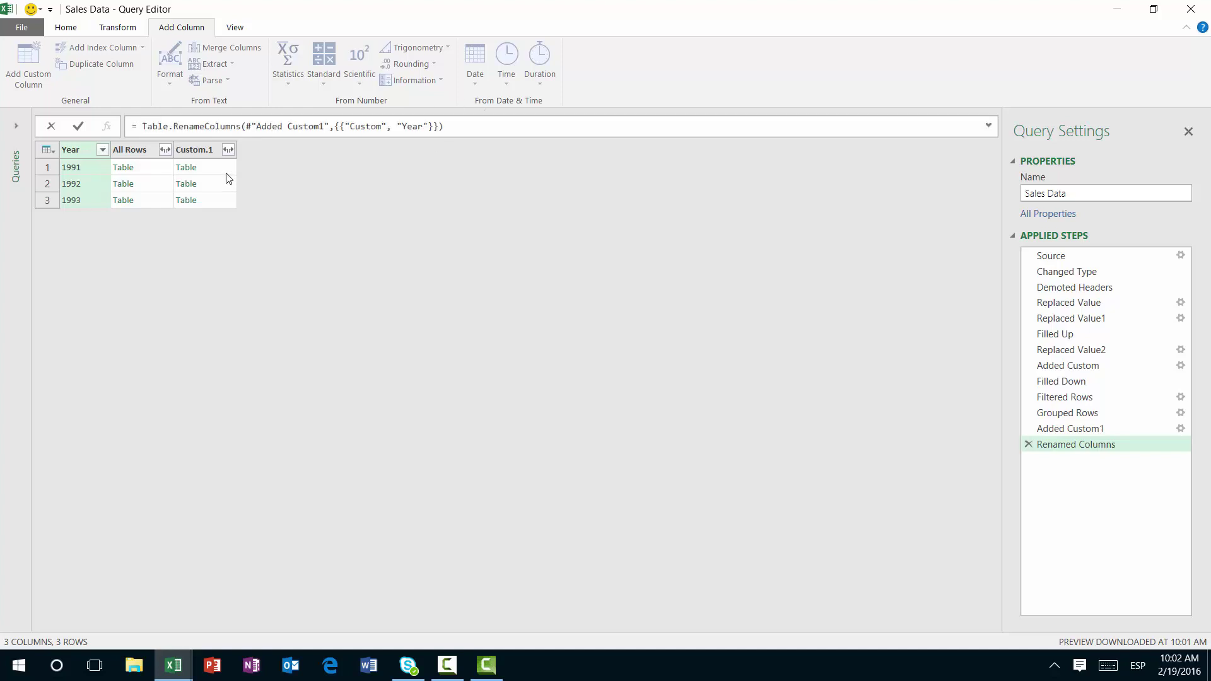
pyautogui.moveTo(148, 129); pyautogui.dragTo(585, 212)
pyautogui.hotkey('ctrl', 'c')
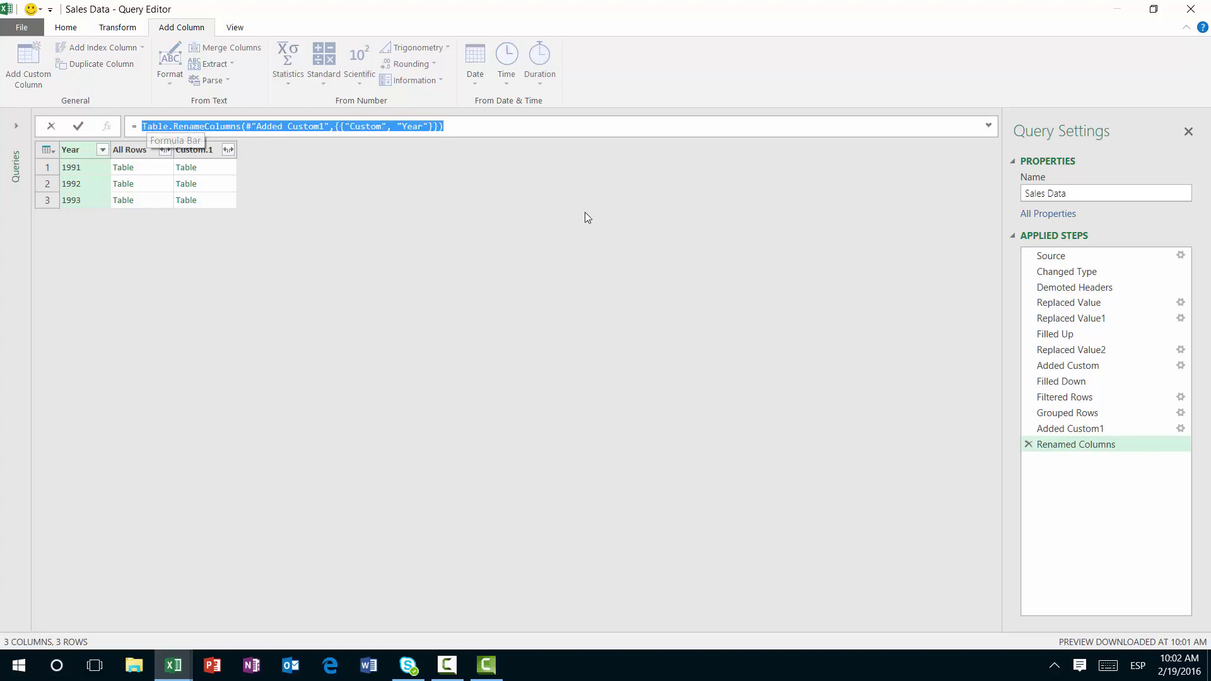
pyautogui.click(216, 170)
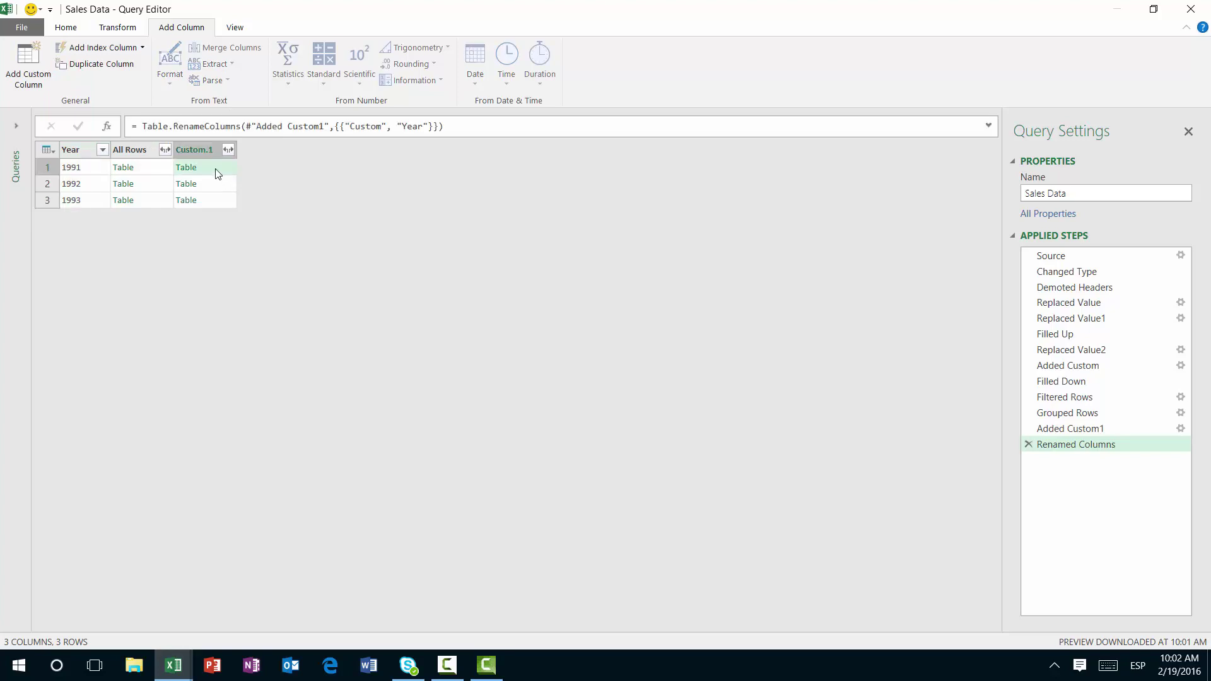
# Start a new custom column from the copied rename formula, using [Custom.1] as the table
pyautogui.click(28, 63)
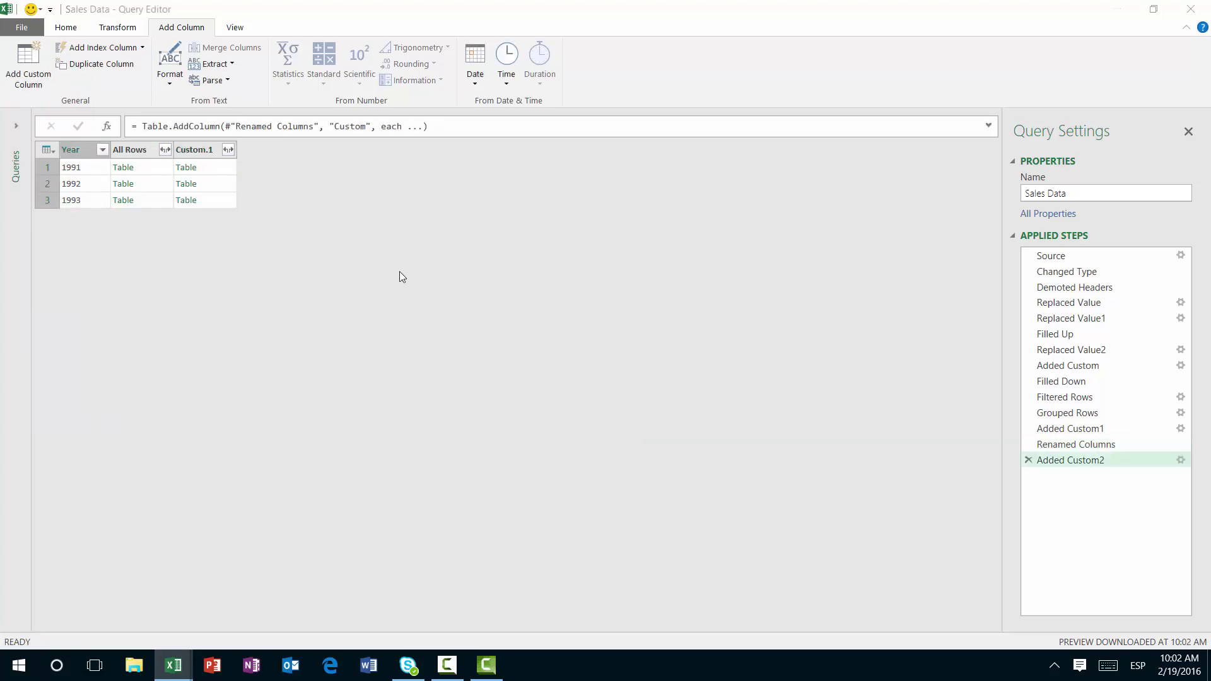
pyautogui.hotkey('ctrl', 'v')
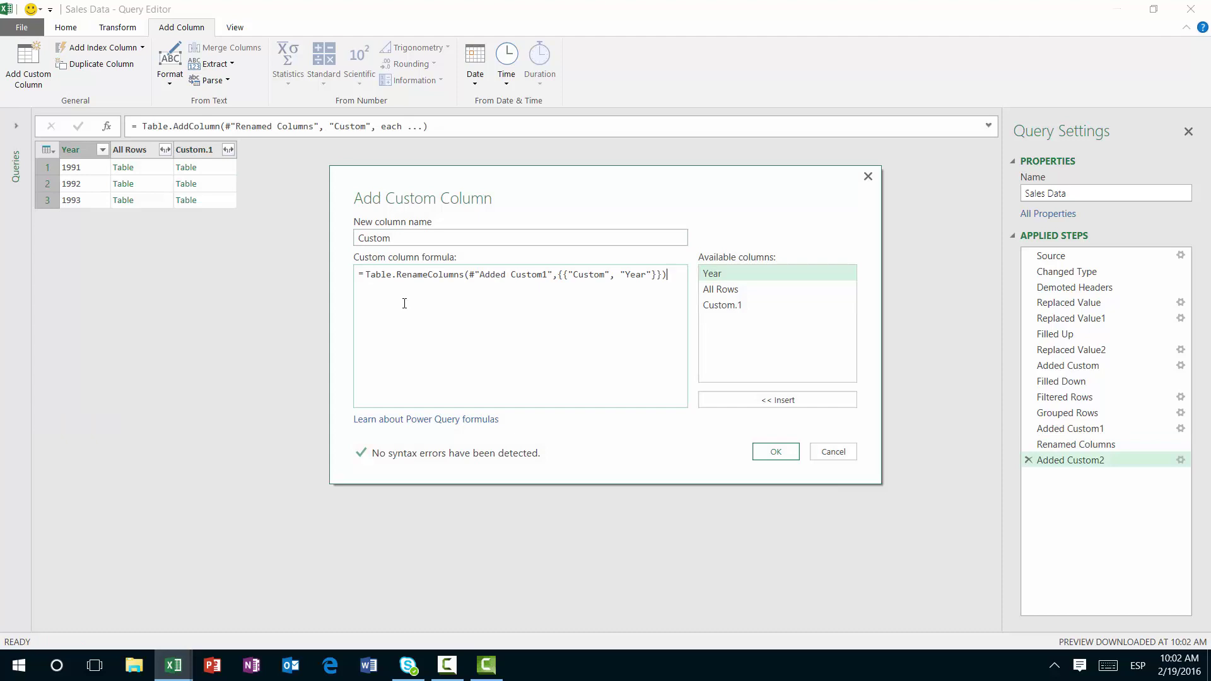
pyautogui.click(471, 282)
pyautogui.hotkey('ctrl', 'shift', 'Right')
pyautogui.hotkey('ctrl', 'shift', 'Right')
pyautogui.hotkey('ctrl', 'shift', 'Right')
pyautogui.hotkey('shift', 'Left')
pyautogui.hotkey('shift', 'Left')
pyautogui.hotkey('shift', 'Left')
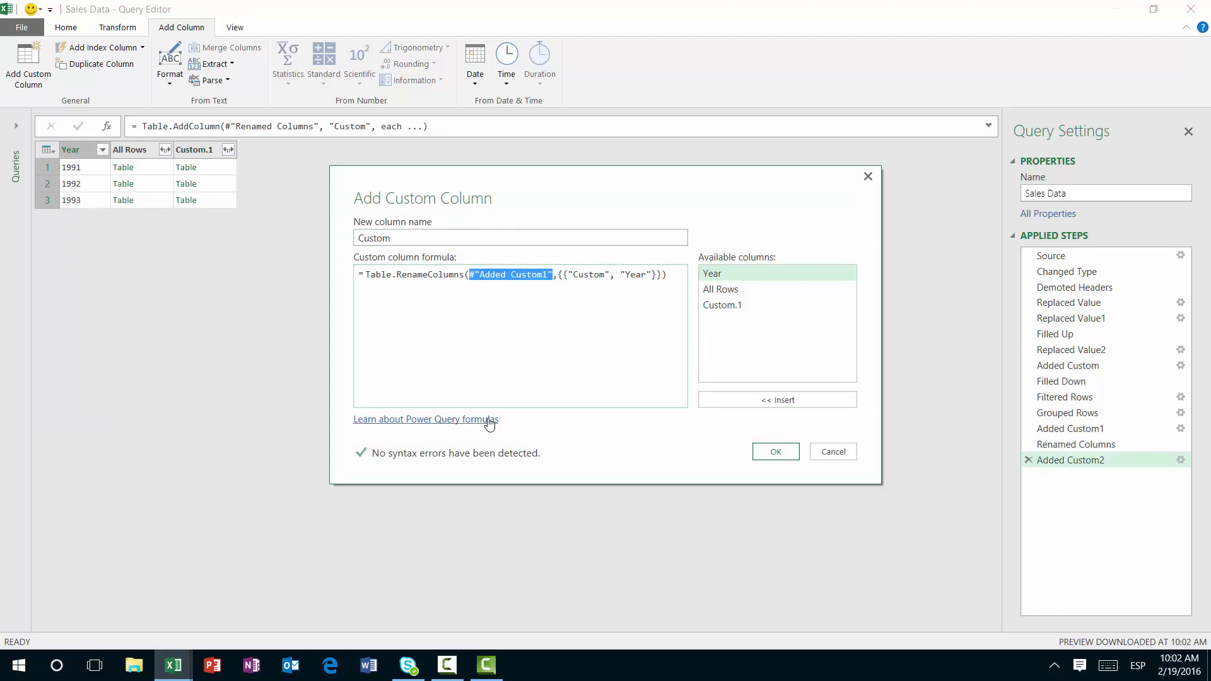
pyautogui.press('Delete')
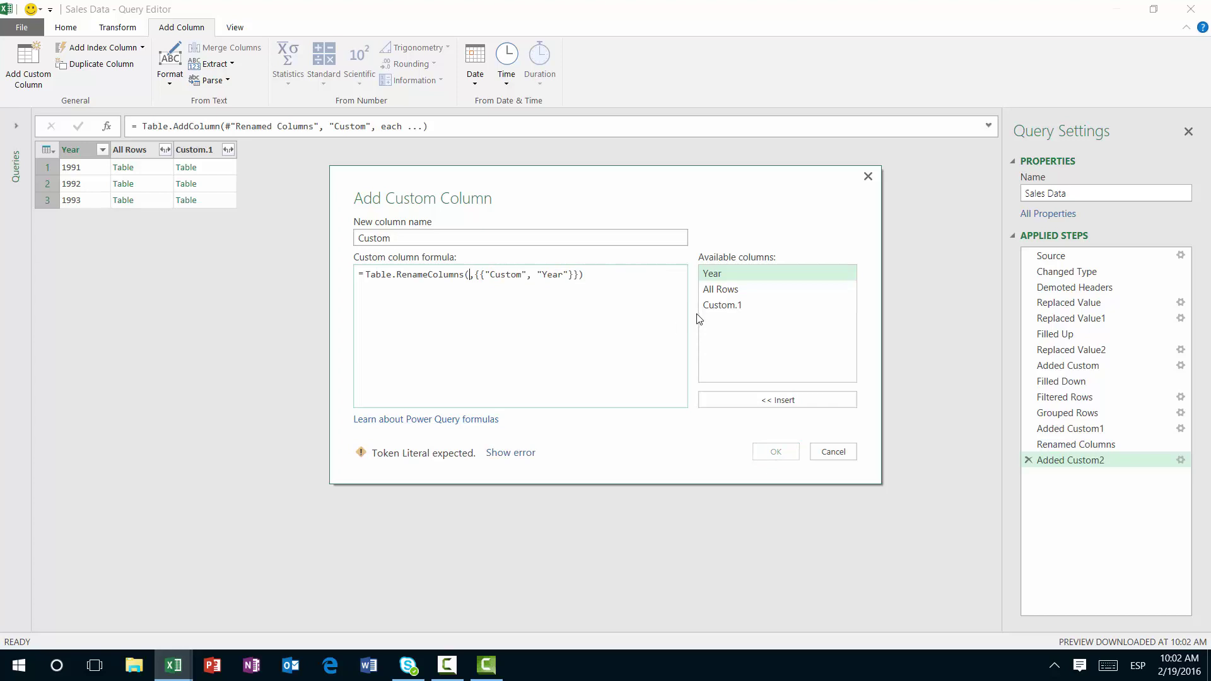
pyautogui.doubleClick(708, 308)
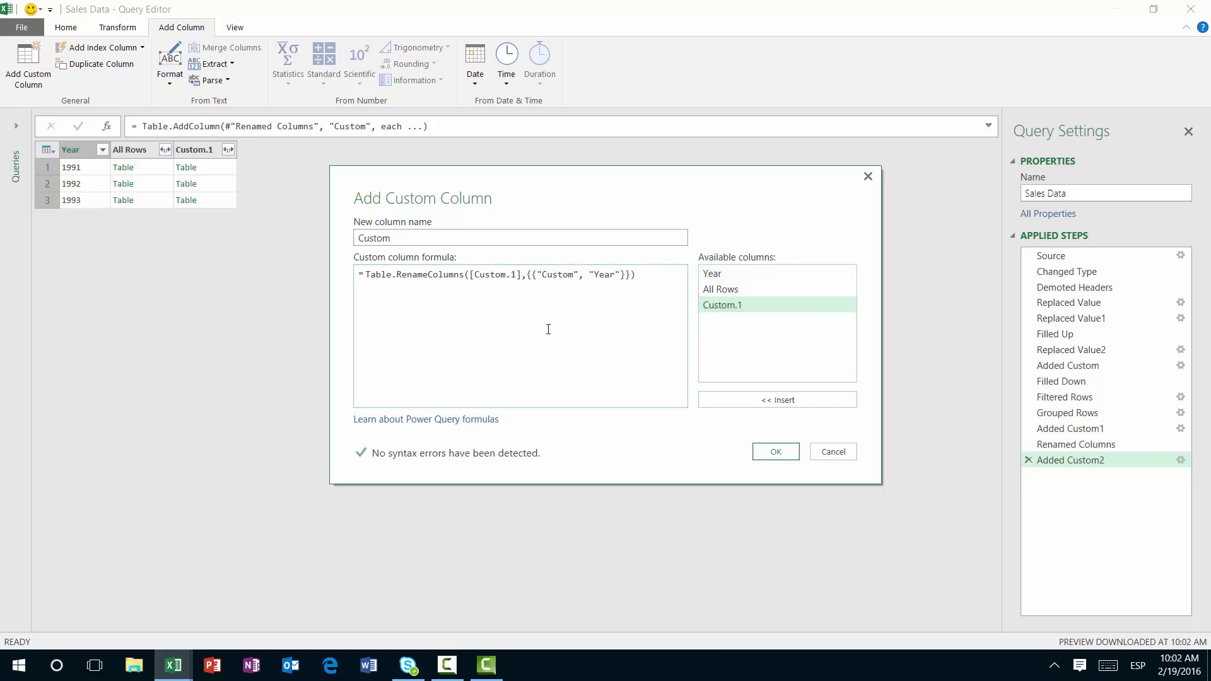
# Edit the rename pair to {{[Year], "Customer"}} so each year column becomes Customer
pyautogui.hotkey('shift', 'Right')
pyautogui.hotkey('shift', 'Right')
pyautogui.hotkey('shift', 'Right')
pyautogui.hotkey('shift', 'Right')
pyautogui.hotkey('shift', 'Right')
pyautogui.hotkey('shift', 'Right')
pyautogui.hotkey('shift', 'Right')
pyautogui.press('Right')
pyautogui.press('Right')
pyautogui.hotkey('shift', 'Right')
pyautogui.hotkey('shift', 'Right')
pyautogui.hotkey('shift', 'Right')
pyautogui.hotkey('shift', 'Right')
pyautogui.write('Customer')
pyautogui.hotkey('shift', 'Left')
pyautogui.hotkey('shift', 'Left')
pyautogui.hotkey('shift', 'Left')
pyautogui.hotkey('shift', 'Left')
pyautogui.hotkey('shift', 'Left')
pyautogui.hotkey('shift', 'Left')
pyautogui.hotkey('shift', 'Left')
pyautogui.hotkey('shift', 'Left')
pyautogui.hotkey('shift', 'Left')
pyautogui.hotkey('shift', 'Left')
pyautogui.hotkey('shift', 'Left')
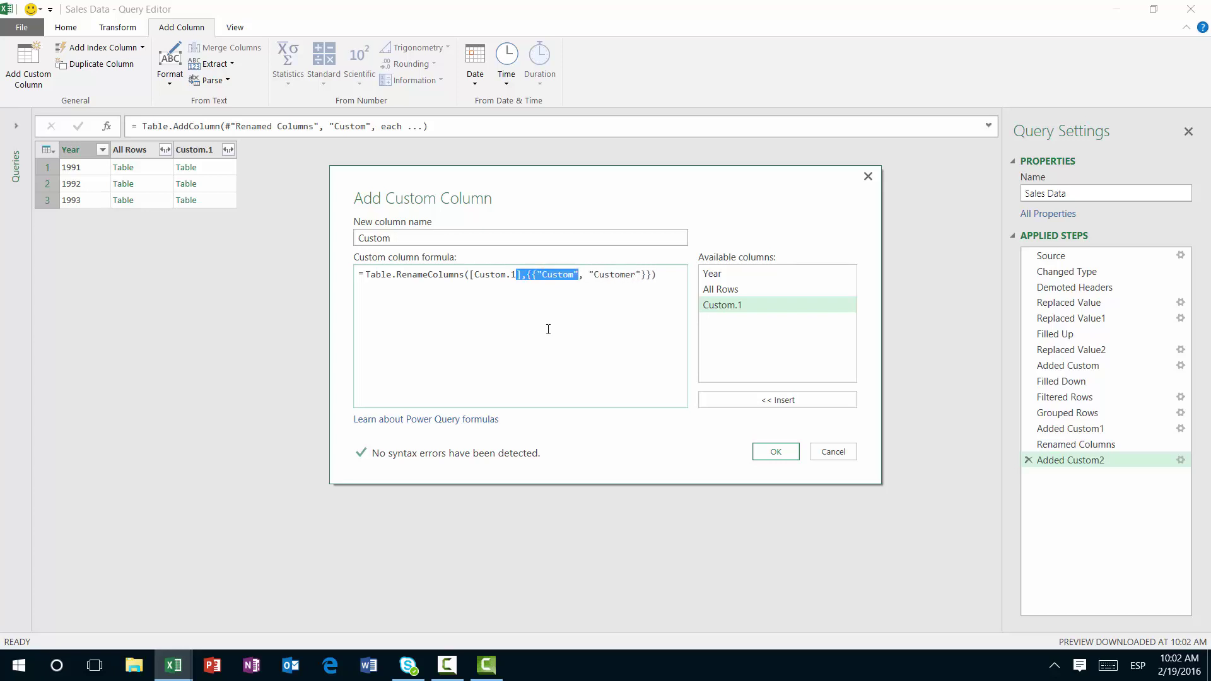
pyautogui.hotkey('shift', 'Right')
pyautogui.hotkey('shift', 'Right')
pyautogui.hotkey('shift', 'Right')
pyautogui.hotkey('shift', 'Right')
pyautogui.press('BackSpace')
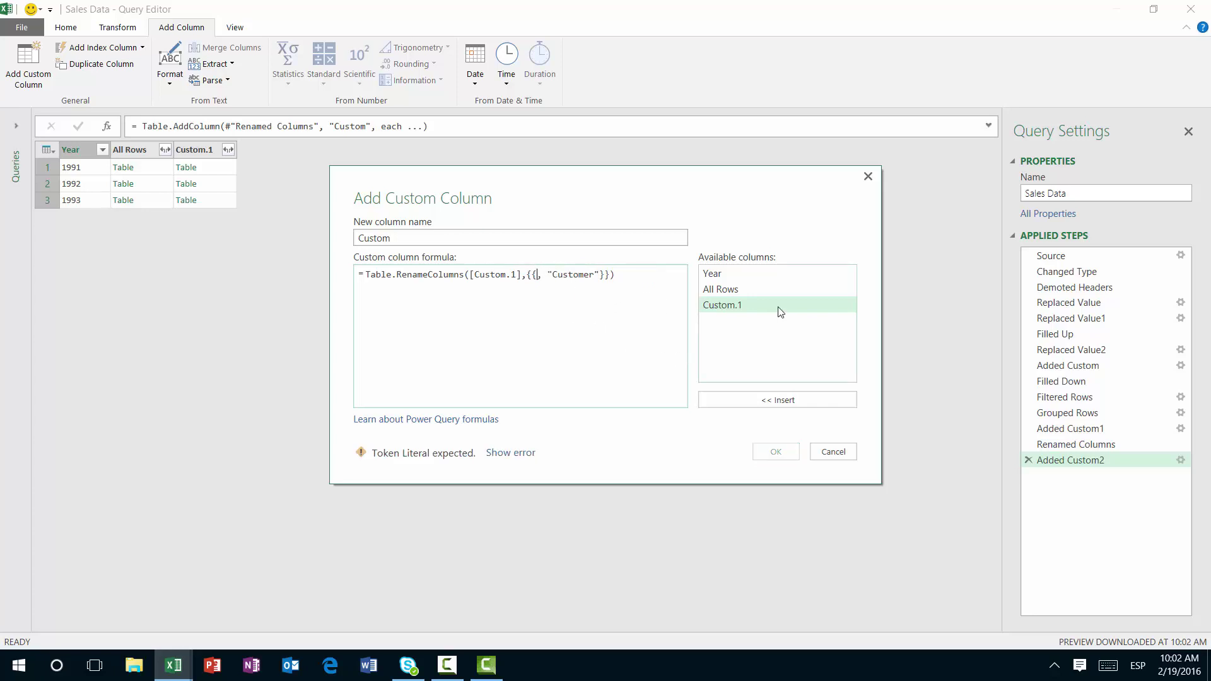
pyautogui.doubleClick(760, 278)
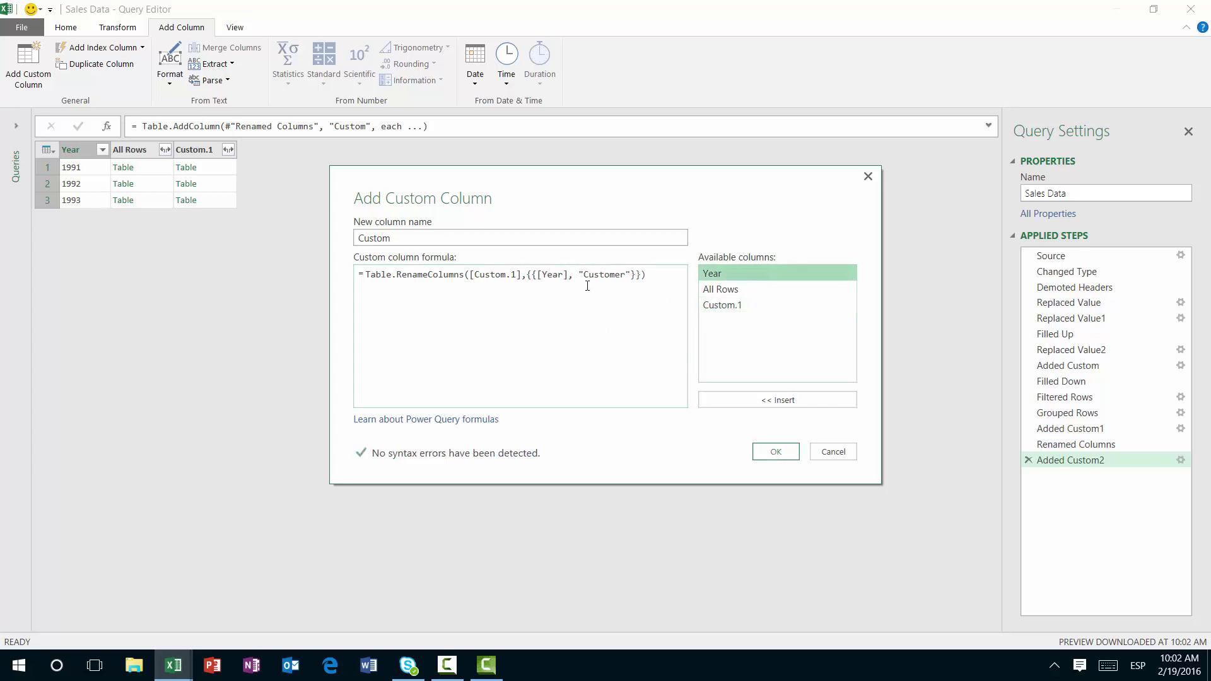
pyautogui.click(559, 282)
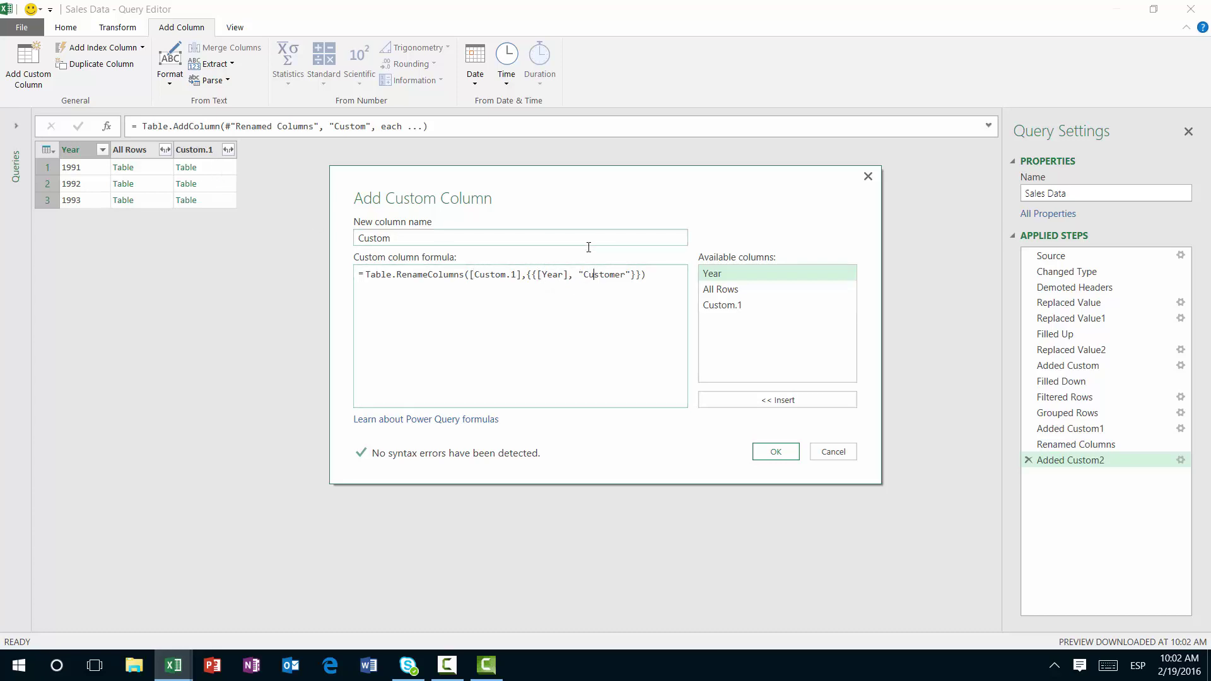
# Confirm Added Custom2, preview the renamed 1991–1993 customer tables, then select Custom.1
pyautogui.click(774, 451)
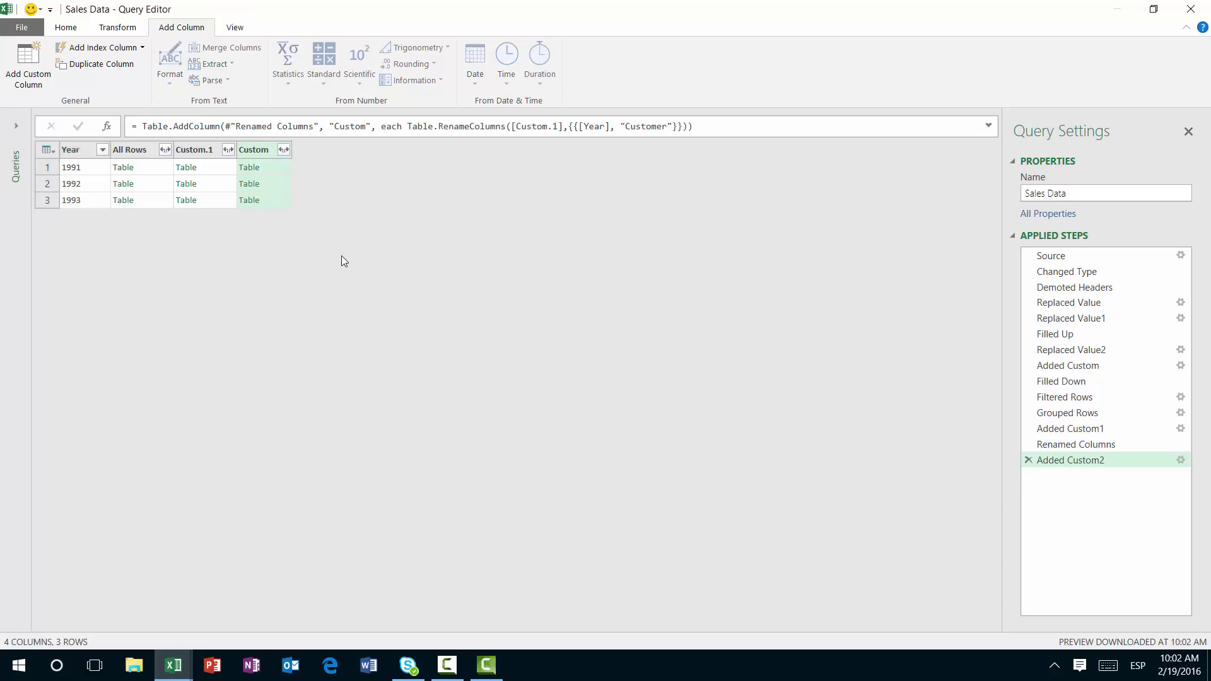
pyautogui.click(275, 167)
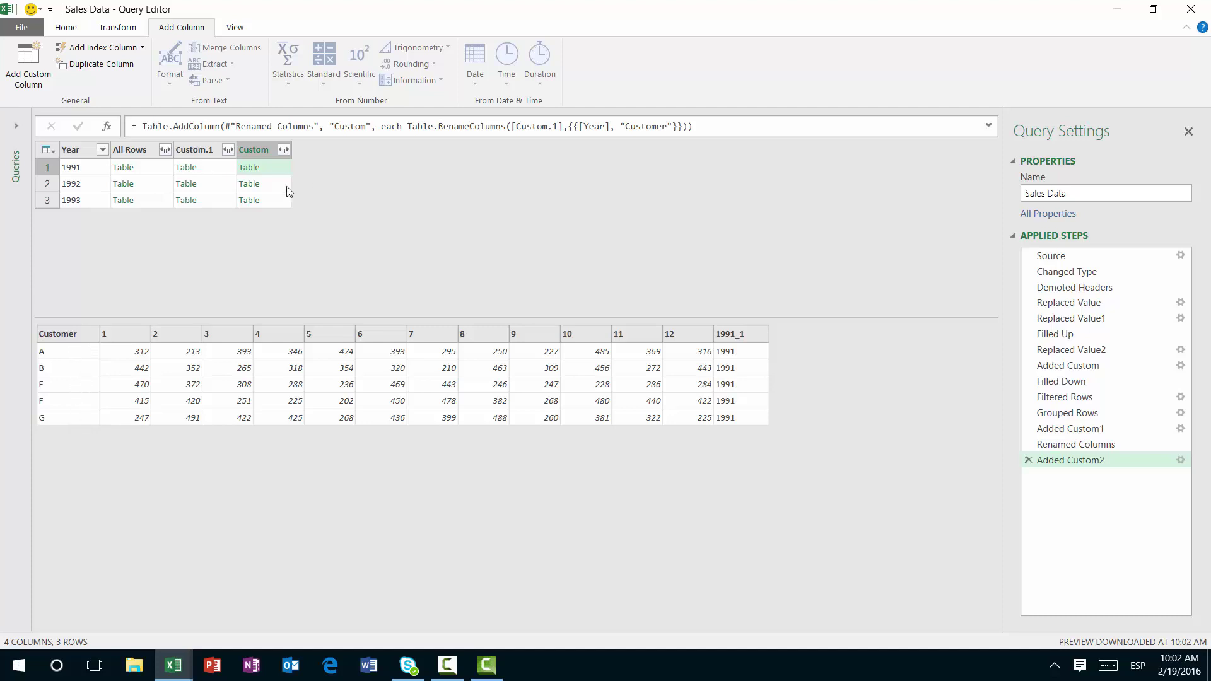
pyautogui.click(268, 183)
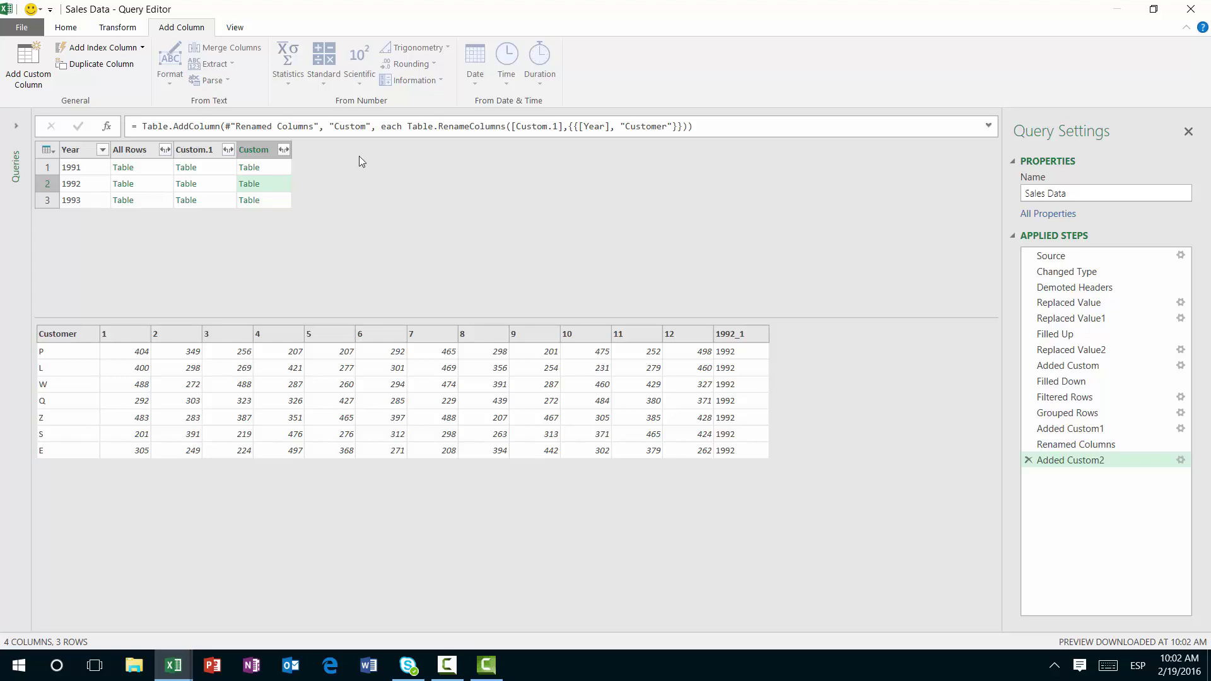
pyautogui.click(259, 203)
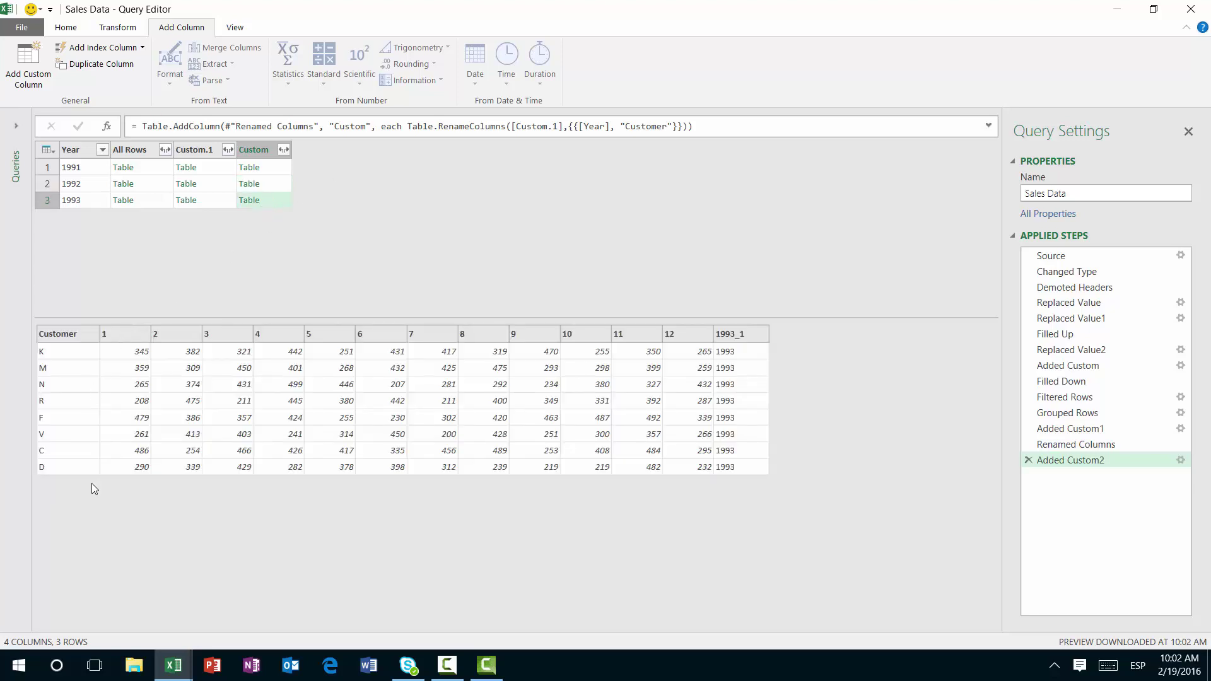
pyautogui.click(285, 168)
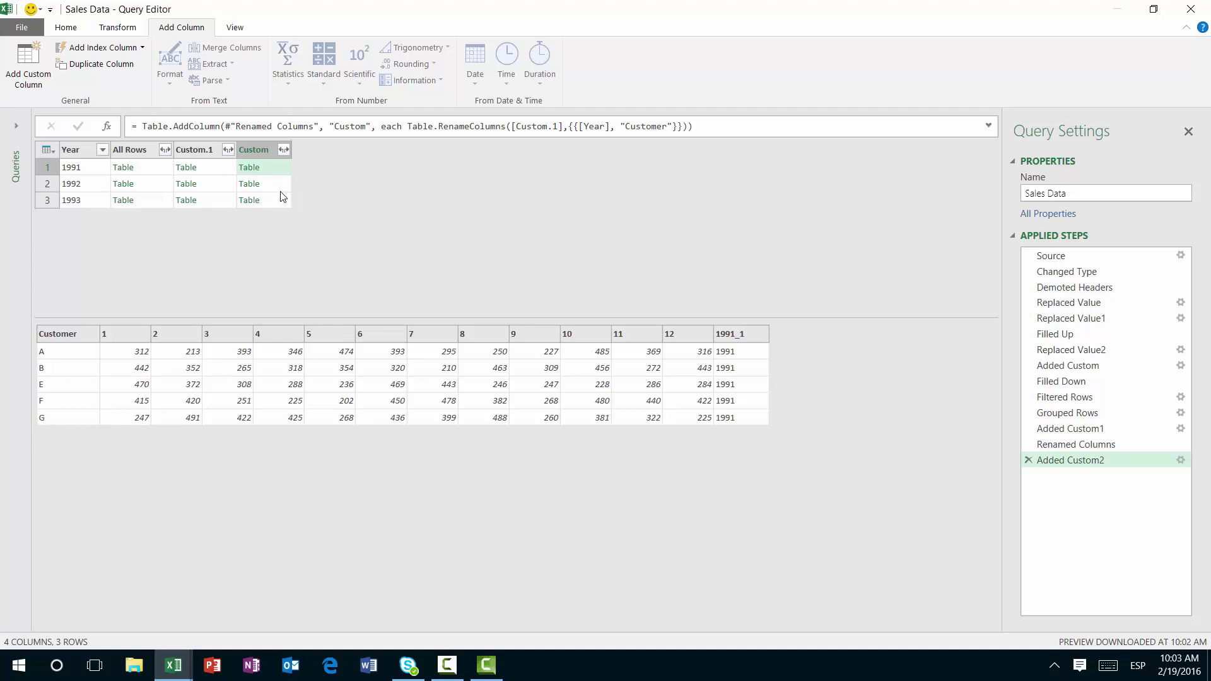
pyautogui.click(283, 187)
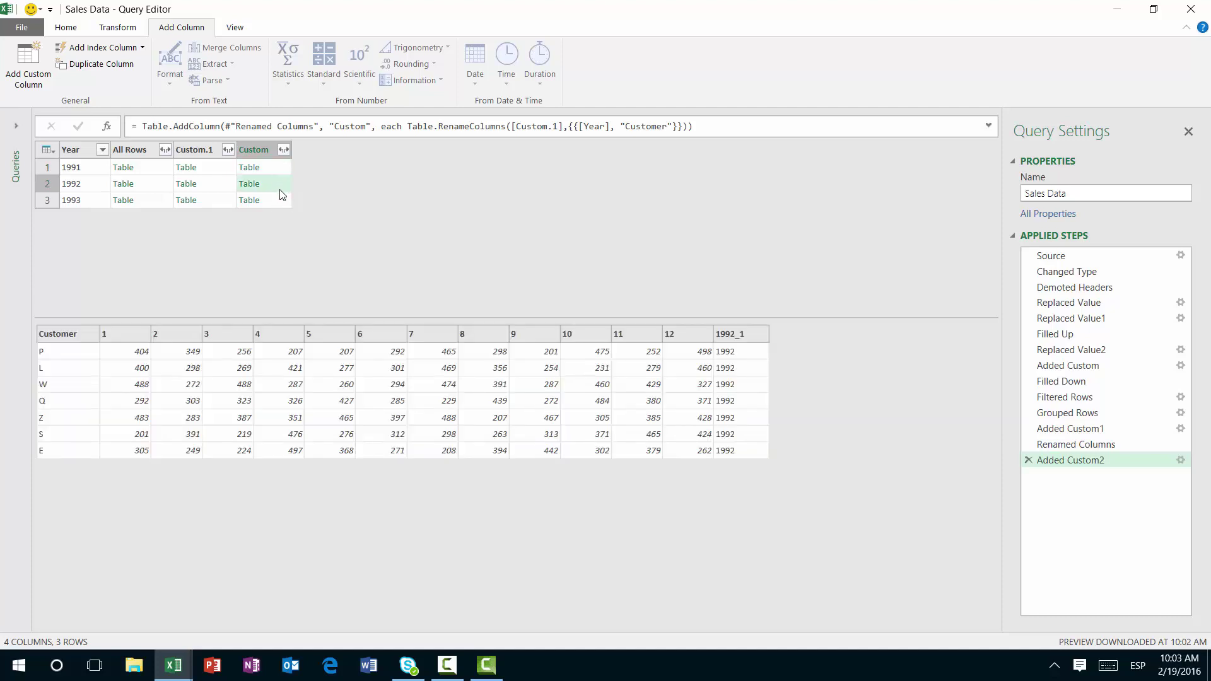
pyautogui.click(202, 154)
# Remove the All Rows and Custom.1 columns
pyautogui.click(150, 152)
pyautogui.rightClick(149, 152)
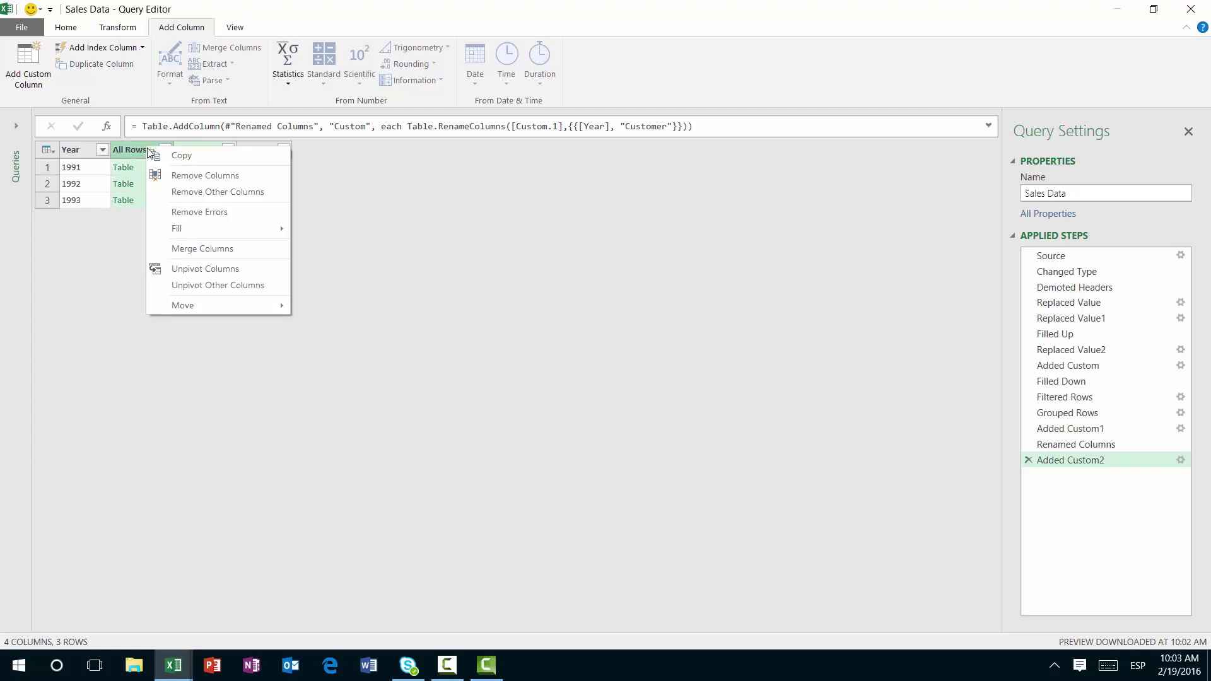
pyautogui.click(167, 177)
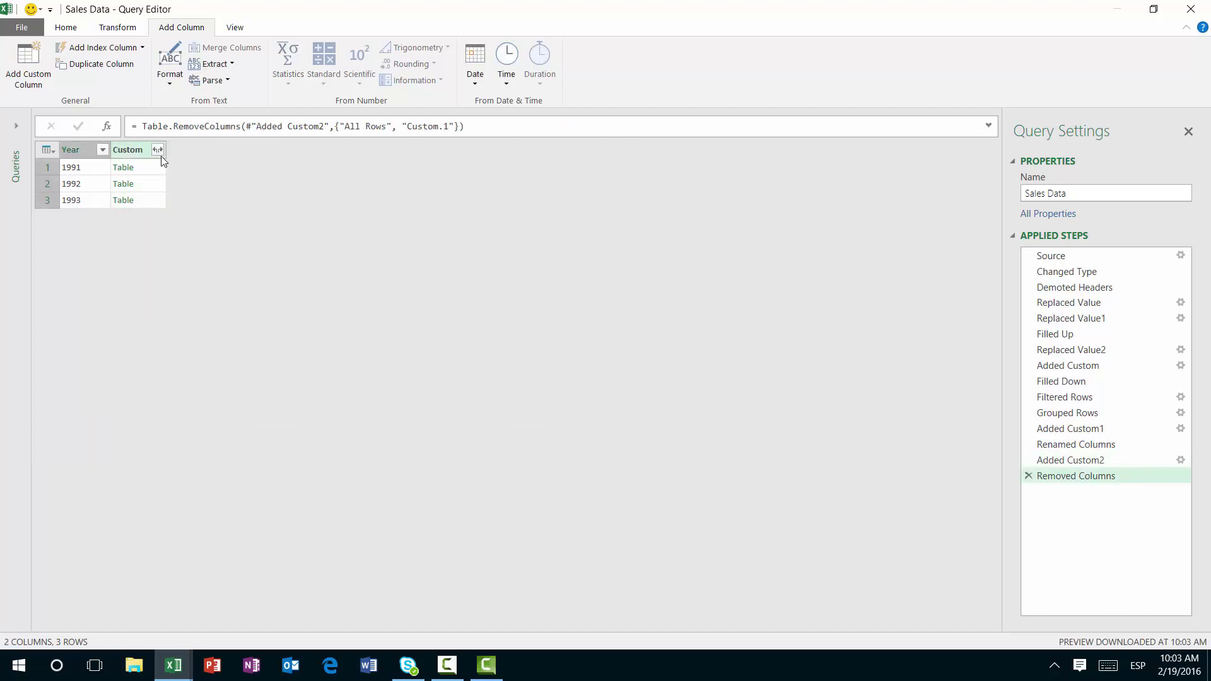
# Expand Custom into month and Customer columns without prefixes, excluding 1991_1
pyautogui.click(158, 150)
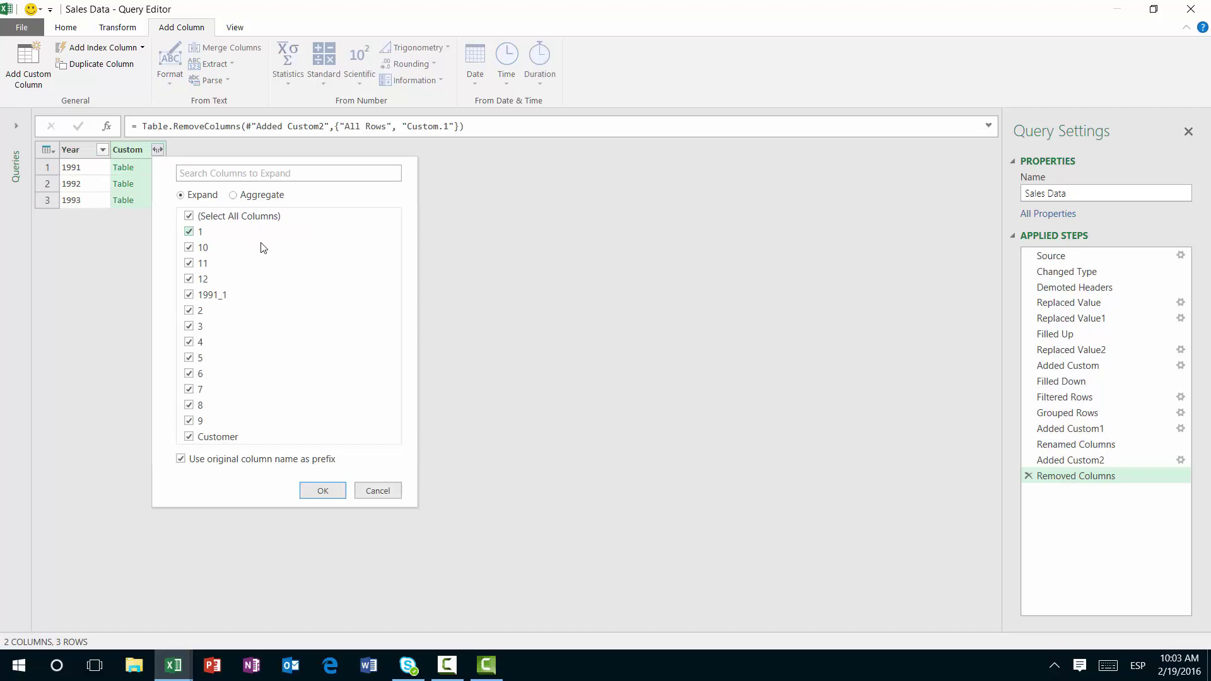
pyautogui.click(224, 295)
pyautogui.click(296, 460)
pyautogui.click(322, 491)
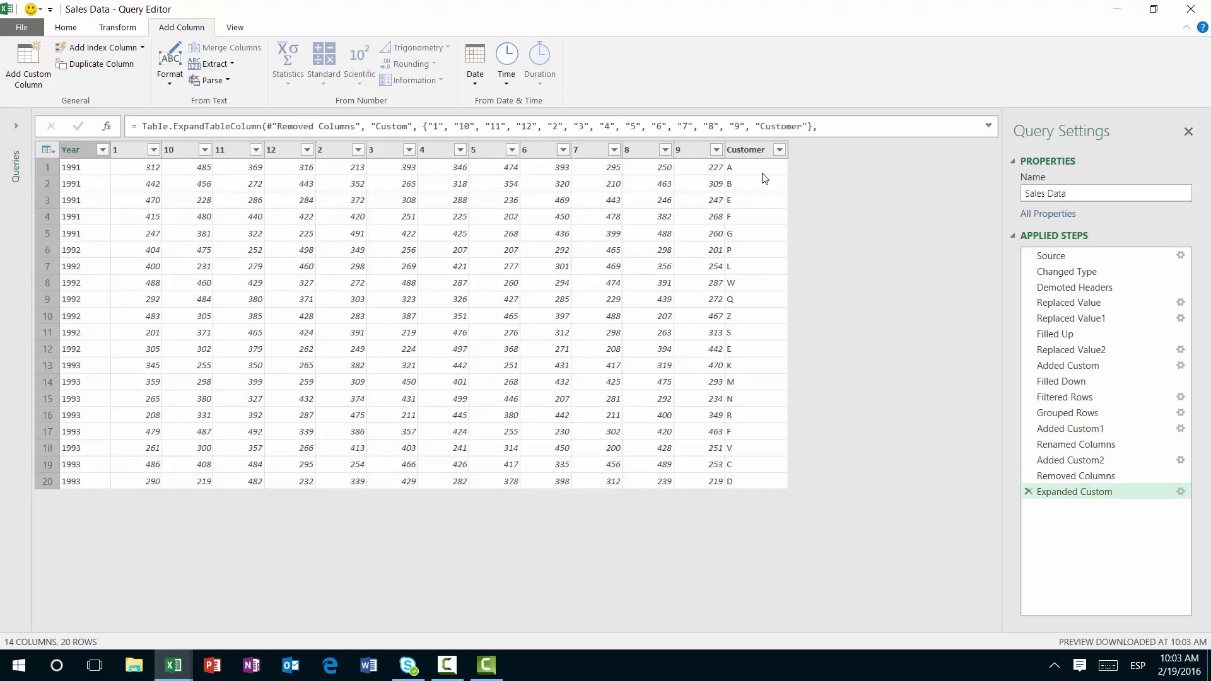
pyautogui.click(747, 476)
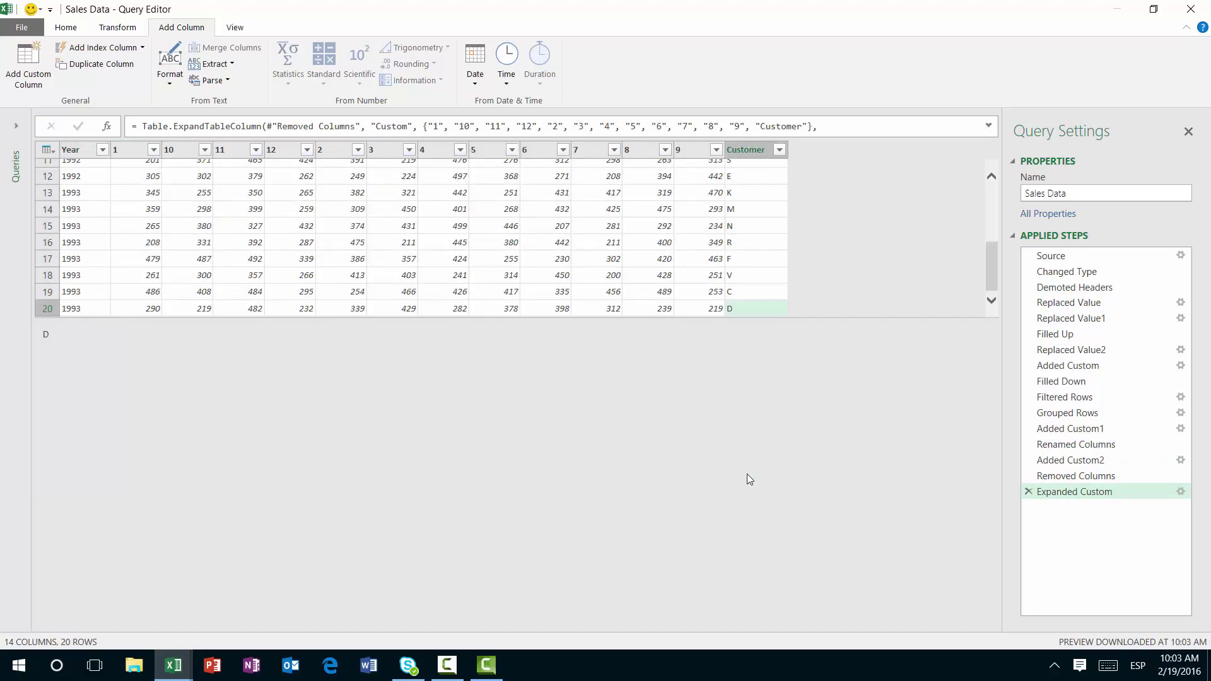
pyautogui.moveTo(861, 317); pyautogui.dragTo(854, 525)
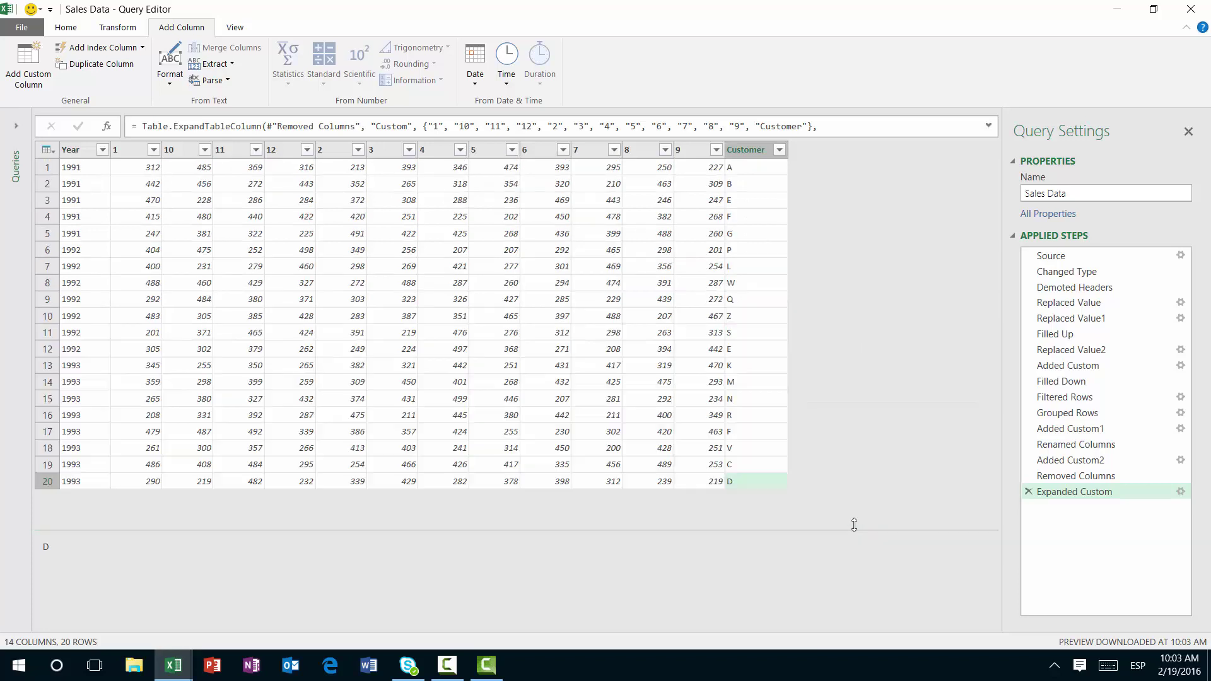
# Merge the Customer Names query, matching Customer to its ID column
pyautogui.click(78, 27)
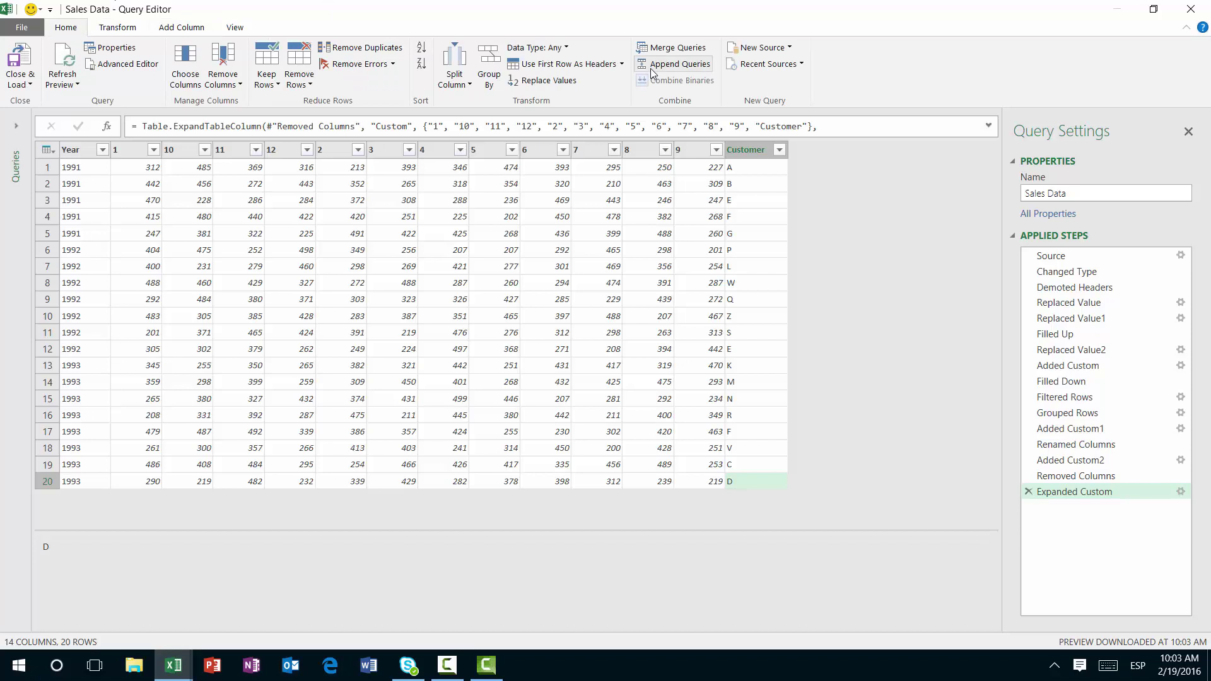
pyautogui.click(672, 47)
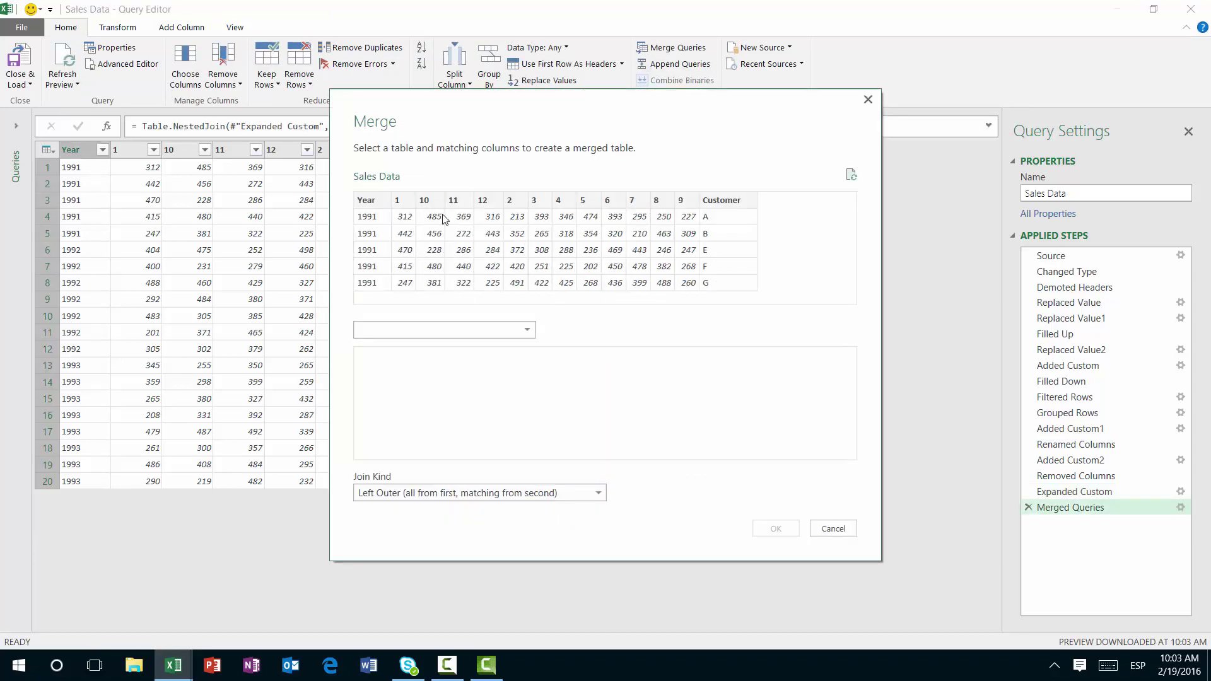
pyautogui.click(725, 200)
pyautogui.click(526, 330)
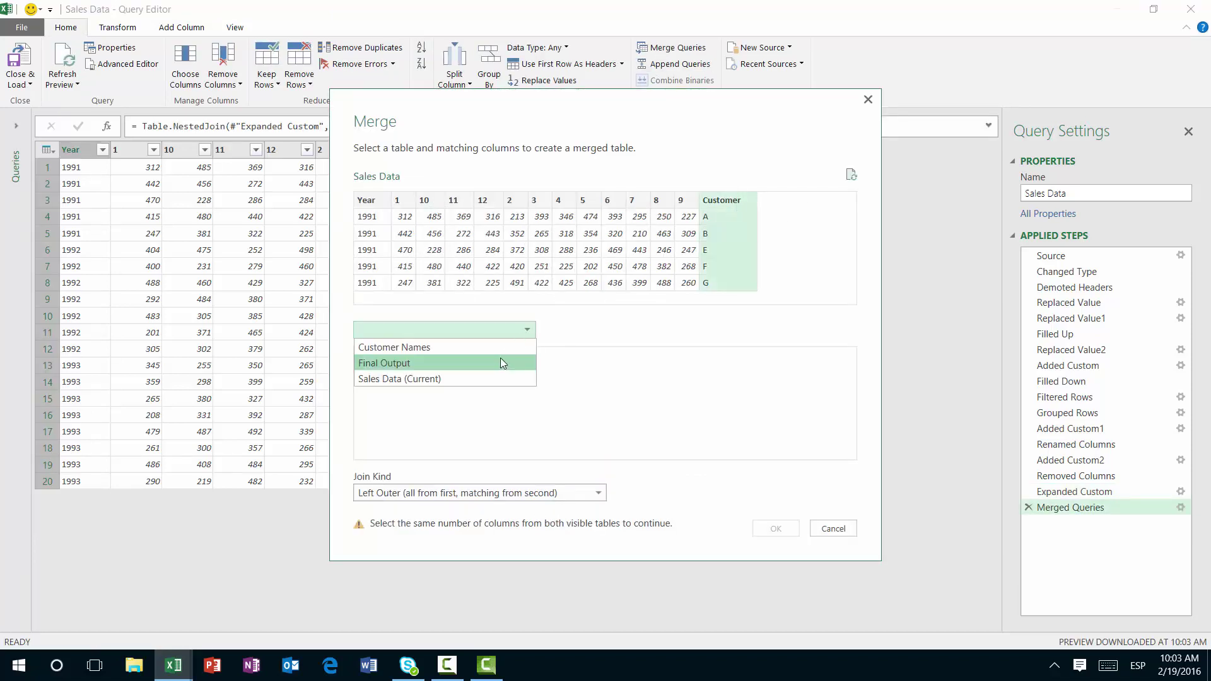
pyautogui.click(498, 347)
pyautogui.click(375, 358)
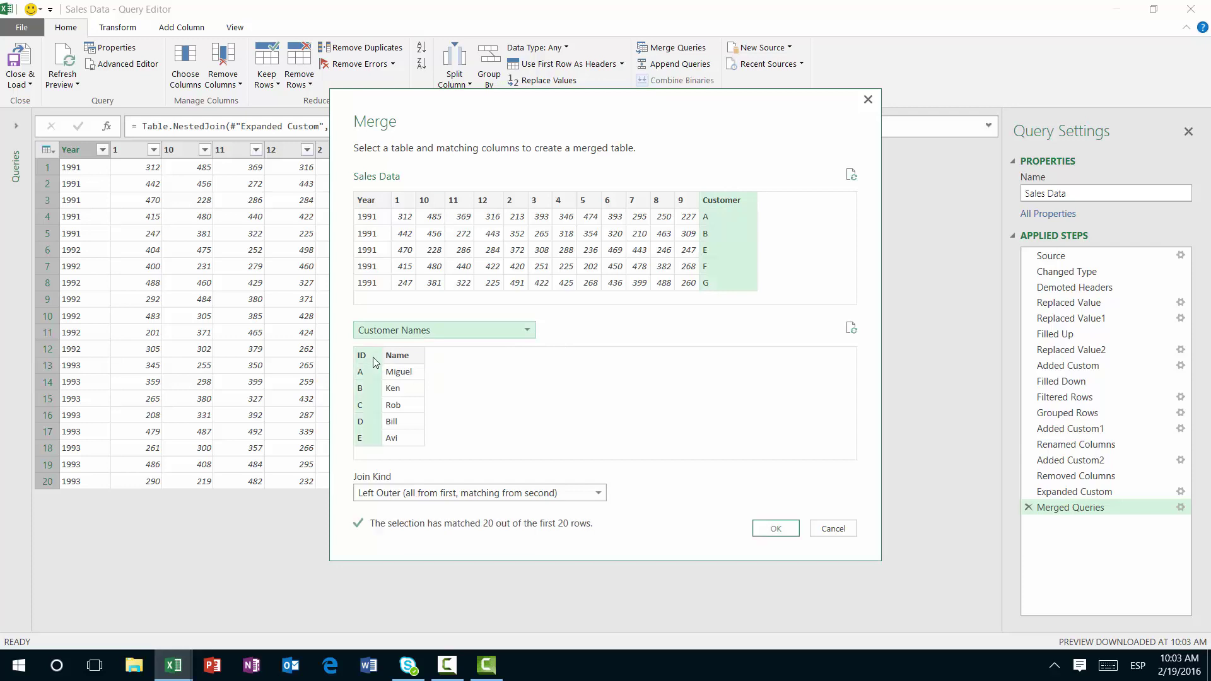
pyautogui.click(782, 529)
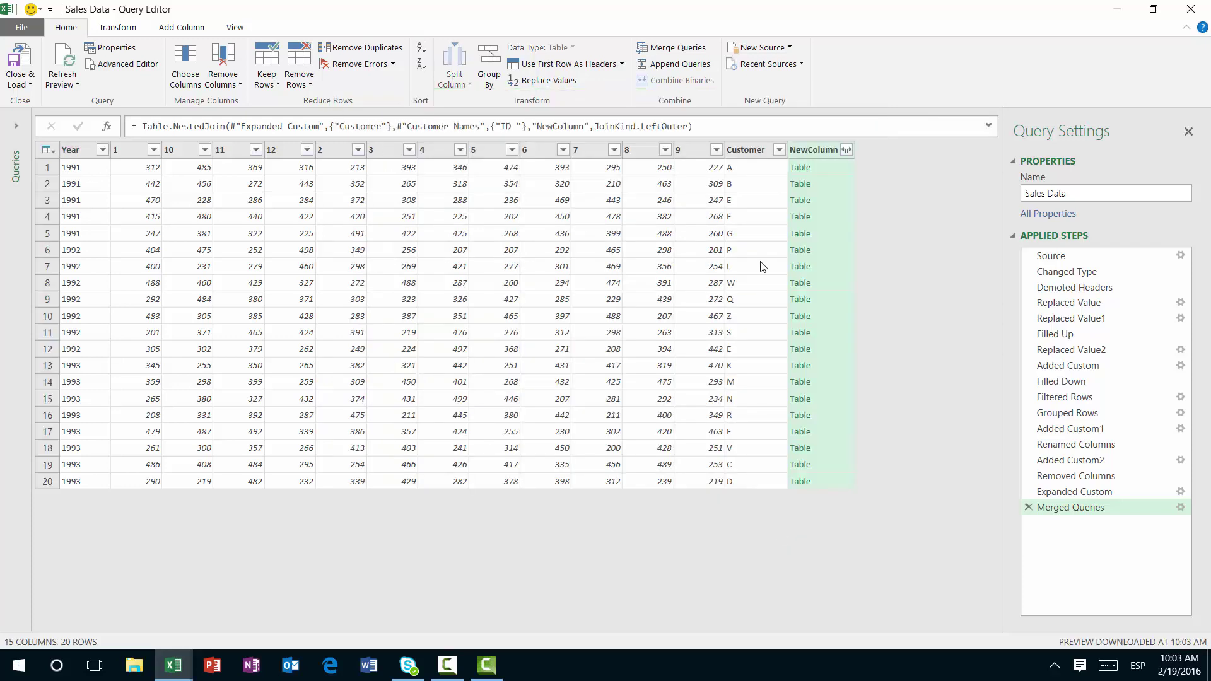
# Expand only the Name column from the merged tables, without a prefix
pyautogui.click(845, 150)
pyautogui.click(635, 232)
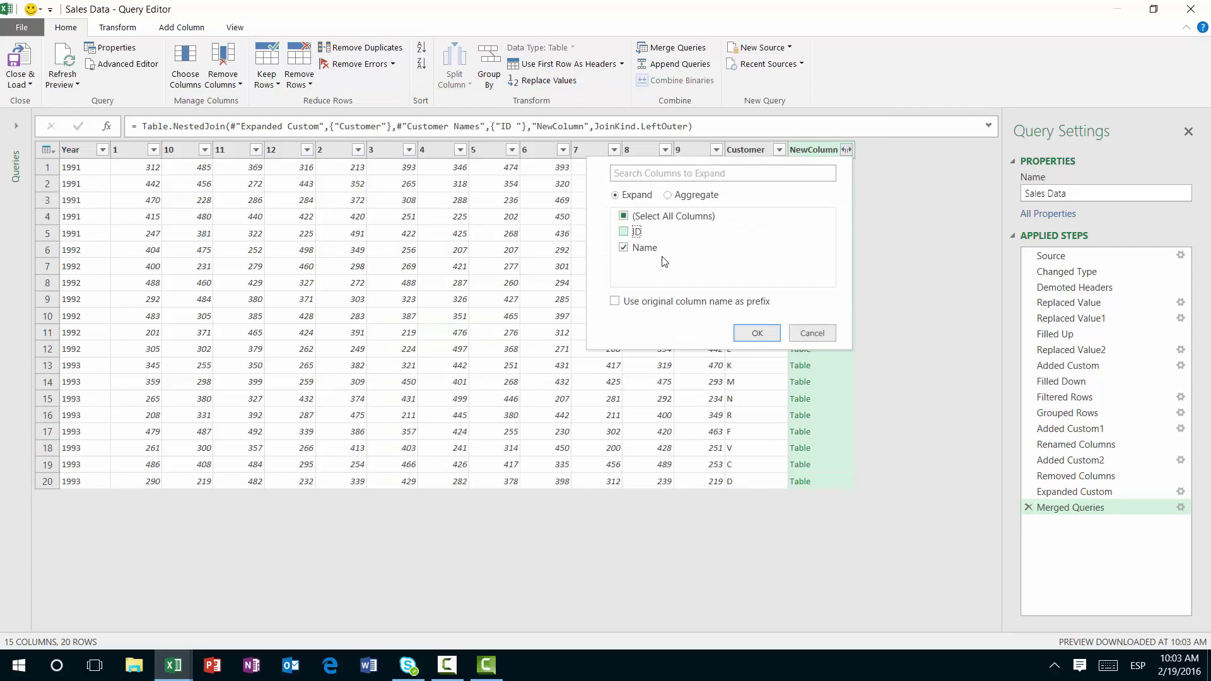
pyautogui.click(757, 333)
pyautogui.click(763, 153)
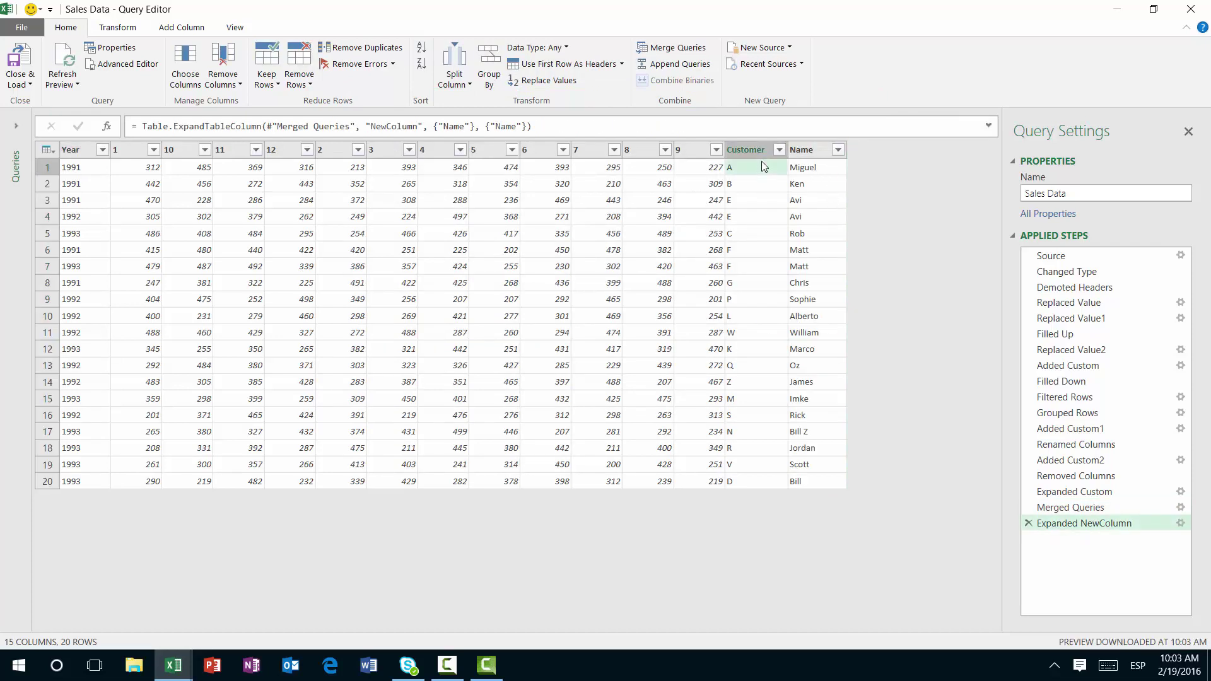
# Unpivot every column except Customer, Name and Year into Attribute and Value, giving 240 rows
pyautogui.keyDown('ctrl'); pyautogui.click(796, 154); pyautogui.keyUp('ctrl')
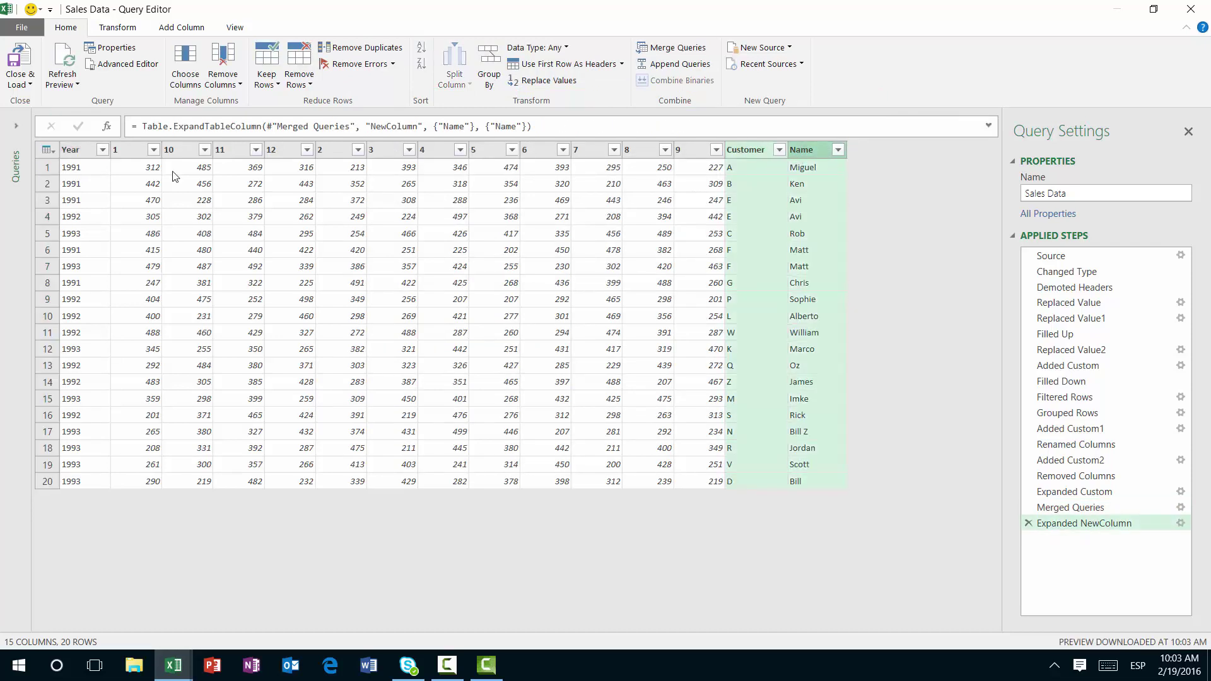
pyautogui.keyDown('ctrl'); pyautogui.click(80, 156); pyautogui.keyUp('ctrl')
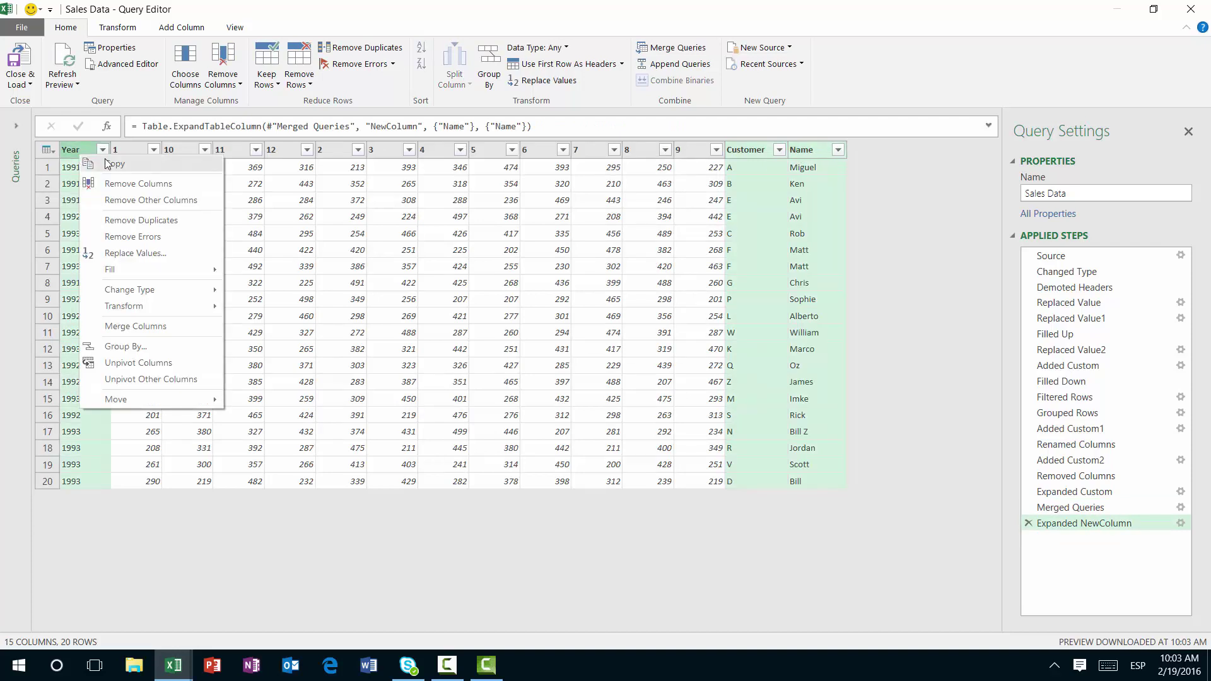
pyautogui.click(162, 379)
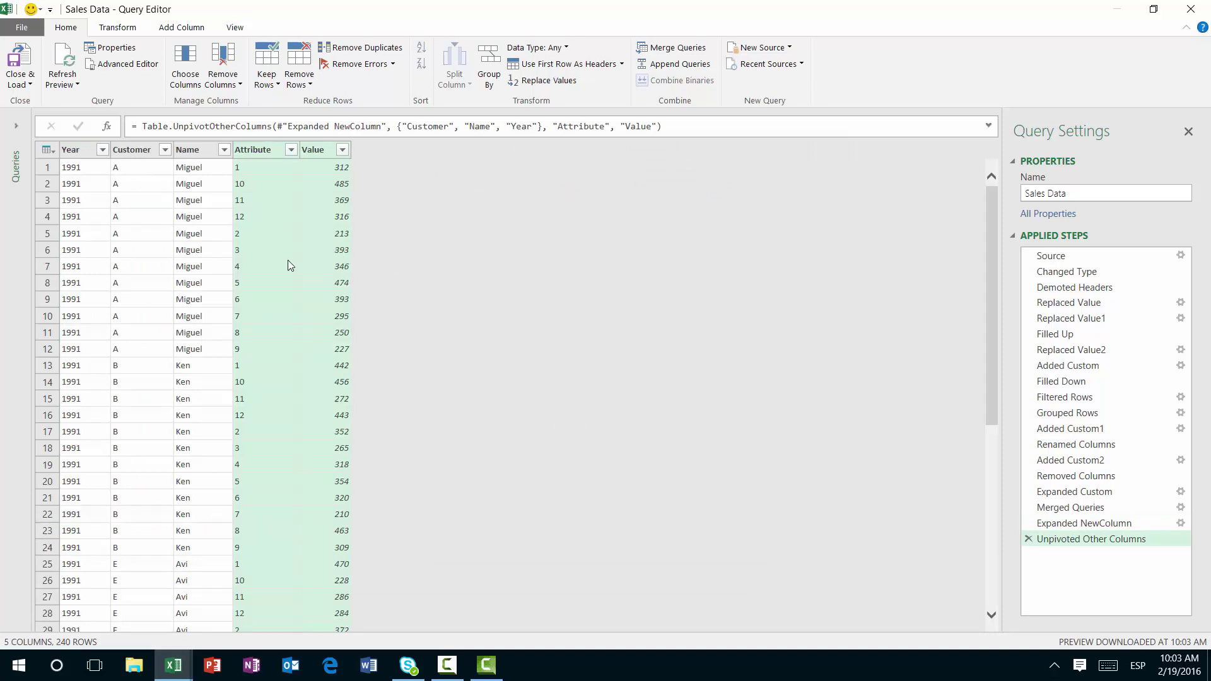
pyautogui.click(288, 265)
pyautogui.click(992, 350)
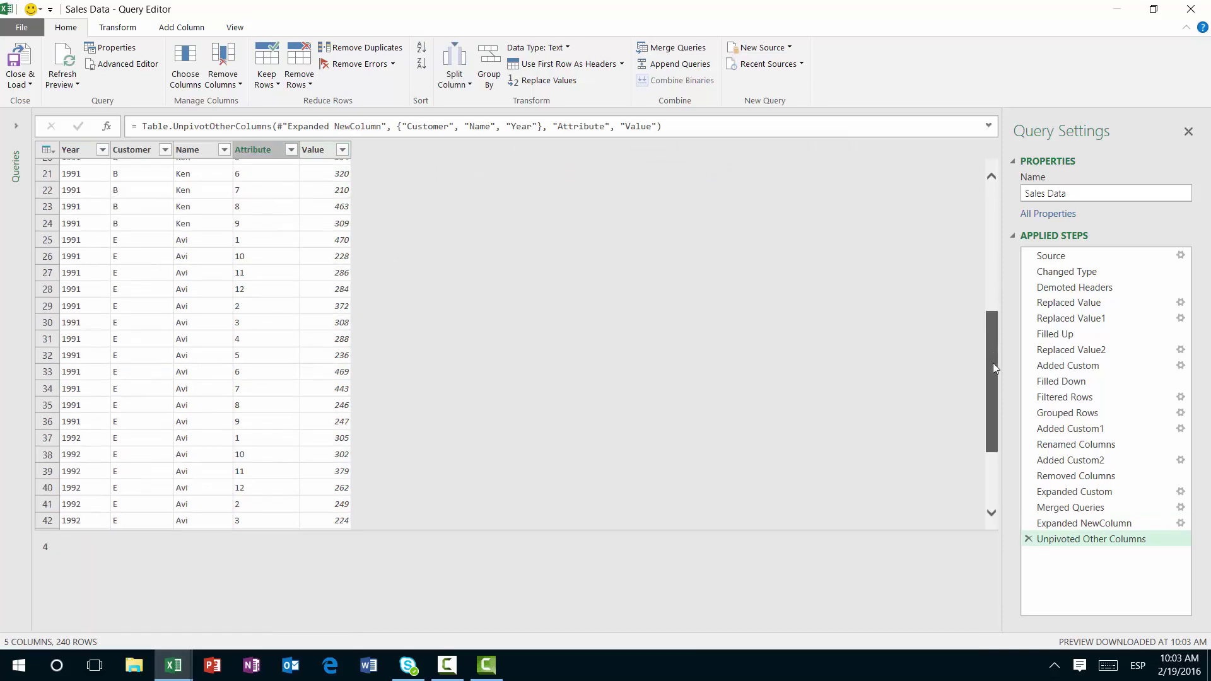
pyautogui.moveTo(993, 368); pyautogui.dragTo(1004, 569)
pyautogui.scroll(20, 956, 426)
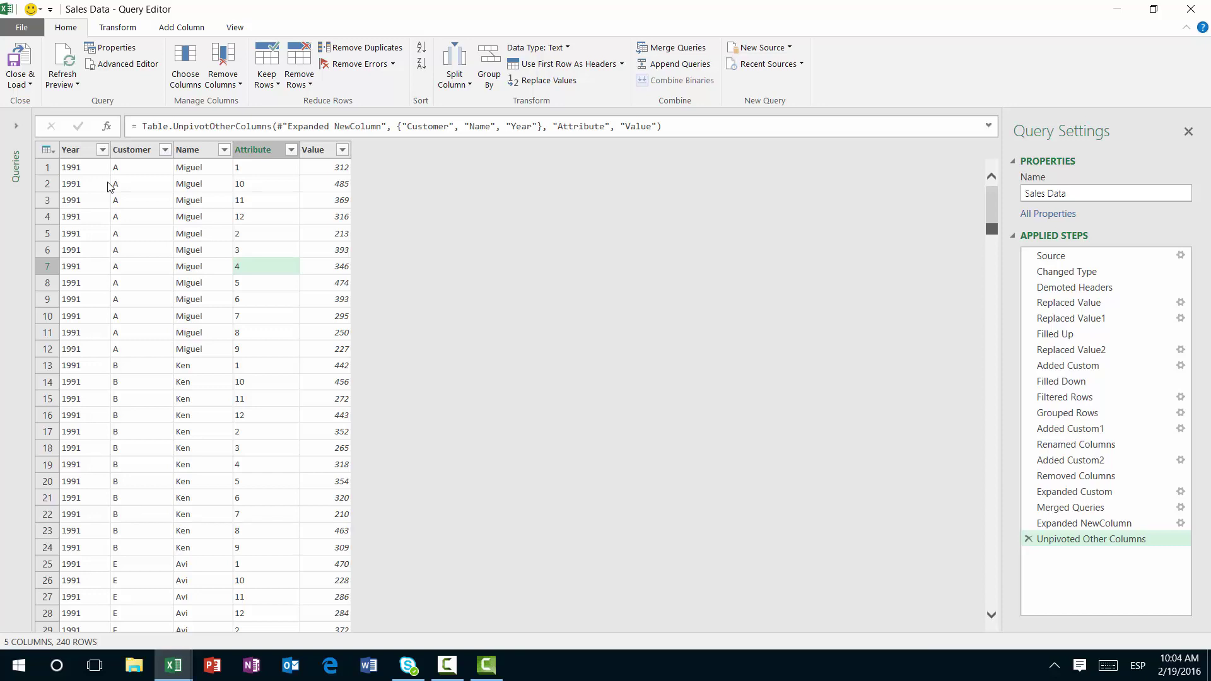
# Preview the data at the Source step, then at the first Replaced Value step
pyautogui.click(1061, 262)
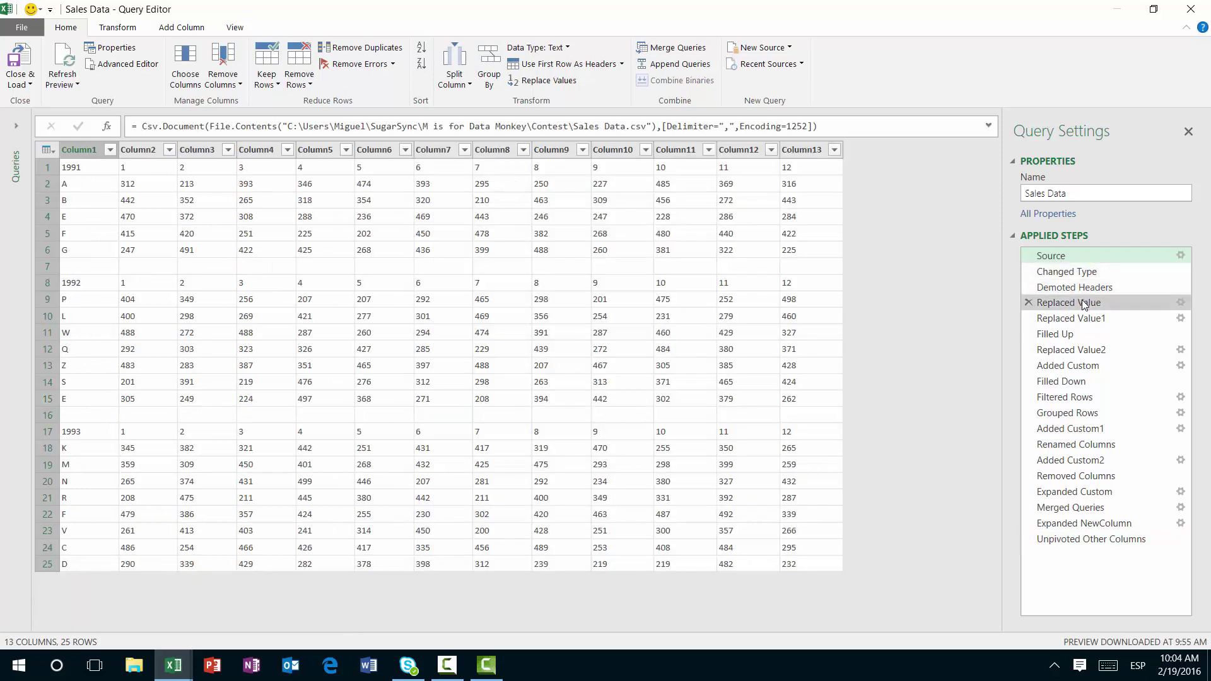
pyautogui.click(1084, 304)
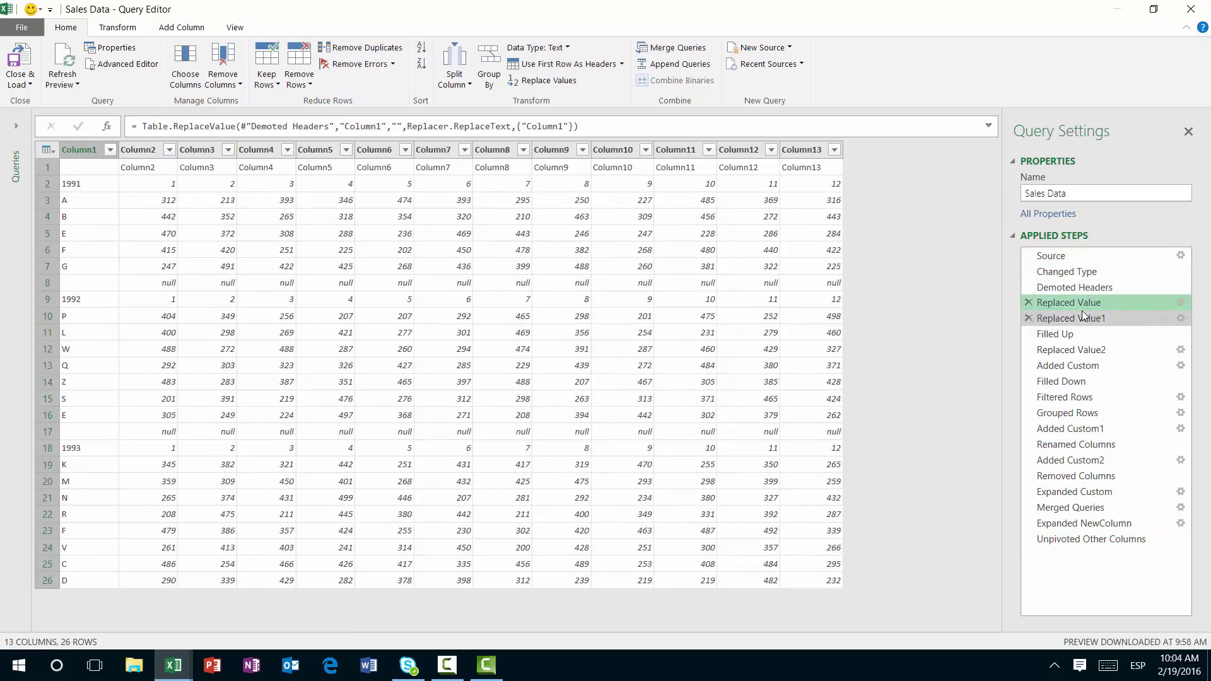